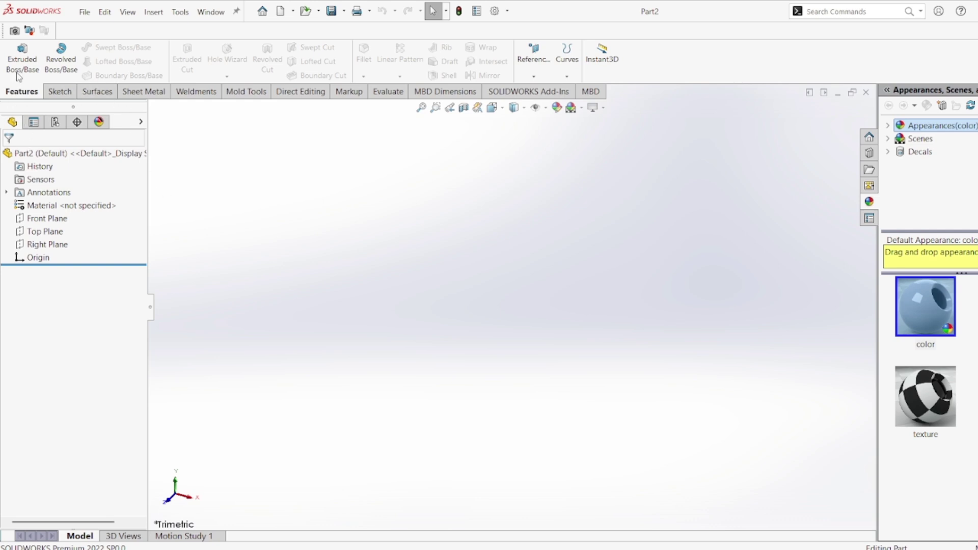
# Start a new sketch on the Front Plane.
pyautogui.click(60, 93)
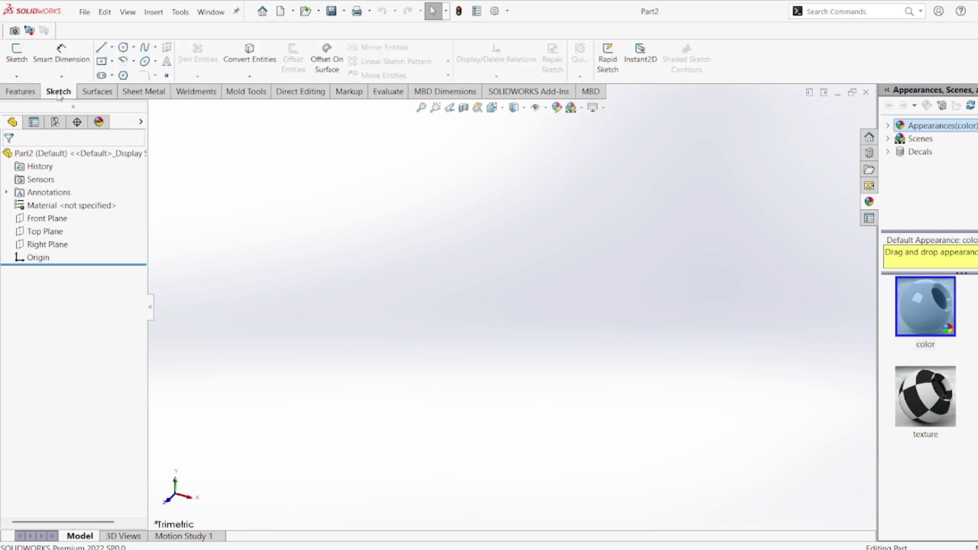
pyautogui.click(16, 55)
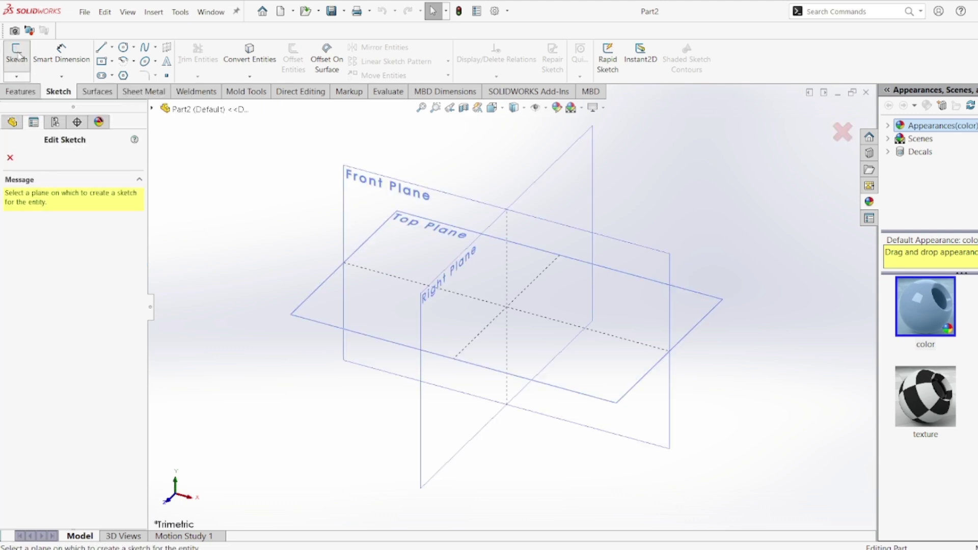
pyautogui.click(371, 183)
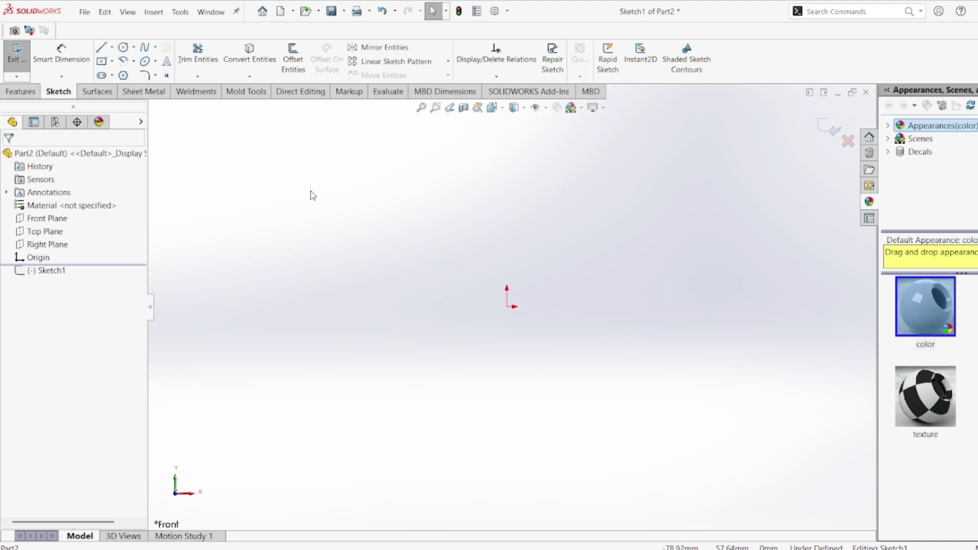
# Draw a vertical centerline about 25 mm long straight down from the origin.
pyautogui.click(111, 47)
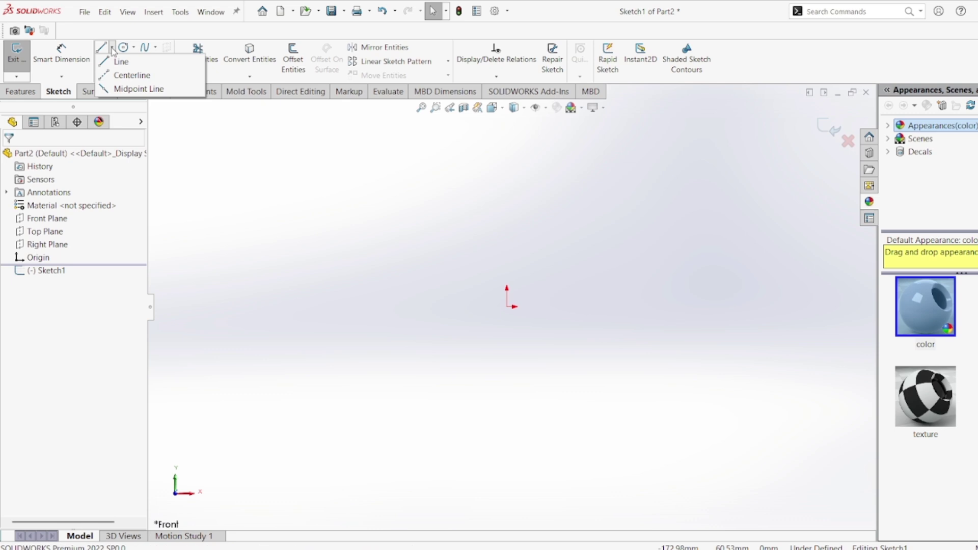
pyautogui.click(122, 76)
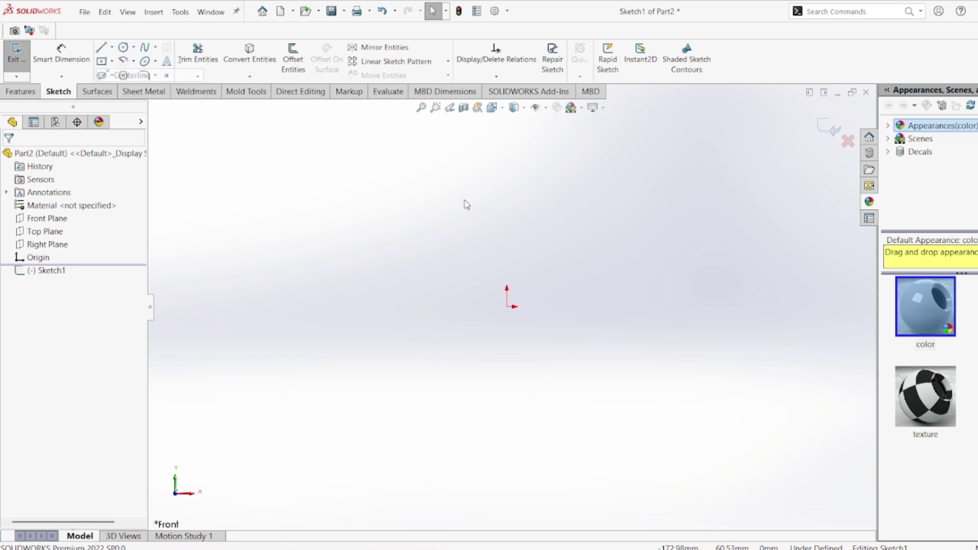
pyautogui.click(508, 307)
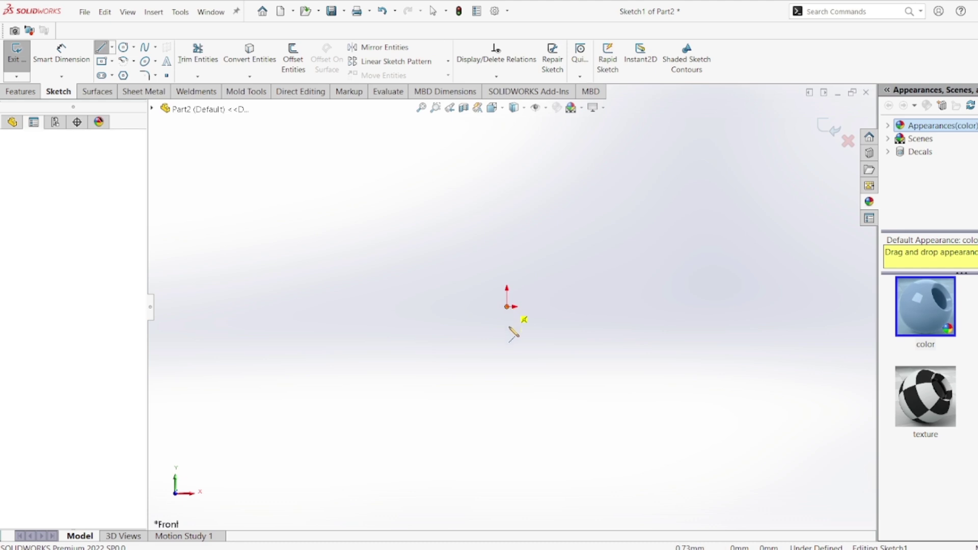
pyautogui.click(508, 359)
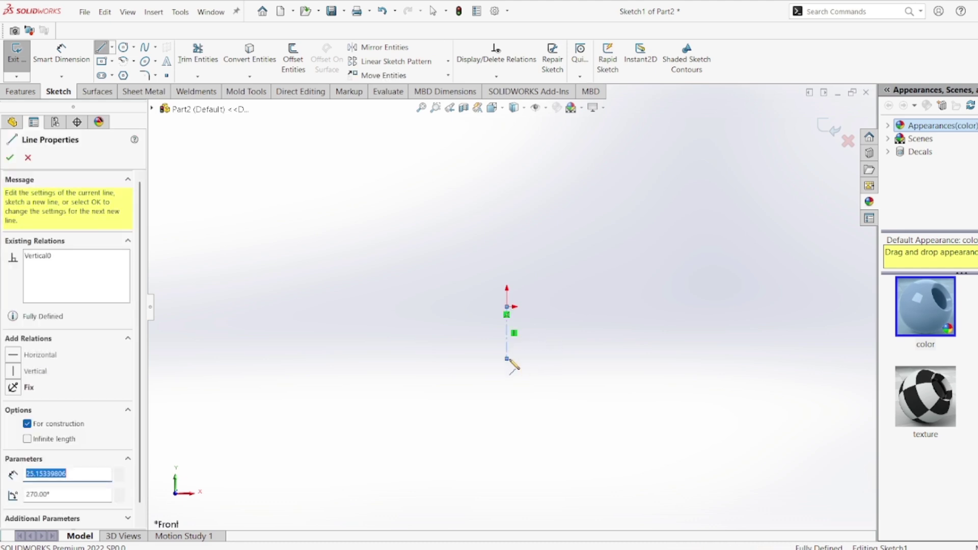
pyautogui.rightClick(559, 333)
pyautogui.click(566, 340)
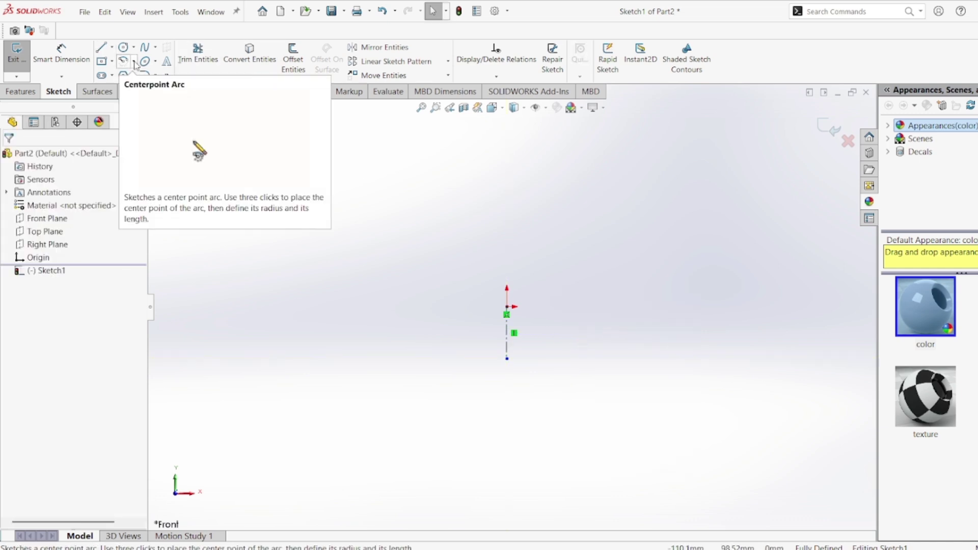
# Draw a lower semicircle of about 49 mm radius with Centerpoint Arc, centred on the centerline's lower endpoint.
pyautogui.click(135, 62)
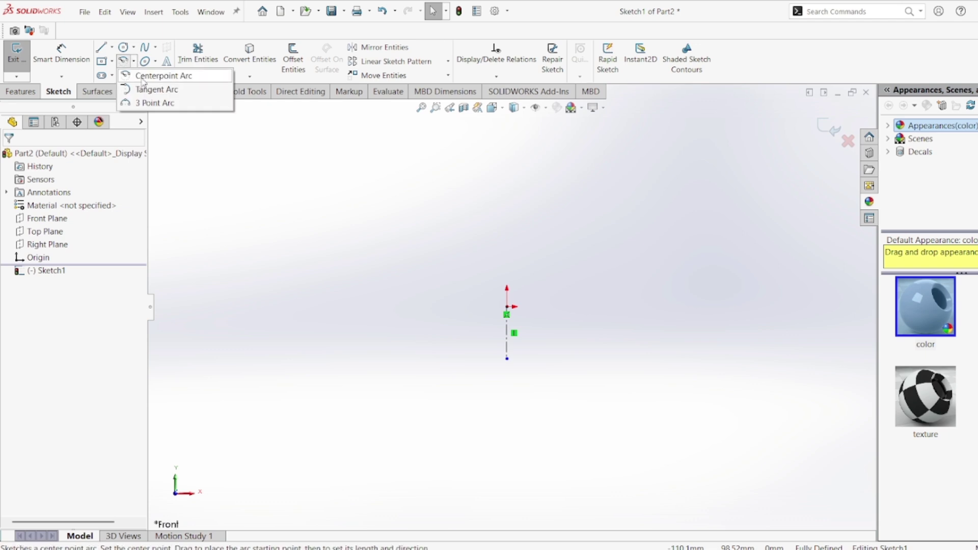
pyautogui.click(143, 76)
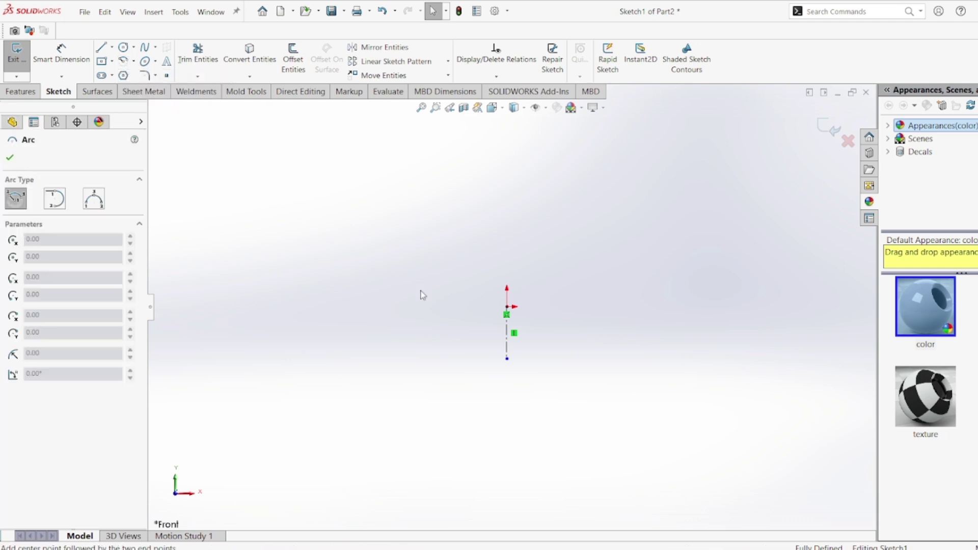
pyautogui.click(507, 359)
pyautogui.click(610, 360)
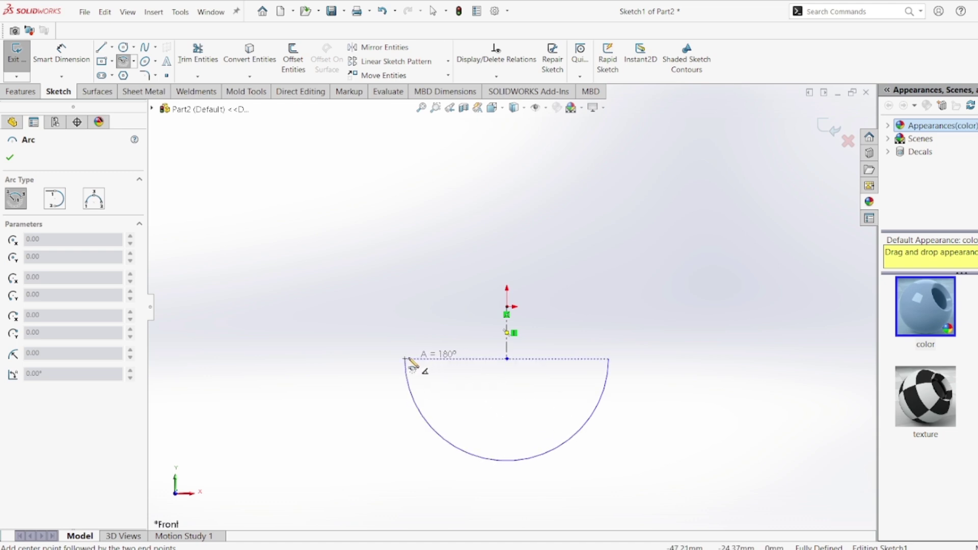
pyautogui.click(405, 359)
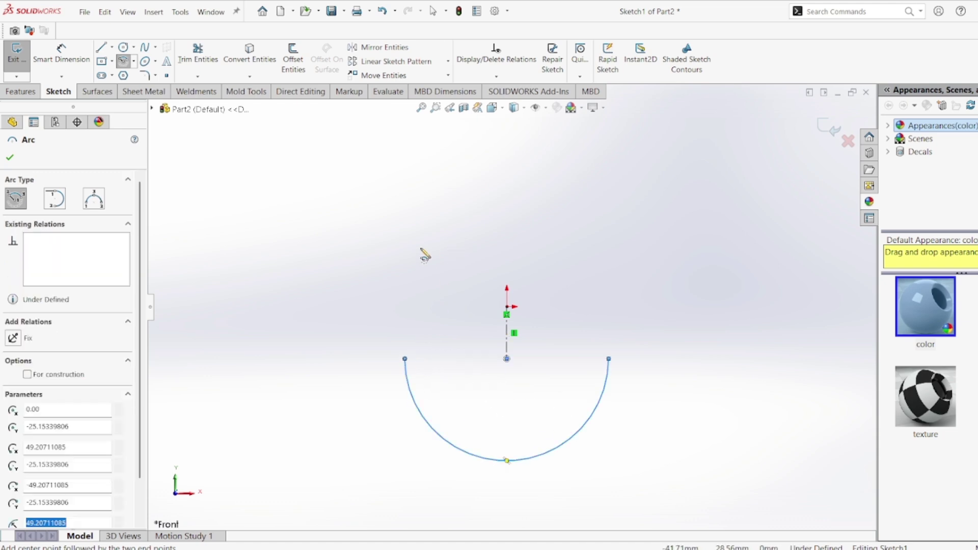
pyautogui.rightClick(427, 256)
pyautogui.click(445, 259)
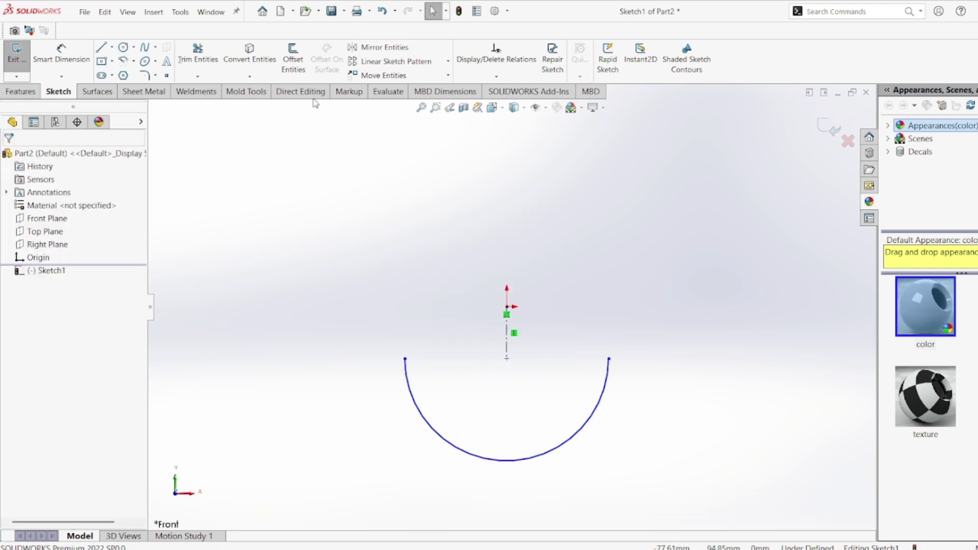
# Check the PUMP.jpg reference drawing and draw a lower semicircle of about 96 mm radius centred on the first arc's lowest point.
pyautogui.scroll(-3, 298, 253)
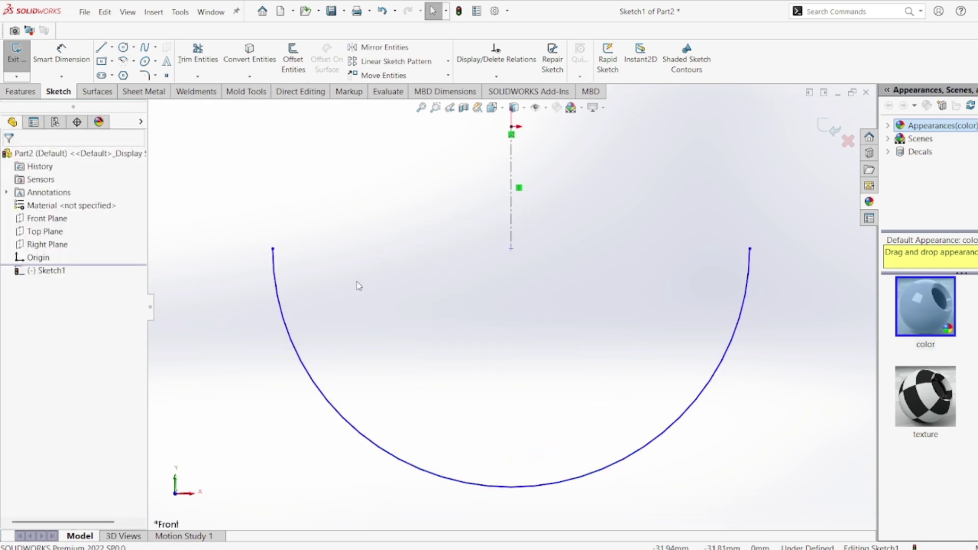
pyautogui.scroll(1, 358, 280)
pyautogui.scroll(1, 358, 280)
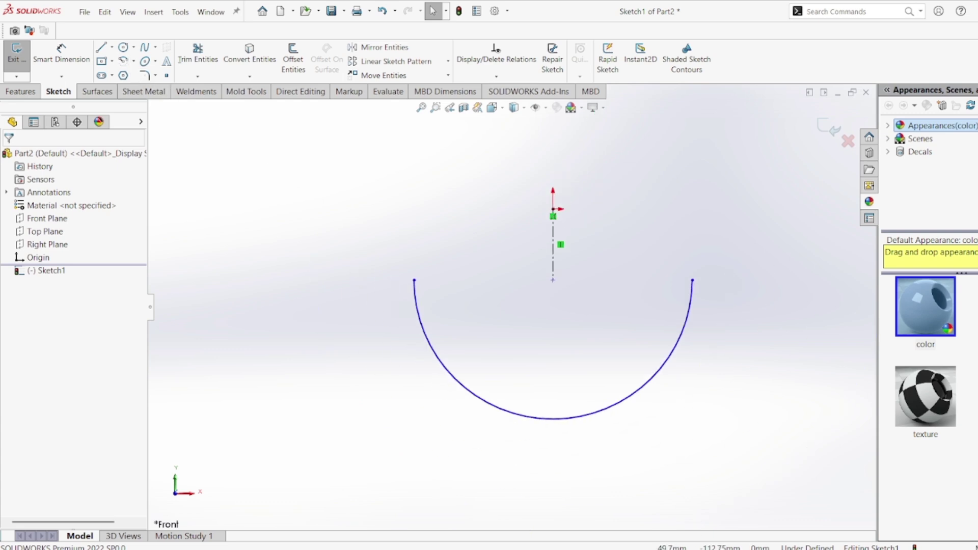
pyautogui.hotkey('alt', 'Tab')
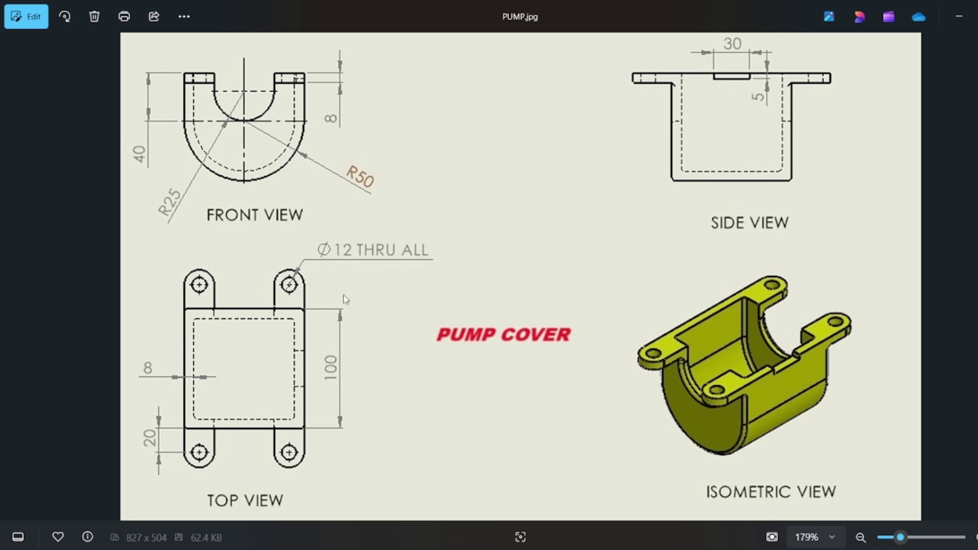
pyautogui.hotkey('alt', 'Tab')
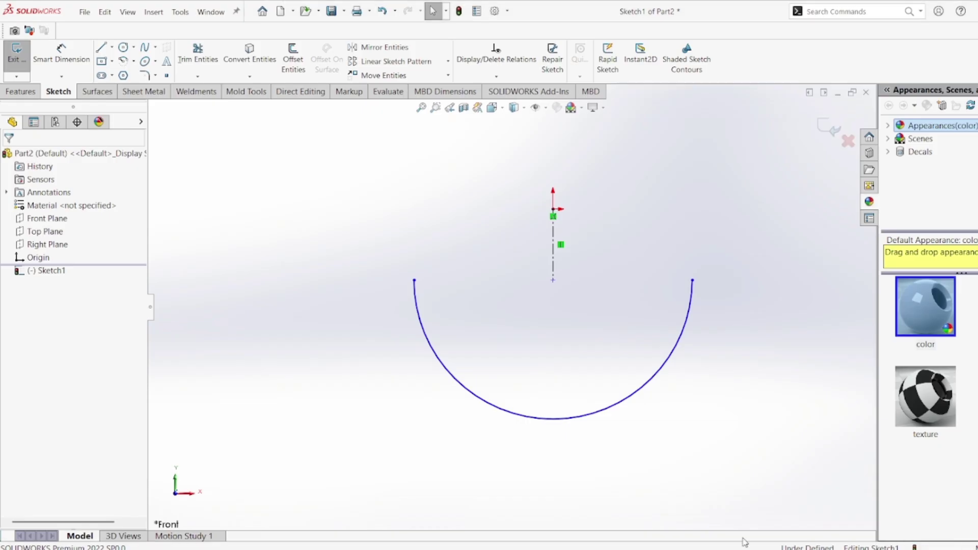
pyautogui.click(124, 62)
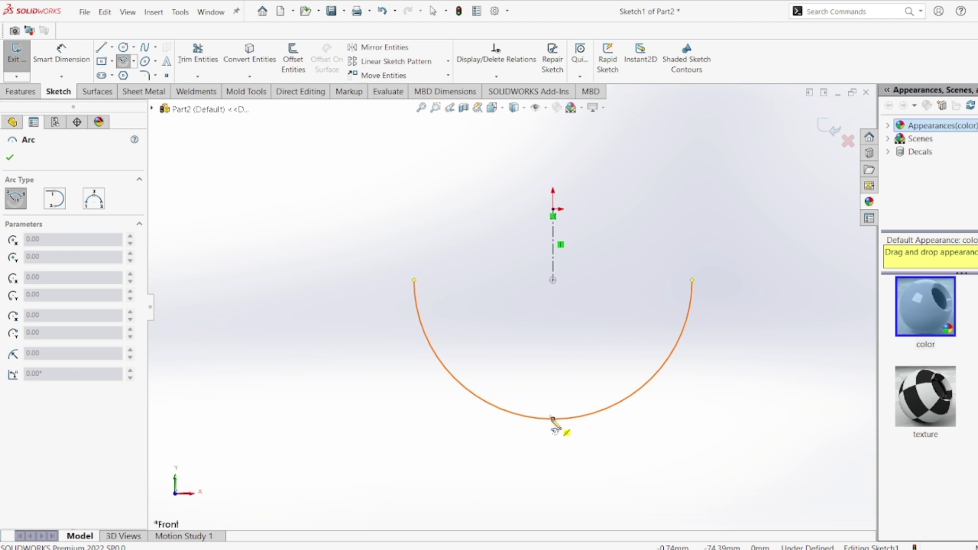
pyautogui.click(553, 418)
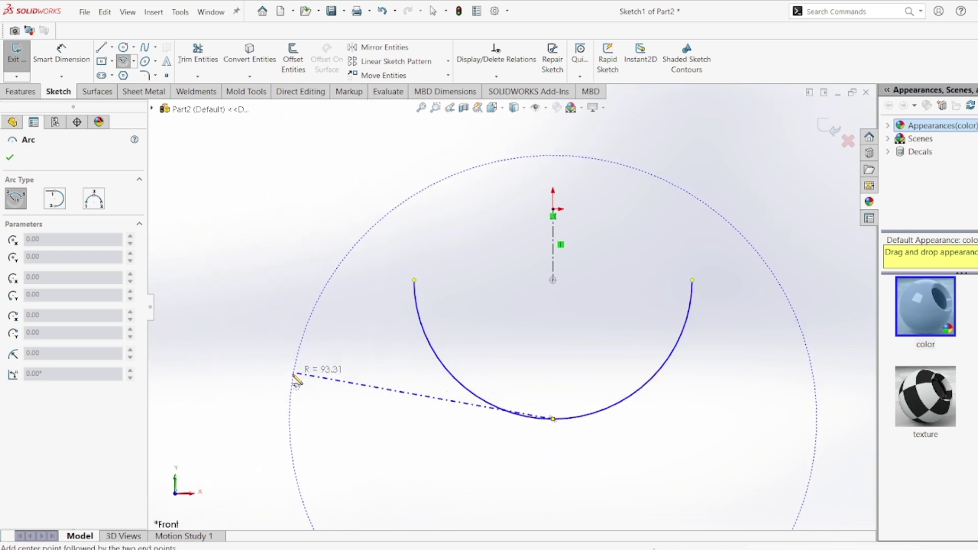
pyautogui.click(283, 418)
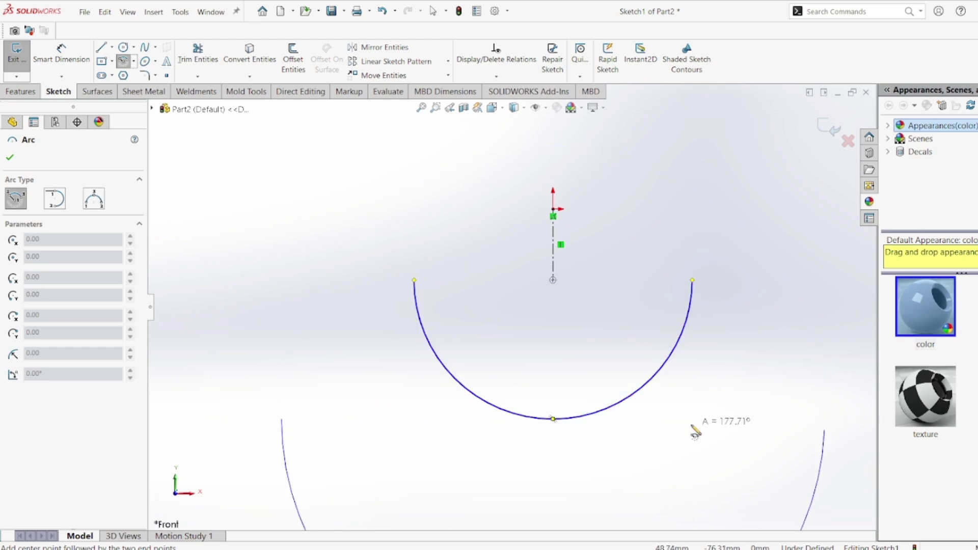
pyautogui.click(690, 427)
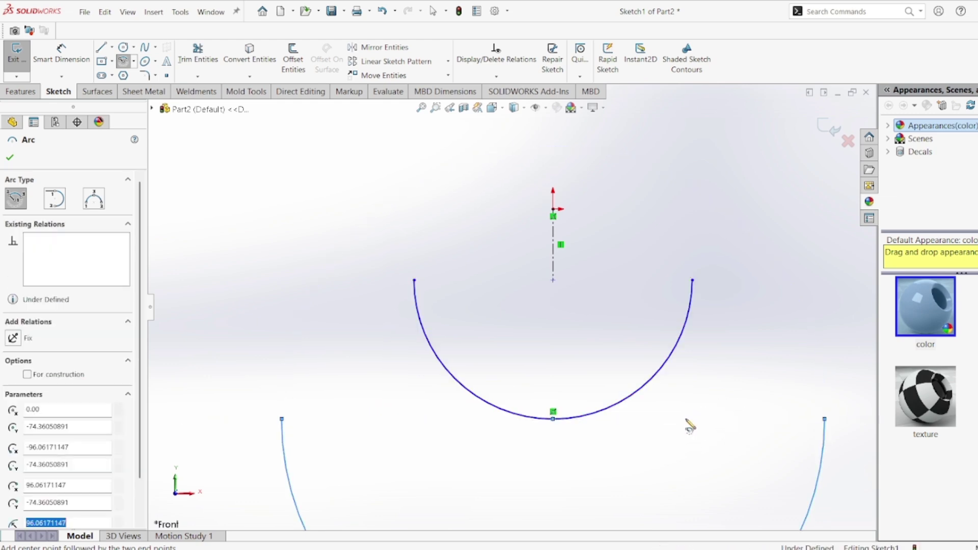
# Join the left ends of both arcs with lines about 25 mm up to origin height, 47 mm outward and 74 mm down.
pyautogui.scroll(2, 289, 321)
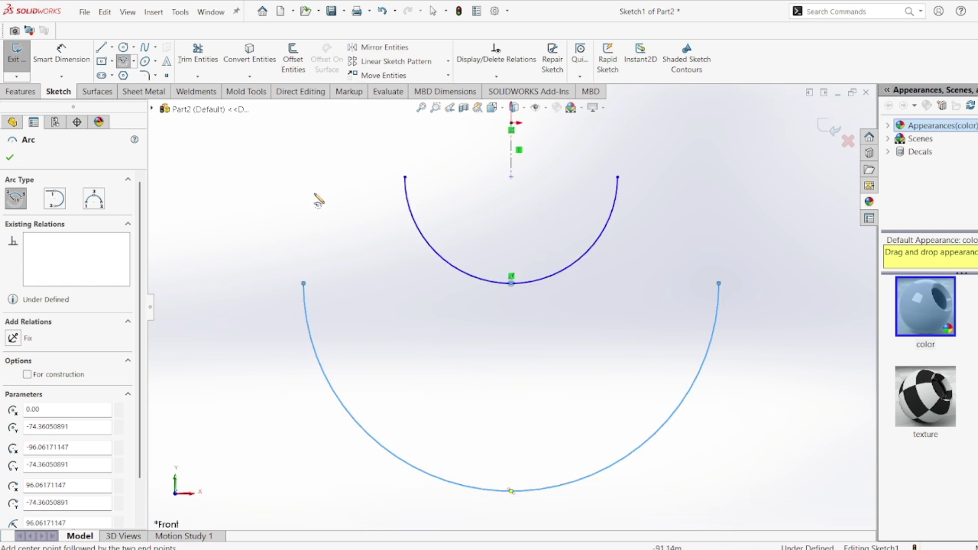
pyautogui.click(101, 47)
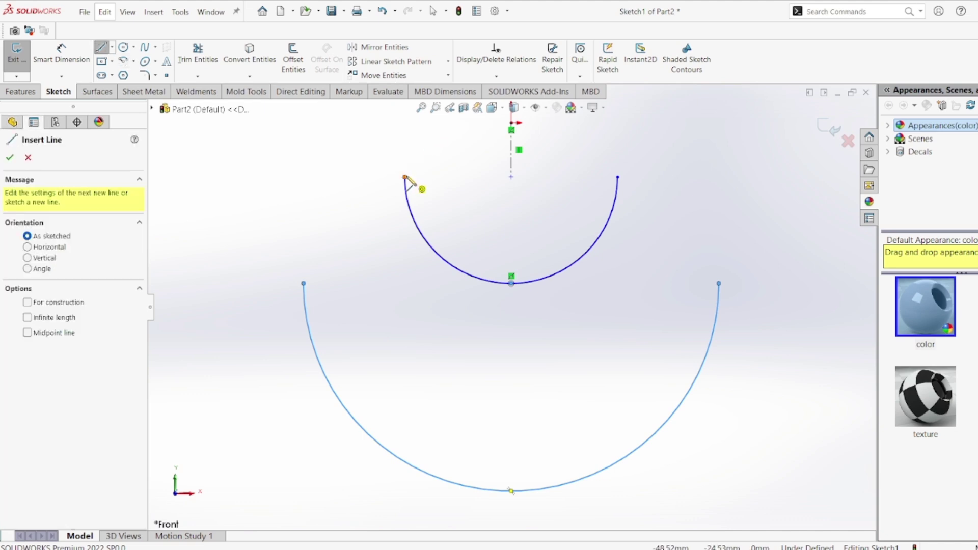
pyautogui.click(405, 177)
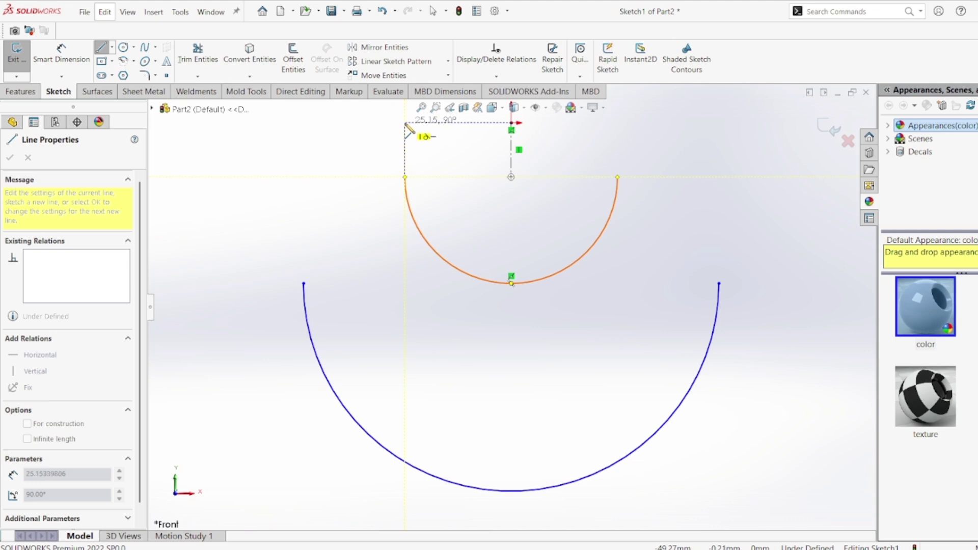
pyautogui.click(405, 123)
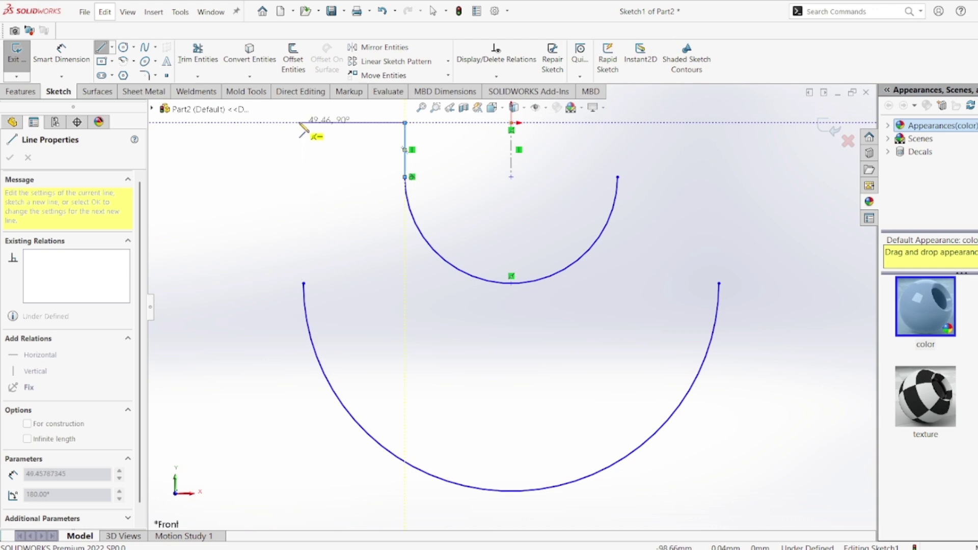
pyautogui.click(304, 122)
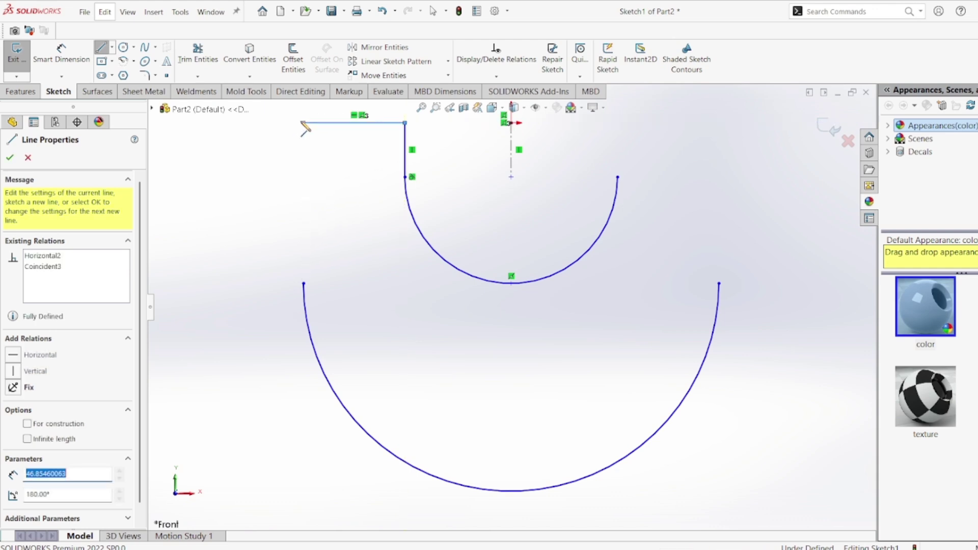
pyautogui.click(304, 283)
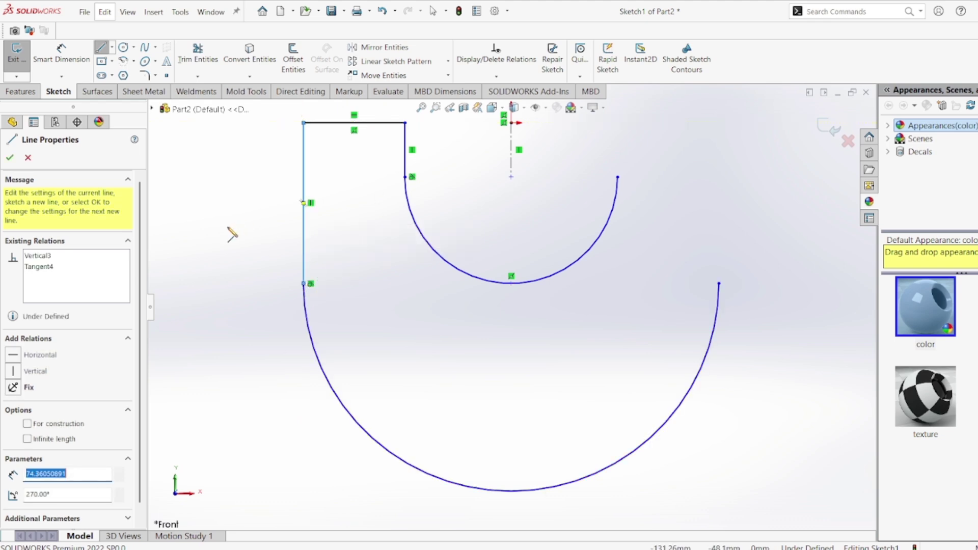
pyautogui.rightClick(230, 235)
pyautogui.click(252, 233)
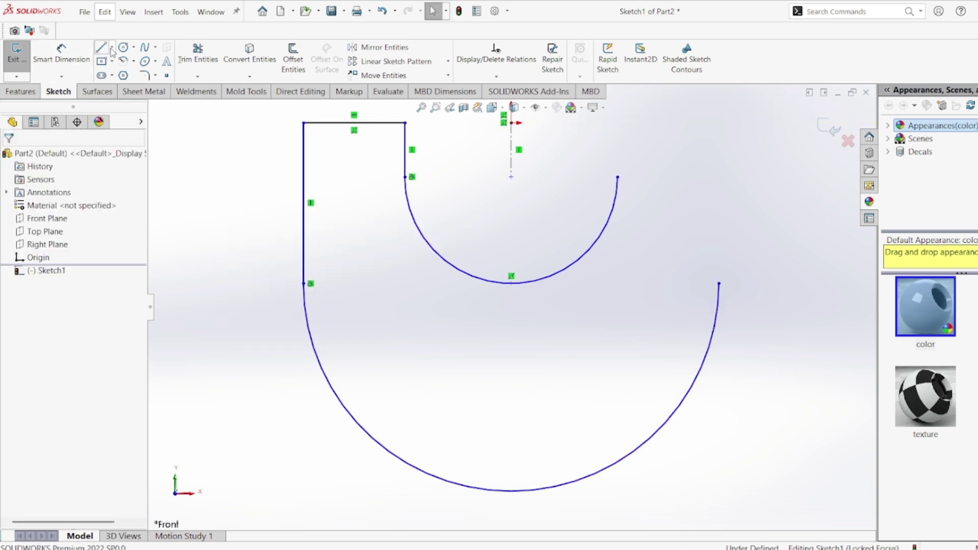
# Close the profile's right side with lines from the inner arc's end about 25 mm up, 47 mm outward and 74 mm down to the outer arc.
pyautogui.click(102, 48)
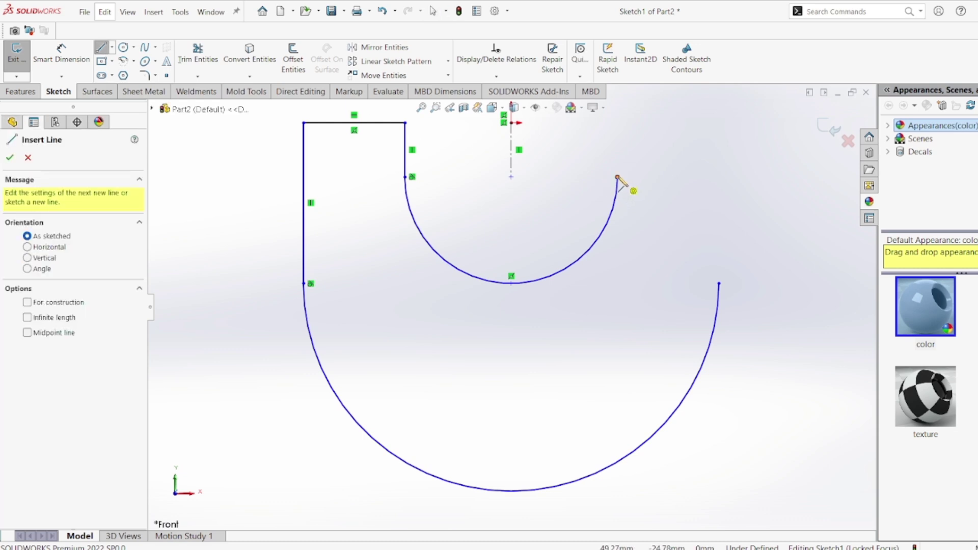
pyautogui.click(617, 177)
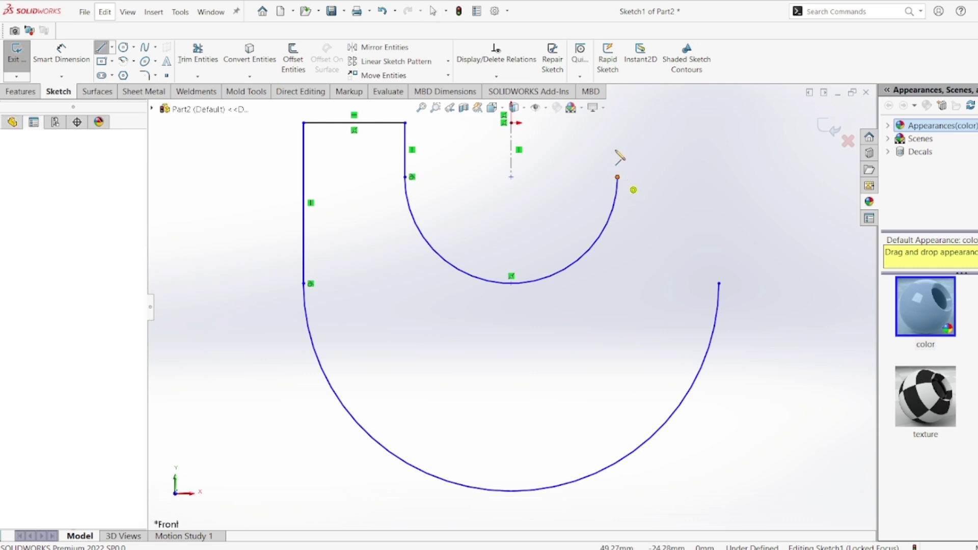
pyautogui.click(618, 123)
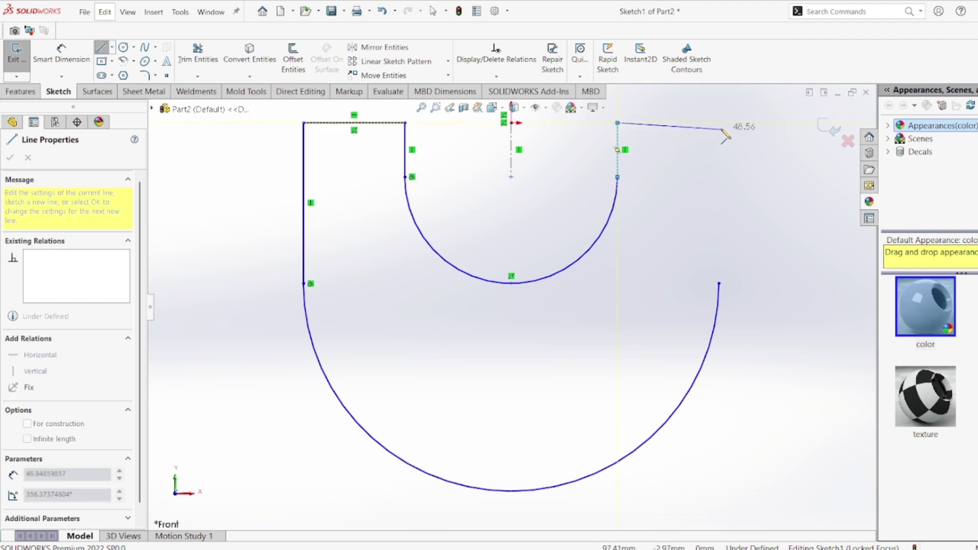
pyautogui.click(719, 123)
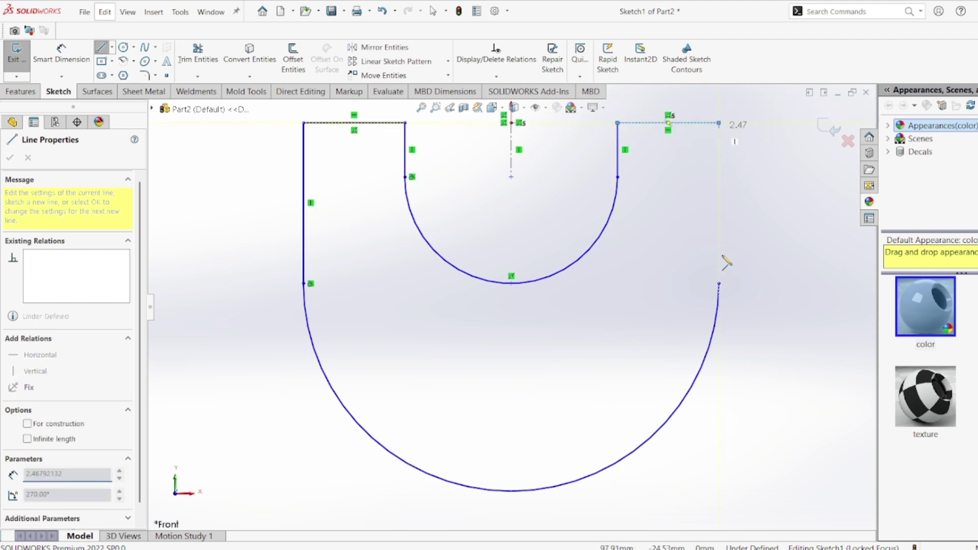
pyautogui.click(719, 283)
pyautogui.rightClick(784, 309)
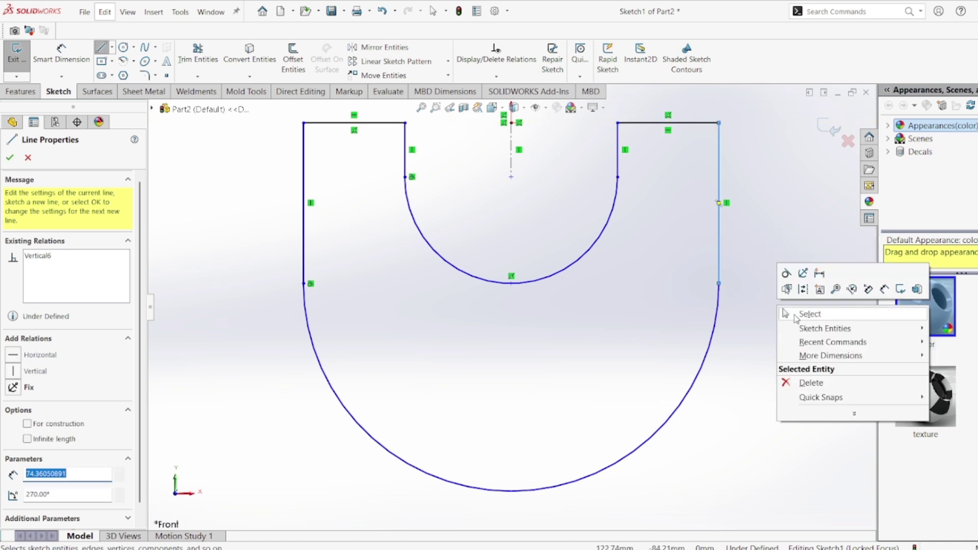
pyautogui.click(797, 315)
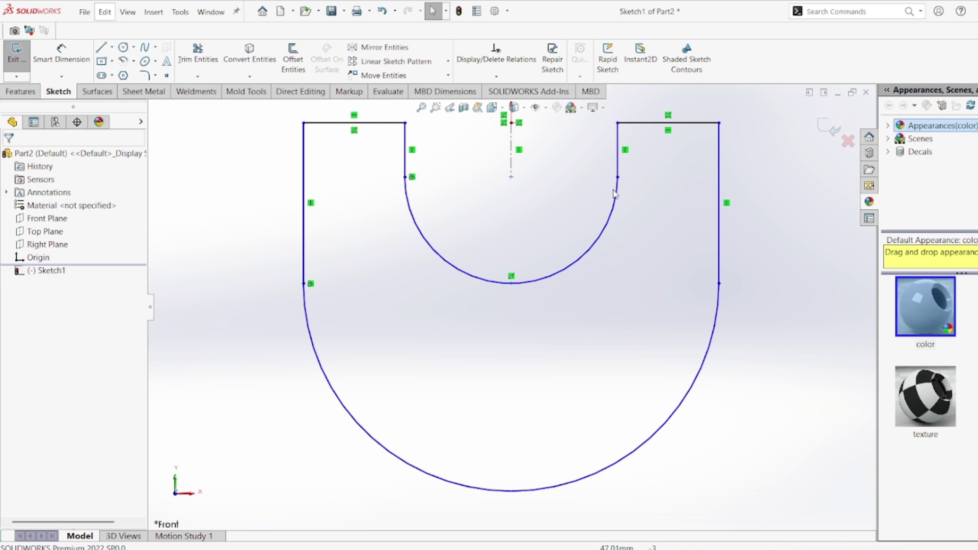
# Make the profile's two right-hand vertical lines tangent to the inner and outer arcs they meet.
pyautogui.click(618, 162)
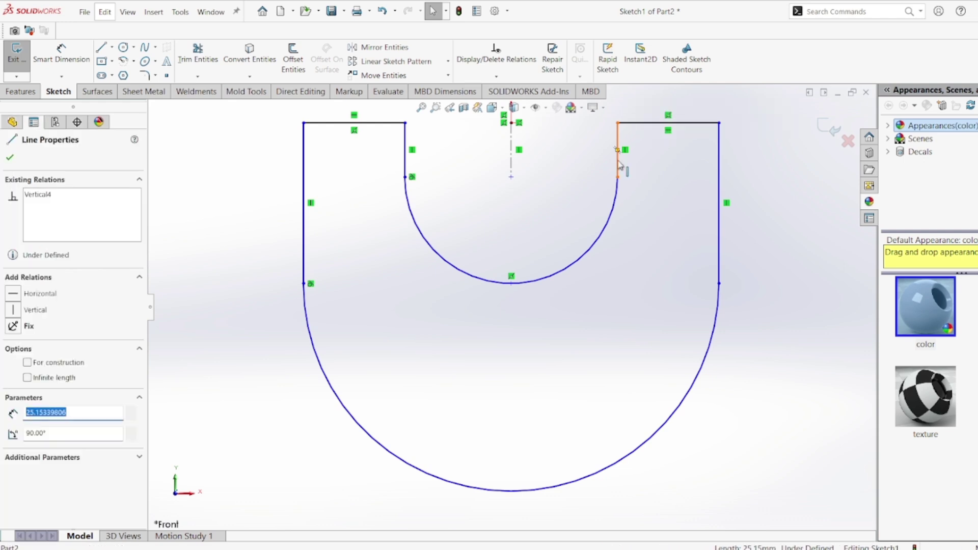
pyautogui.keyDown('ctrl'); pyautogui.click(617, 206); pyautogui.keyUp('ctrl')
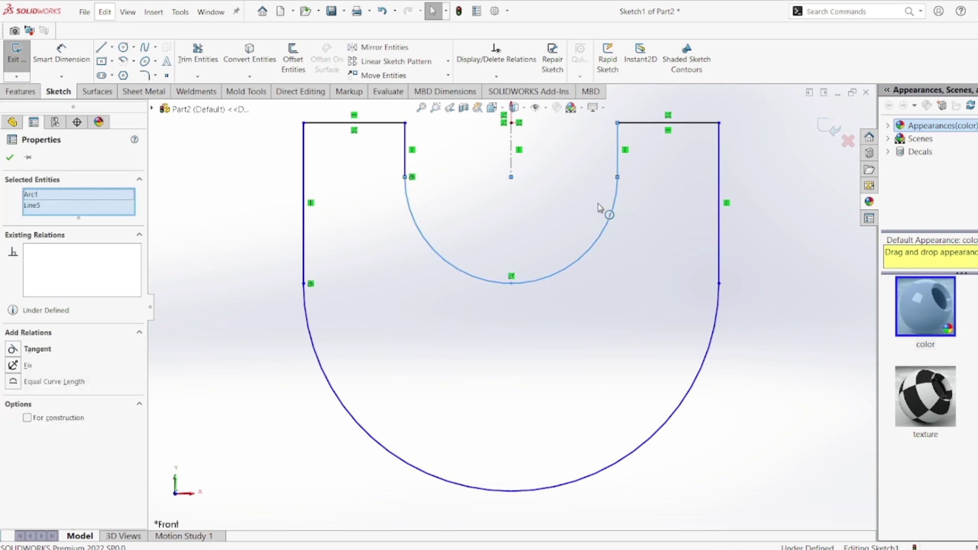
pyautogui.click(13, 349)
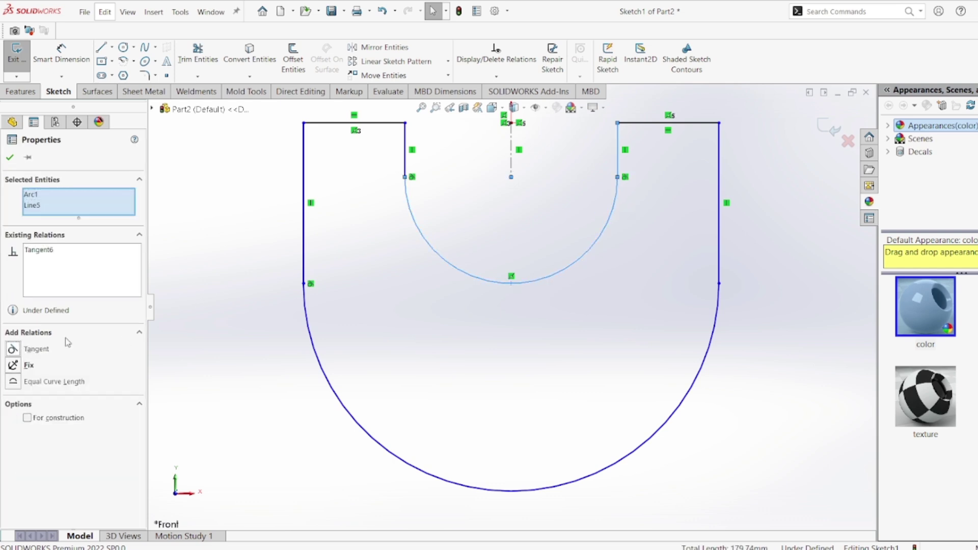
pyautogui.click(720, 269)
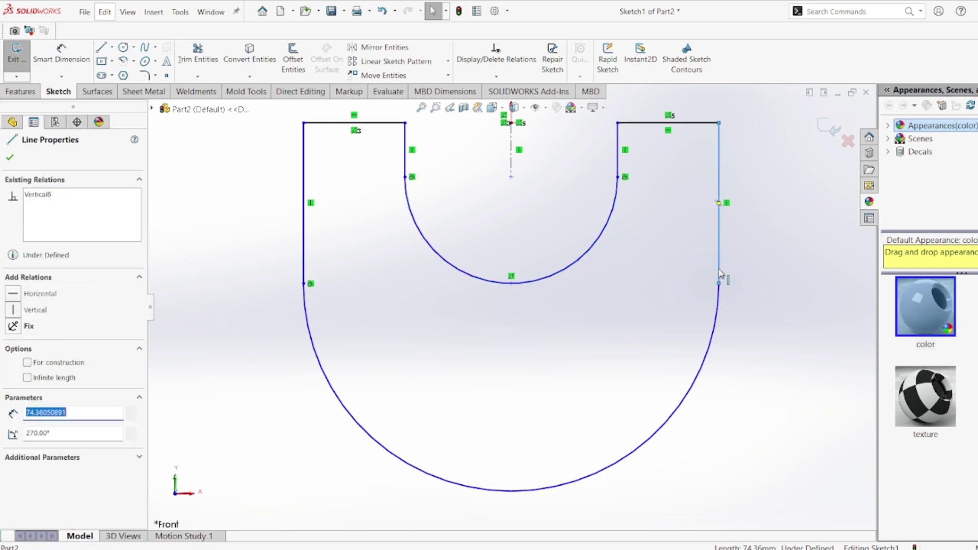
pyautogui.click(717, 311)
pyautogui.keyDown('ctrl'); pyautogui.click(719, 270); pyautogui.keyUp('ctrl')
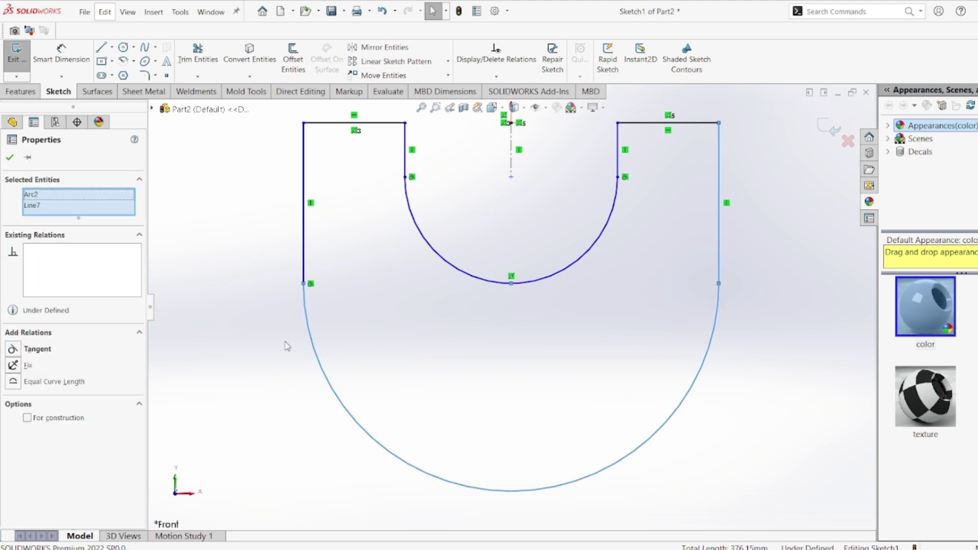
pyautogui.click(13, 351)
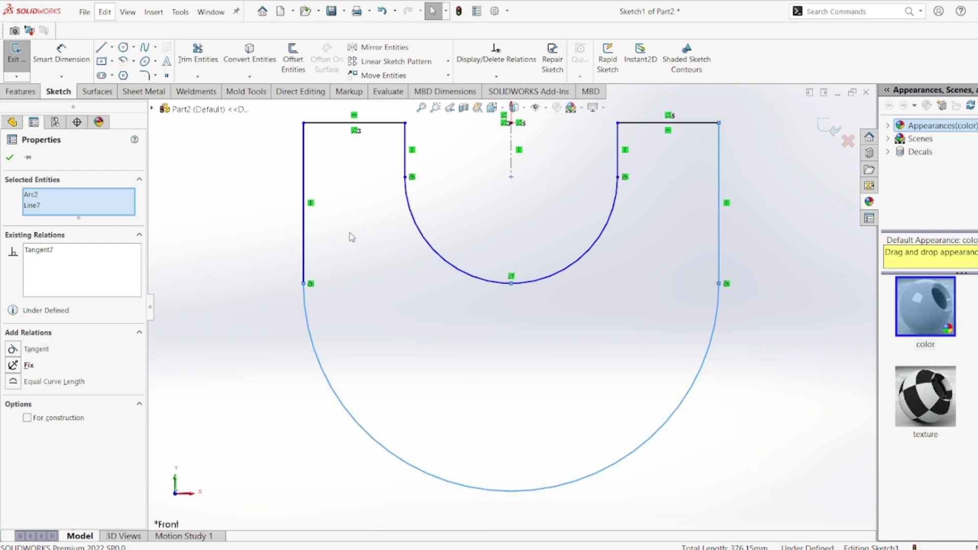
# Check the PUMP.jpg reference drawing and dimension the inner arc with a radius of 25 mm.
pyautogui.hotkey('alt', 'Tab')
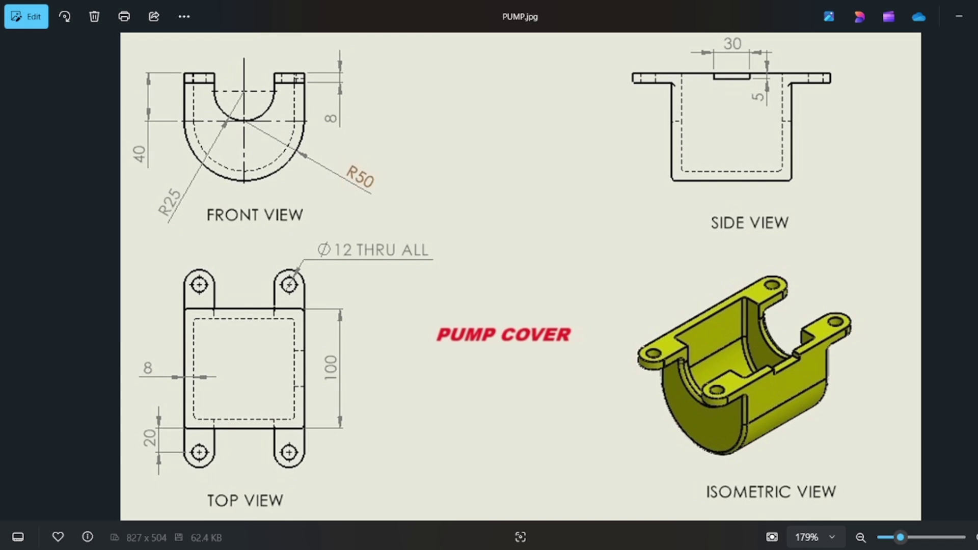
pyautogui.hotkey('alt', 'Tab')
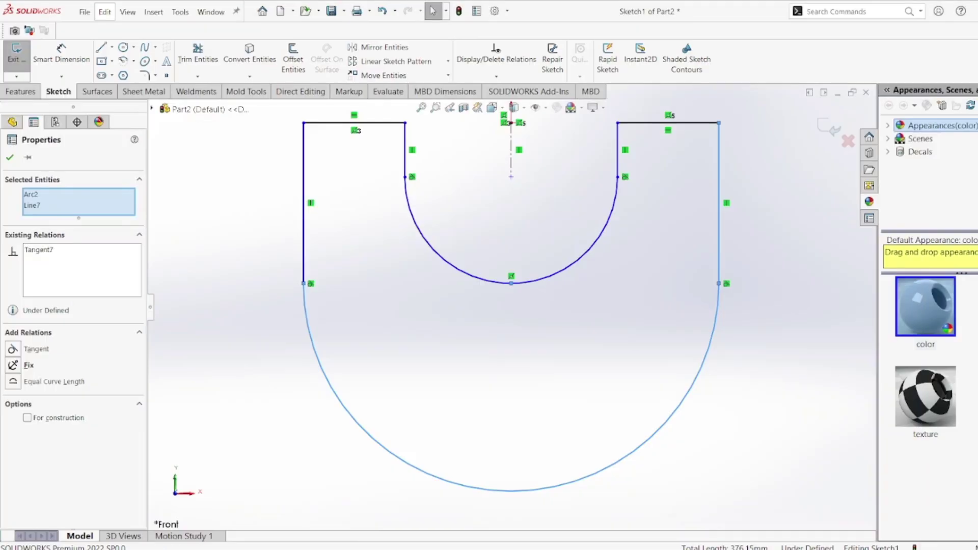
pyautogui.click(61, 55)
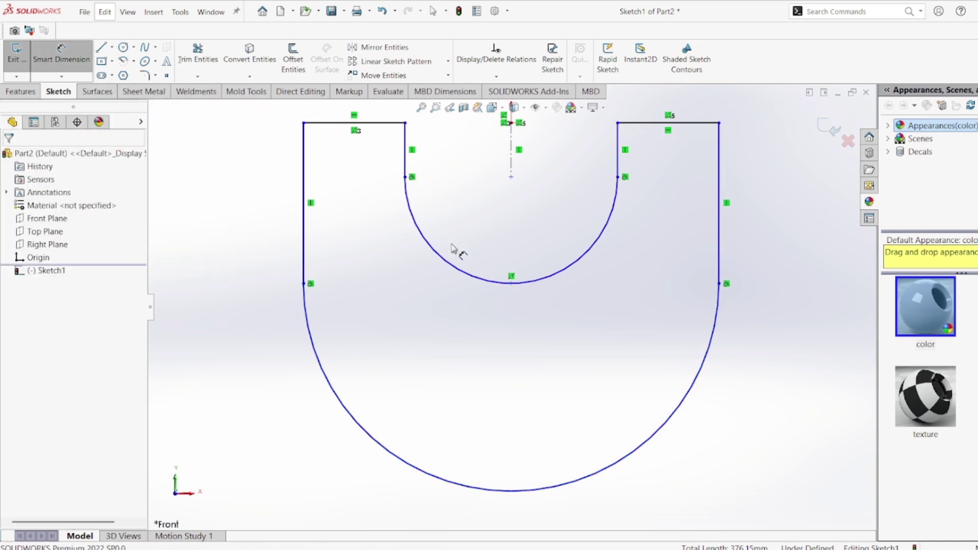
pyautogui.click(455, 271)
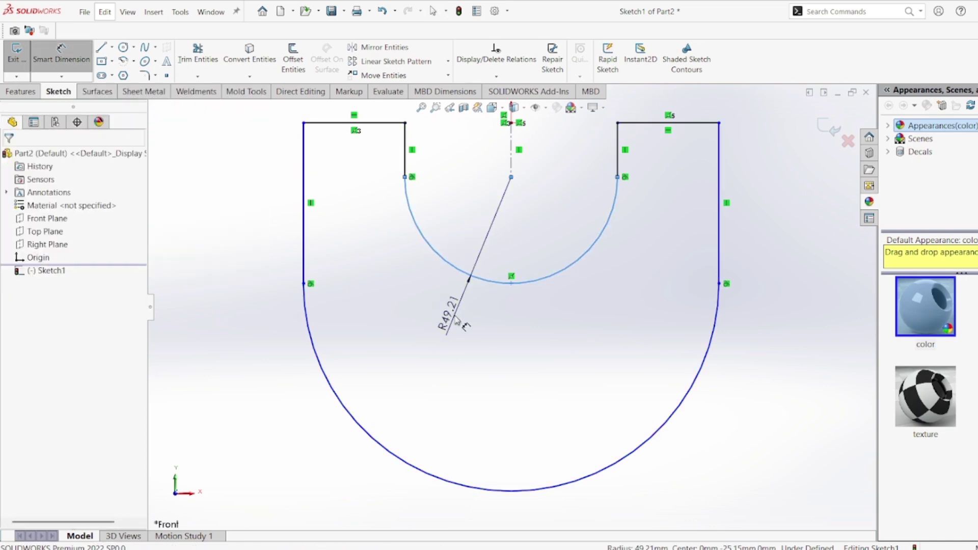
pyautogui.click(452, 318)
pyautogui.write('25')
pyautogui.press('Return')
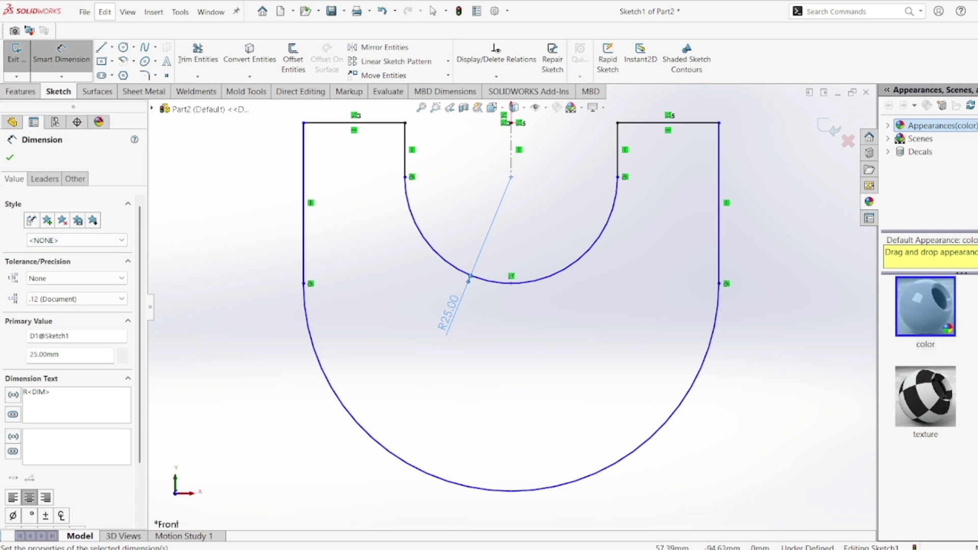
# Check the PUMP.jpg reference drawing again and dimension the outer arc with a radius of 50 mm.
pyautogui.hotkey('alt', 'Tab')
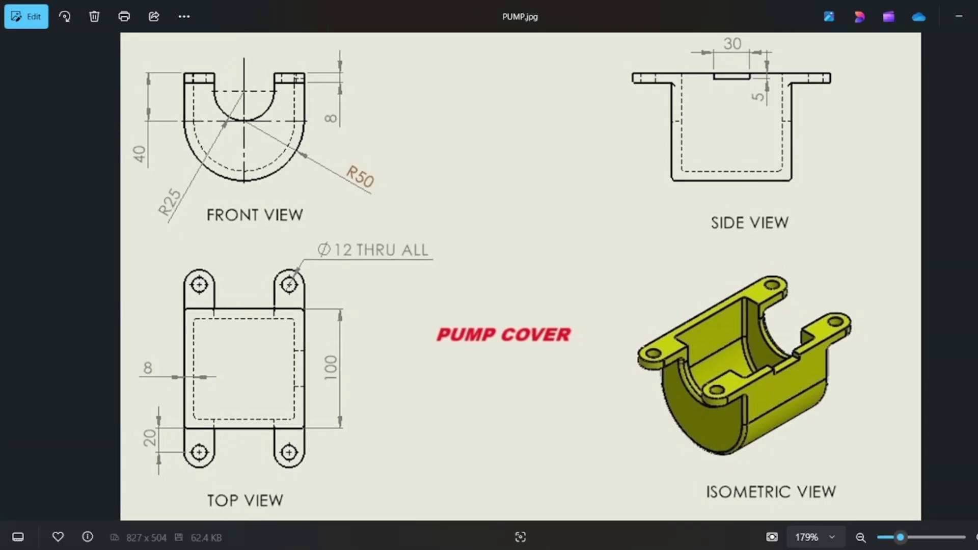
pyautogui.hotkey('alt', 'Tab')
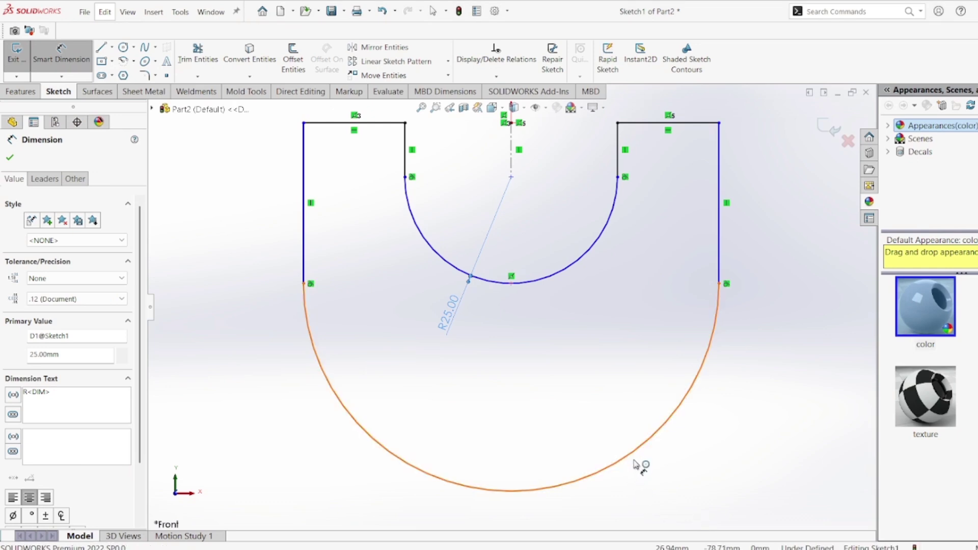
pyautogui.click(628, 461)
pyautogui.click(718, 466)
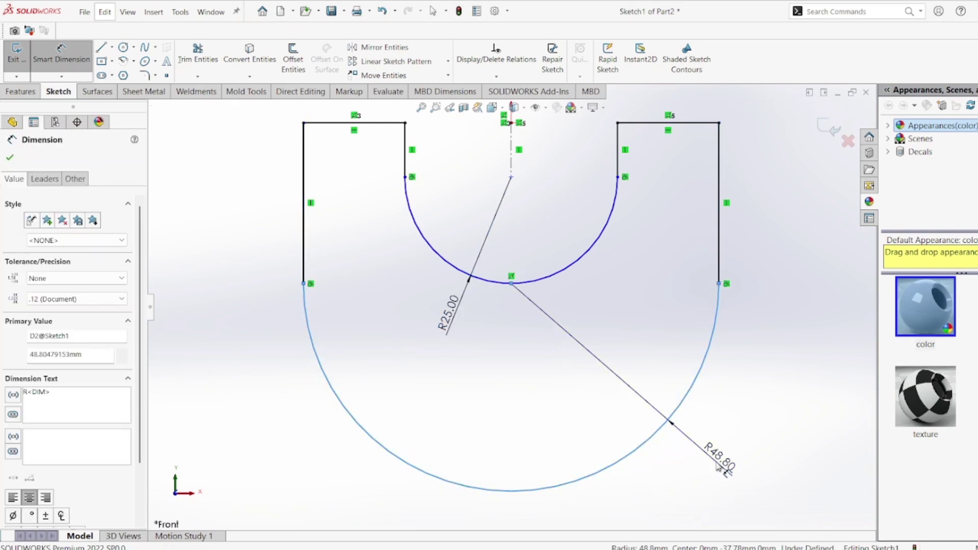
pyautogui.write('50')
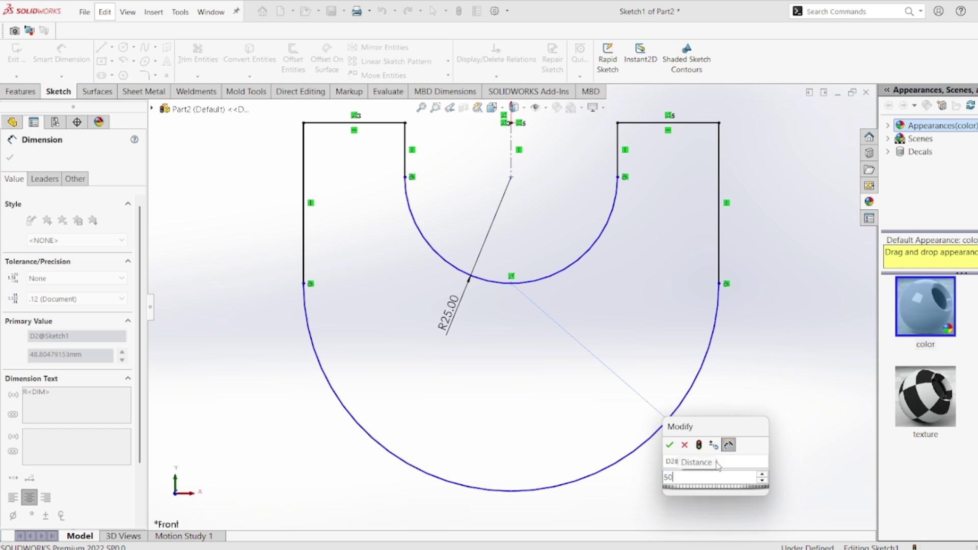
pyautogui.press('Return')
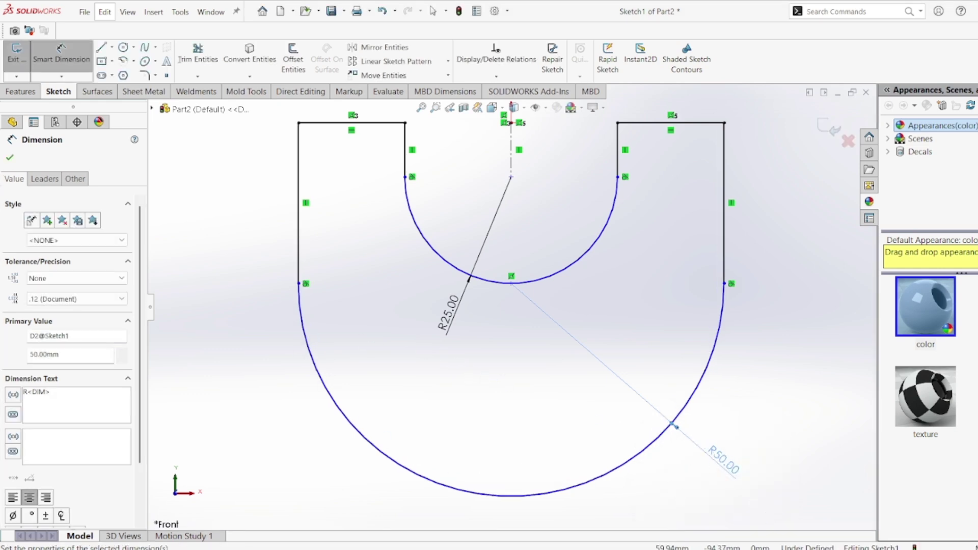
# Dimension the vertical distance from the profile's left top edge to the inner arc's lowest point as 40 mm.
pyautogui.click(764, 549)
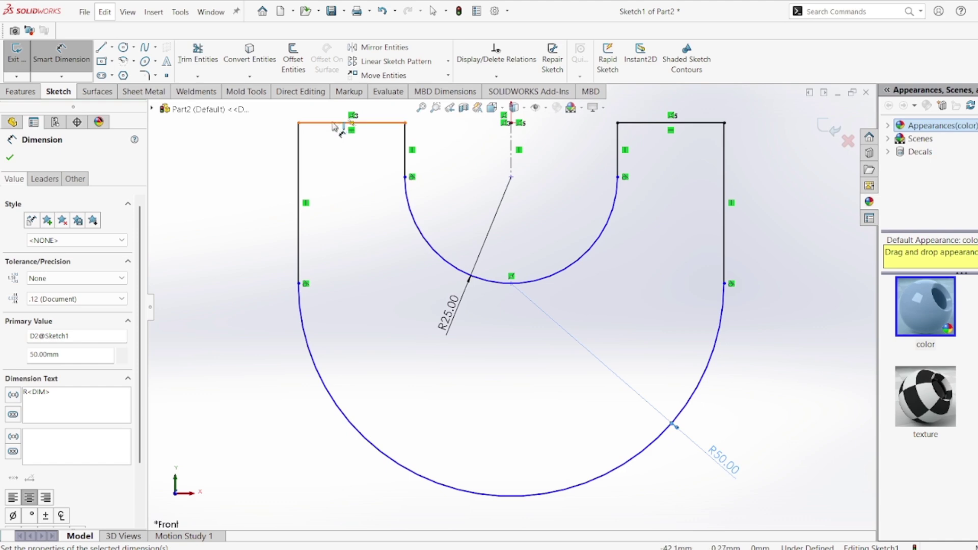
pyautogui.click(334, 123)
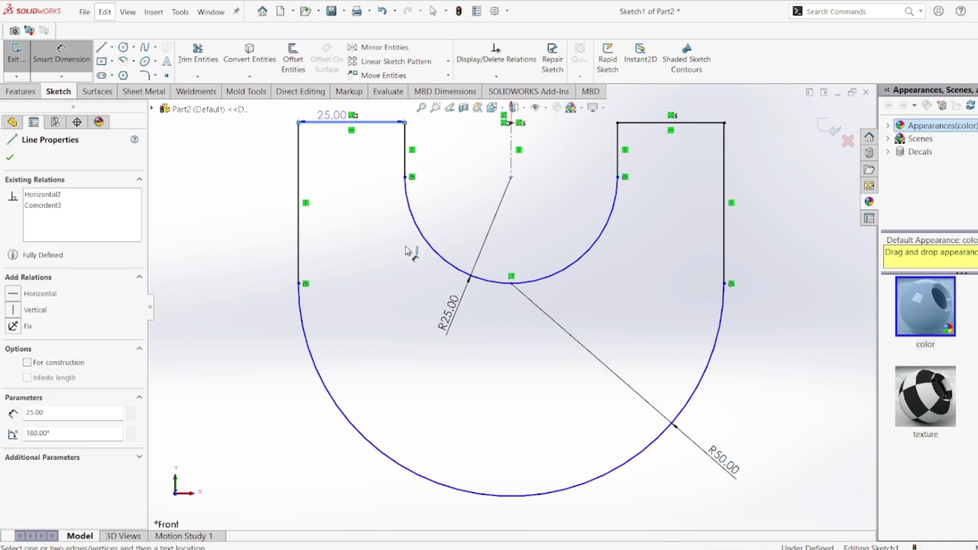
pyautogui.click(511, 284)
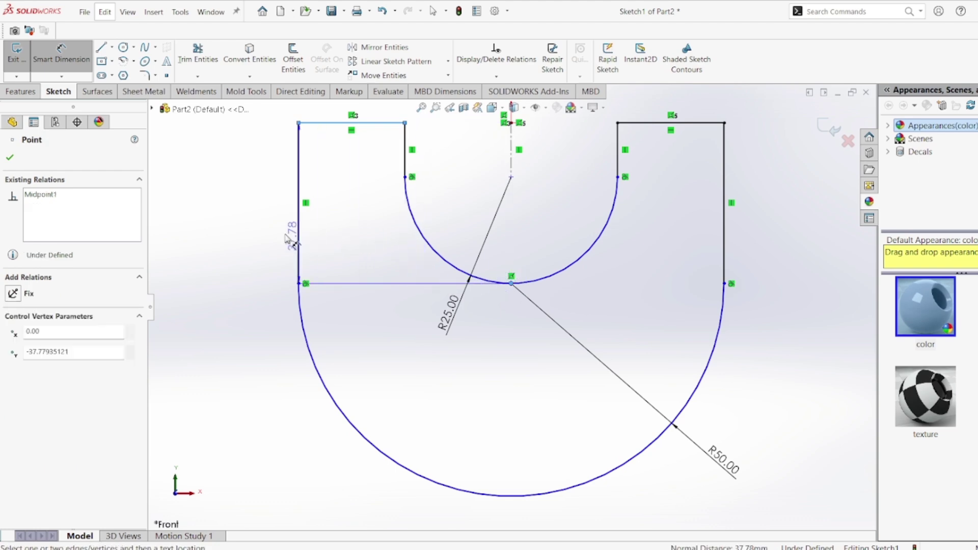
pyautogui.click(235, 224)
pyautogui.write('40')
pyautogui.press('Tab')
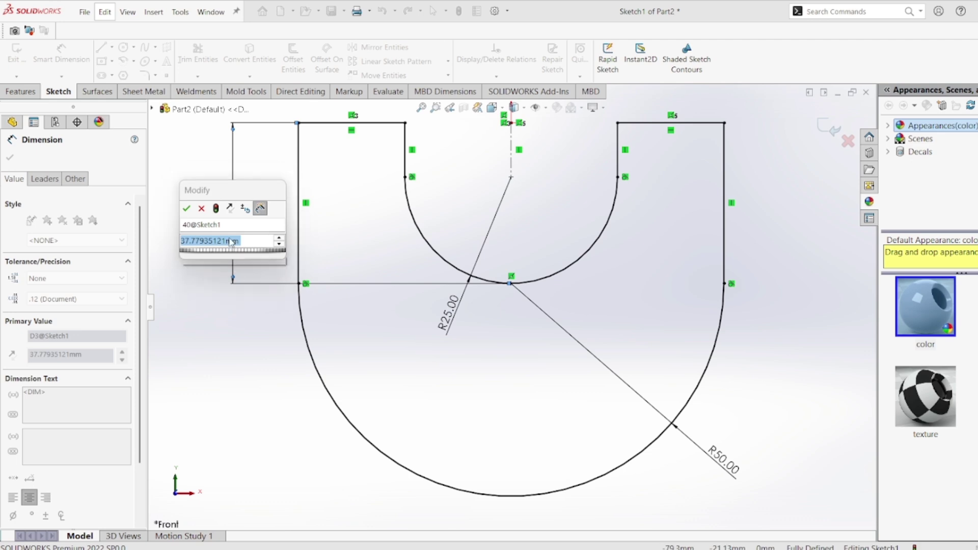
pyautogui.write('40')
pyautogui.press('Return')
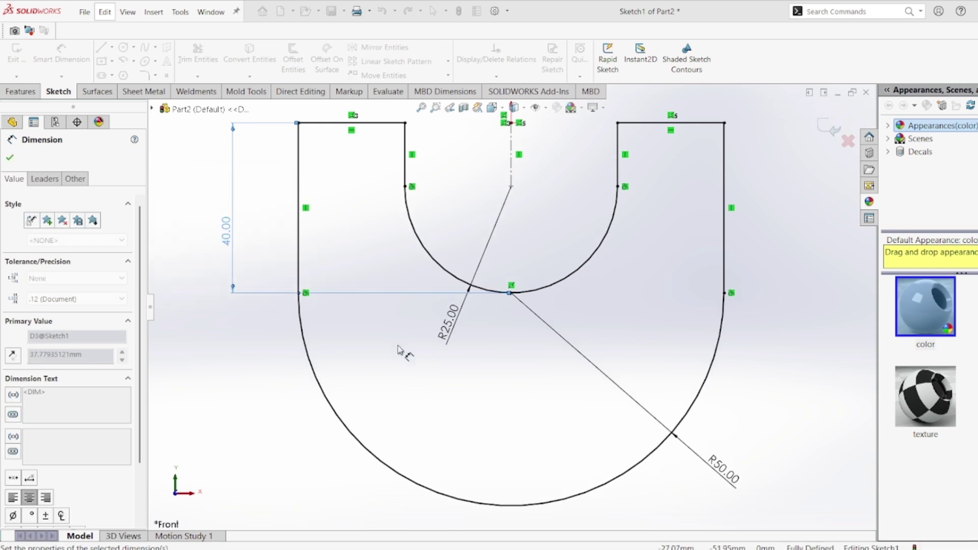
pyautogui.press('f')
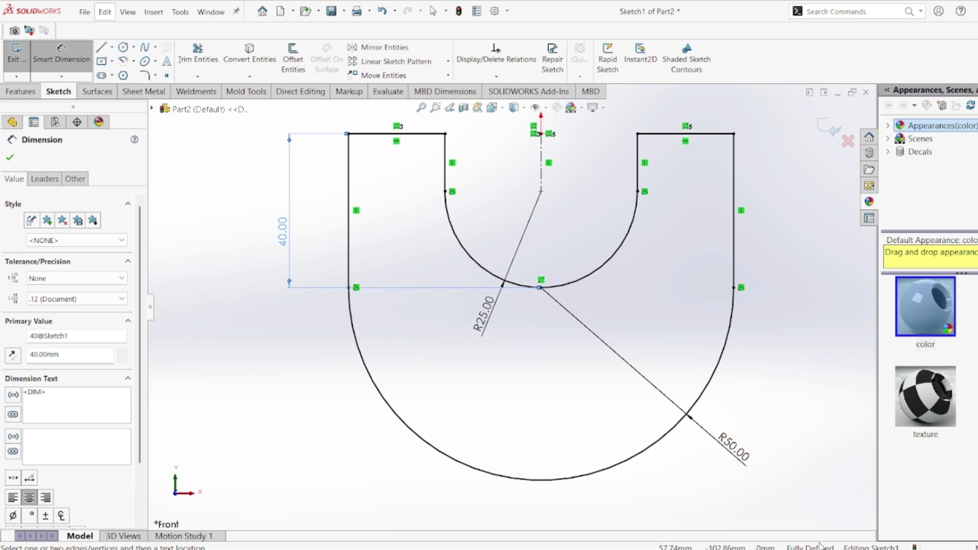
# Exit the sketch and extrude the U-shaped profile 100 mm with the Mid Plane end condition, checking the depth in the PUMP.jpg drawing.
pyautogui.click(821, 131)
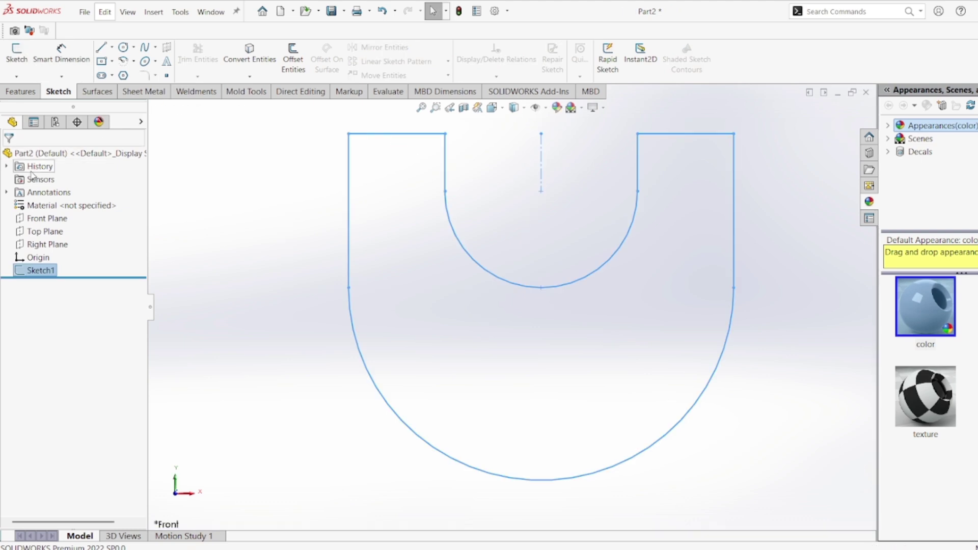
pyautogui.click(21, 92)
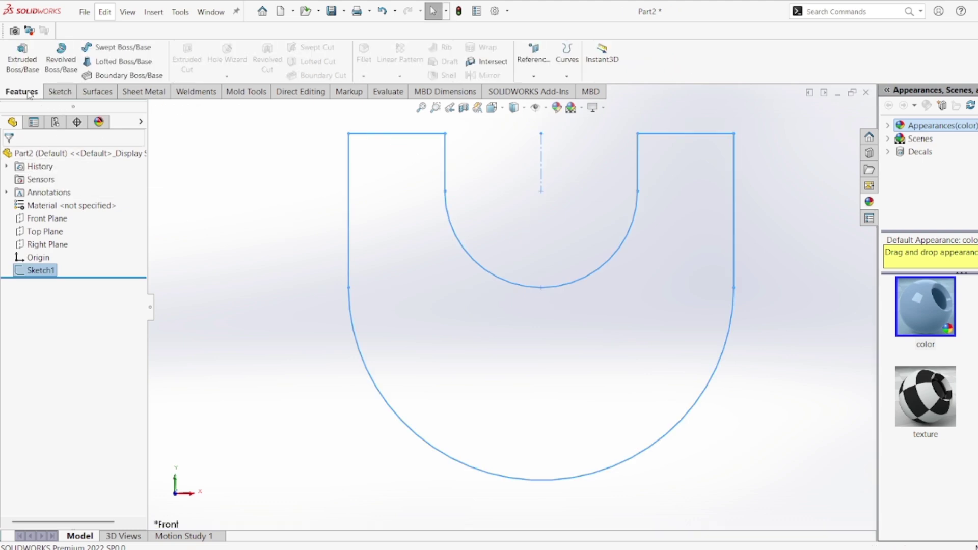
pyautogui.click(25, 53)
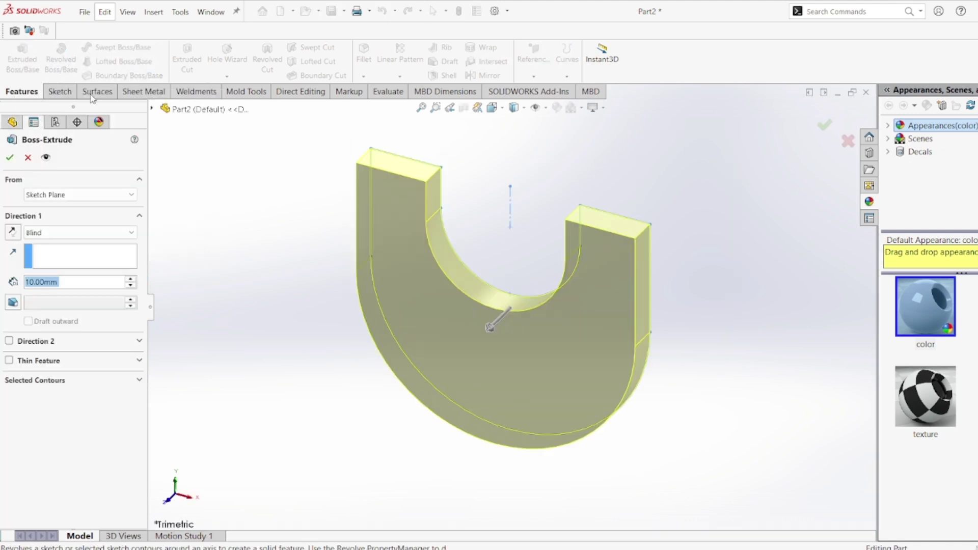
pyautogui.click(110, 235)
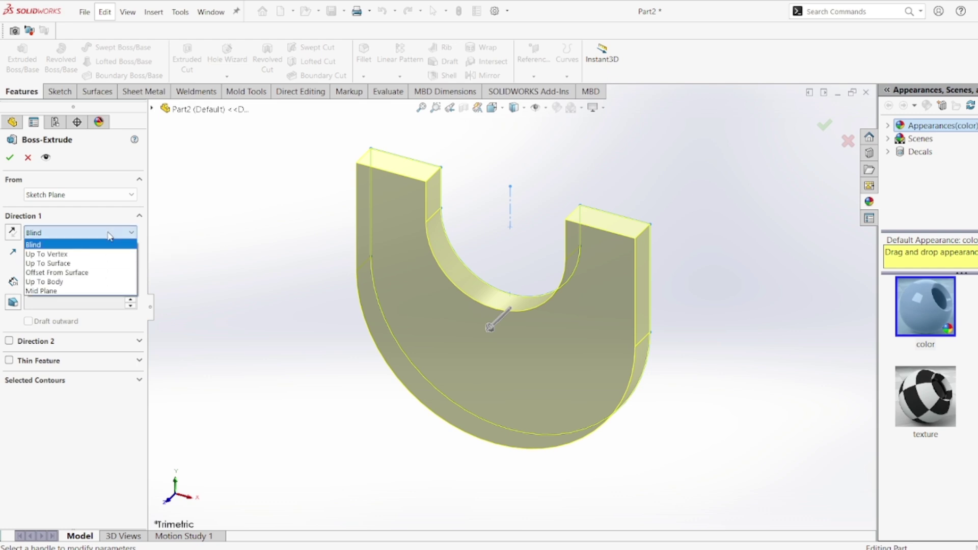
pyautogui.click(93, 291)
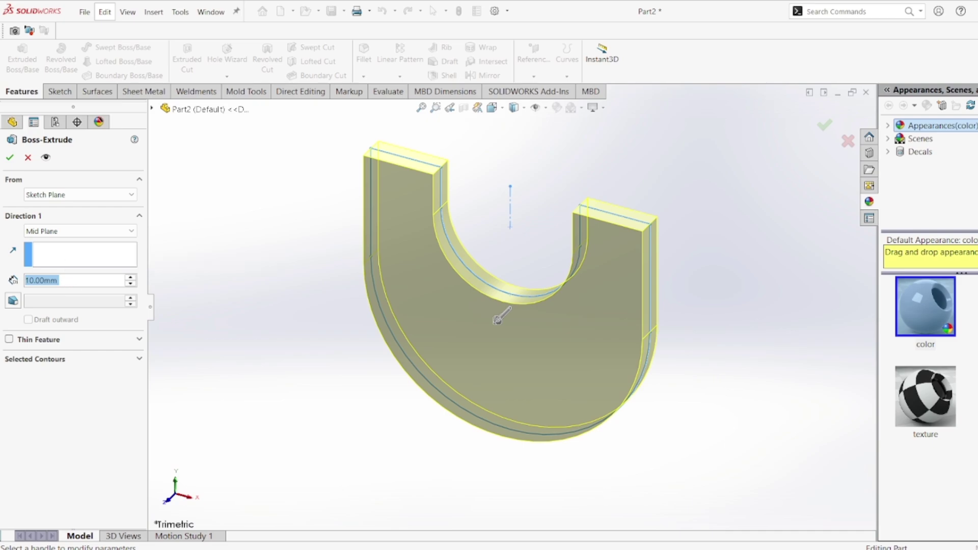
pyautogui.hotkey('alt', 'Tab')
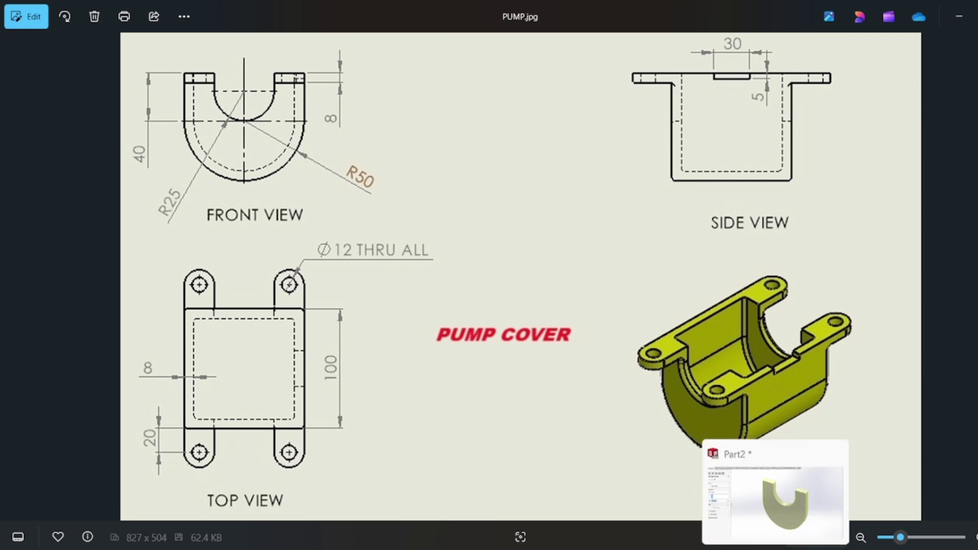
pyautogui.click(776, 548)
pyautogui.click(42, 280)
pyautogui.moveTo(45, 281); pyautogui.dragTo(3, 286)
pyautogui.write('100')
pyautogui.press('Return')
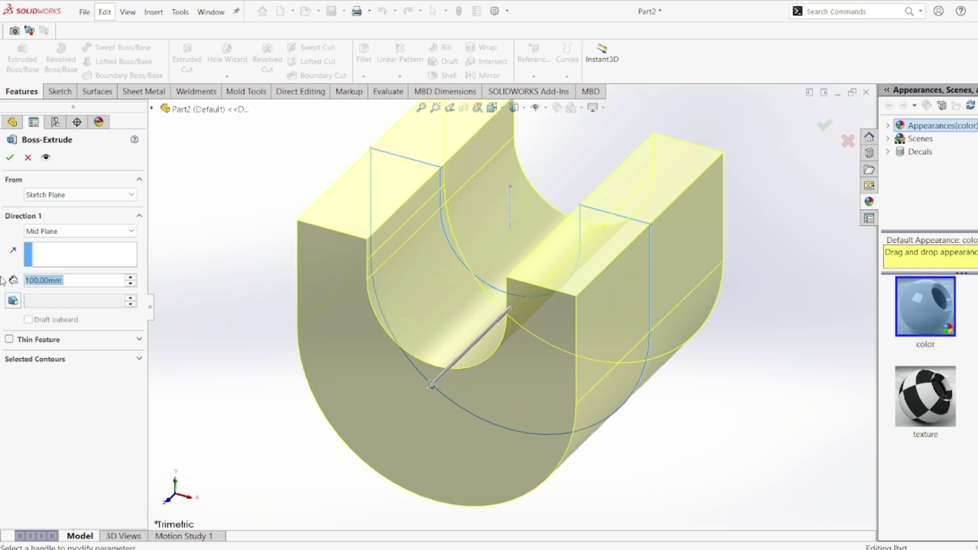
pyautogui.click(9, 158)
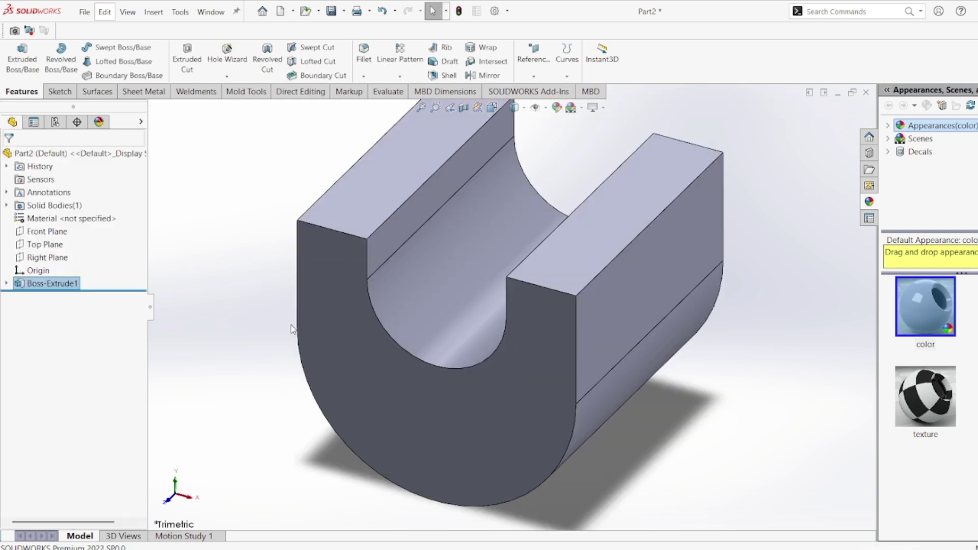
# Check the wall thickness in the PUMP.jpg reference drawing and start a Shell with the preview shown and 8 mm thickness.
pyautogui.press('f')
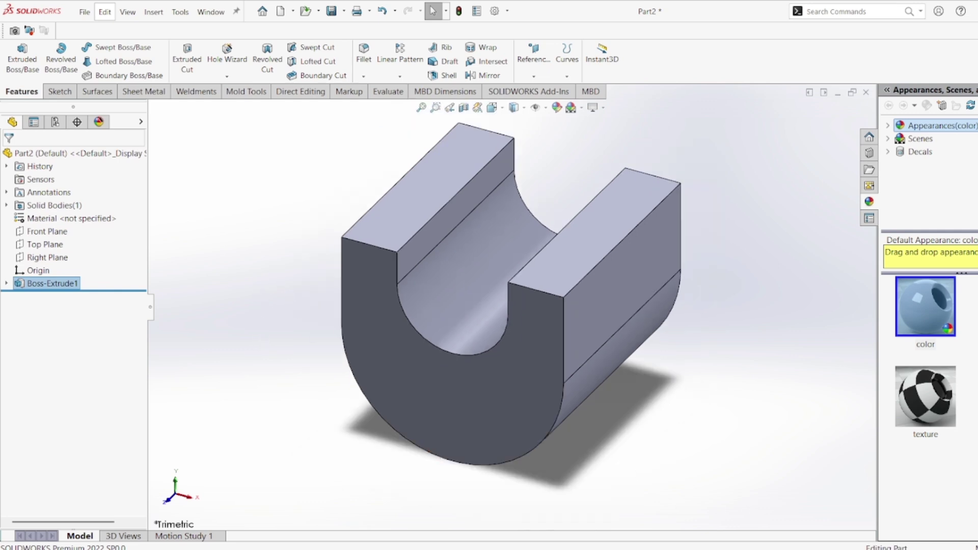
pyautogui.click(754, 507)
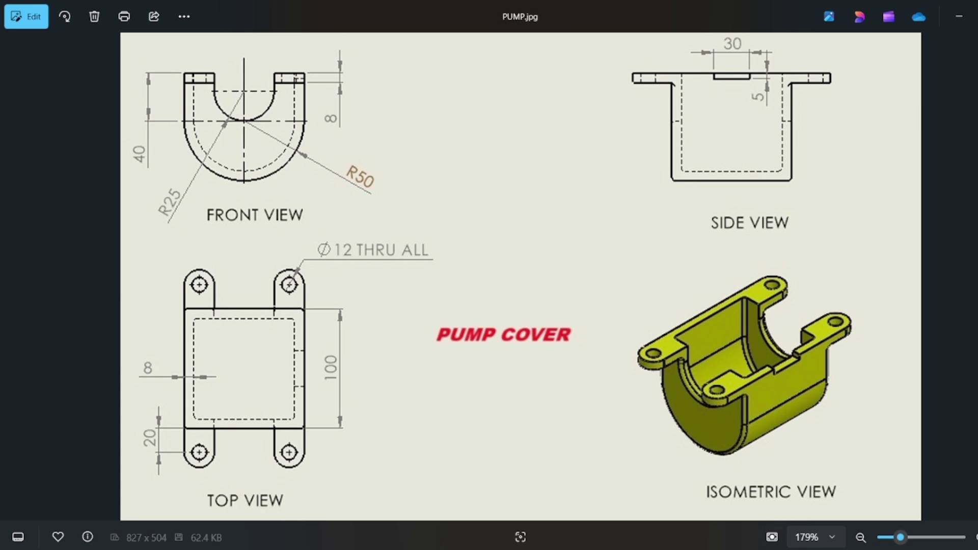
pyautogui.hotkey('alt', 'Tab')
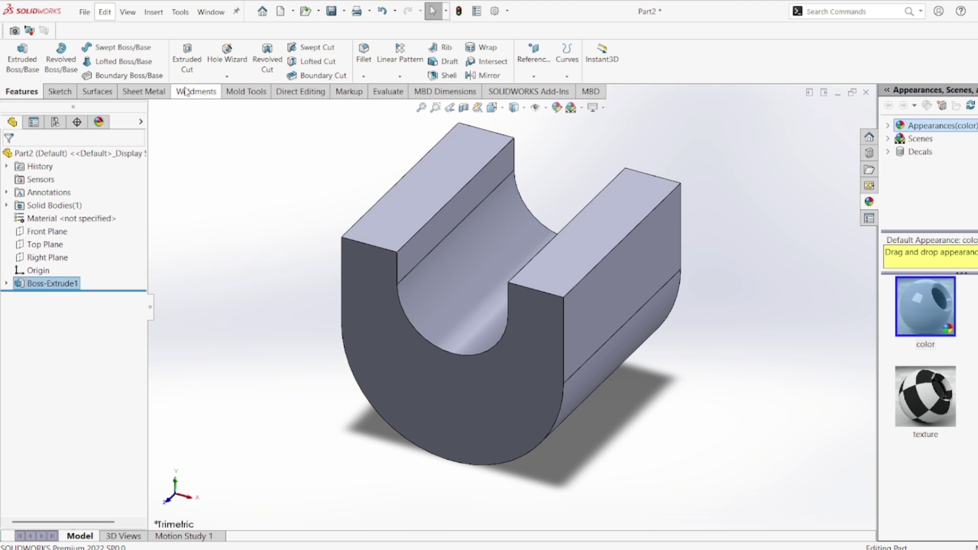
pyautogui.click(448, 77)
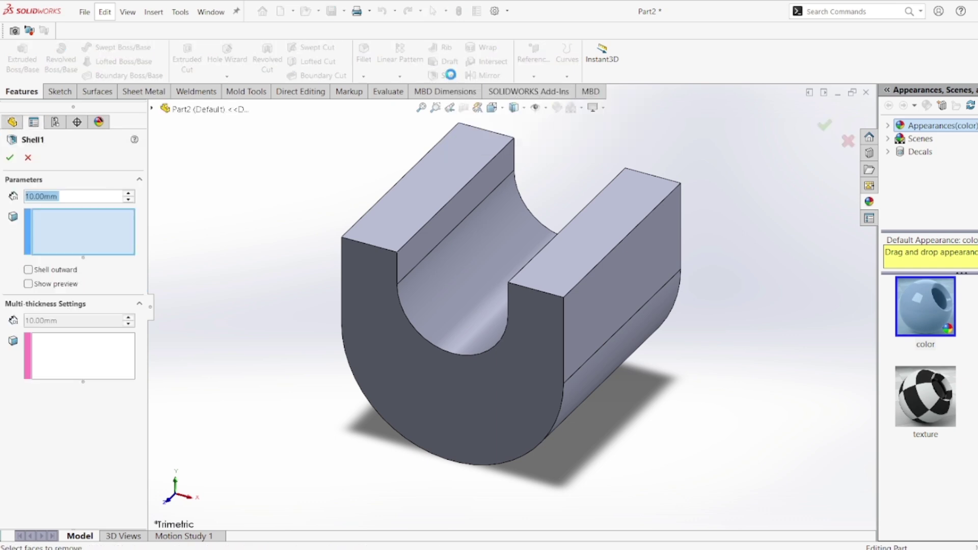
pyautogui.click(28, 284)
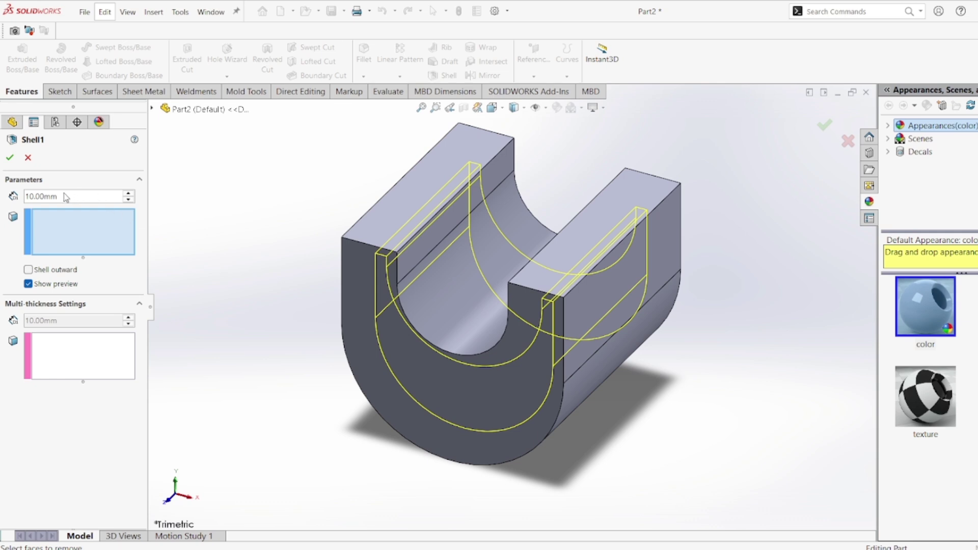
pyautogui.click(36, 196)
pyautogui.doubleClick(36, 196)
pyautogui.write('8')
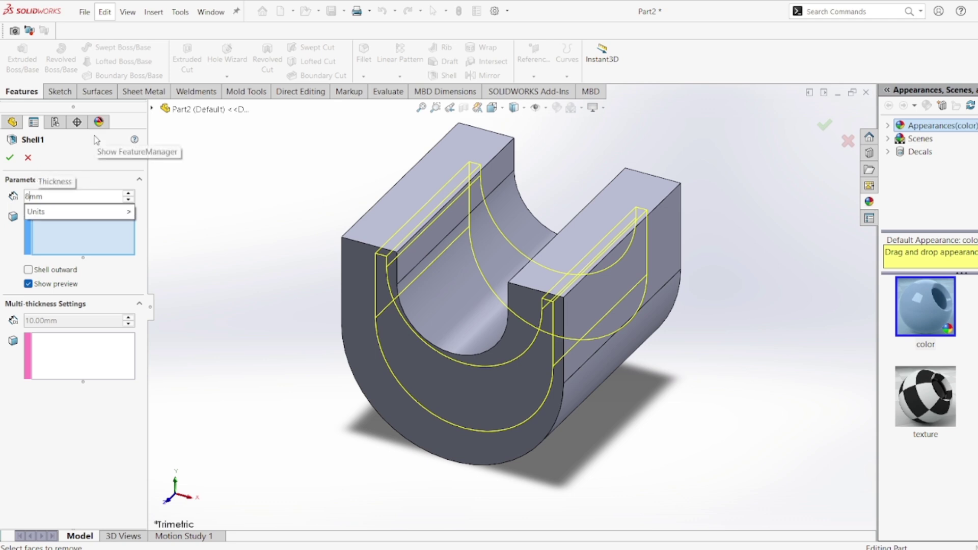
pyautogui.press('Return')
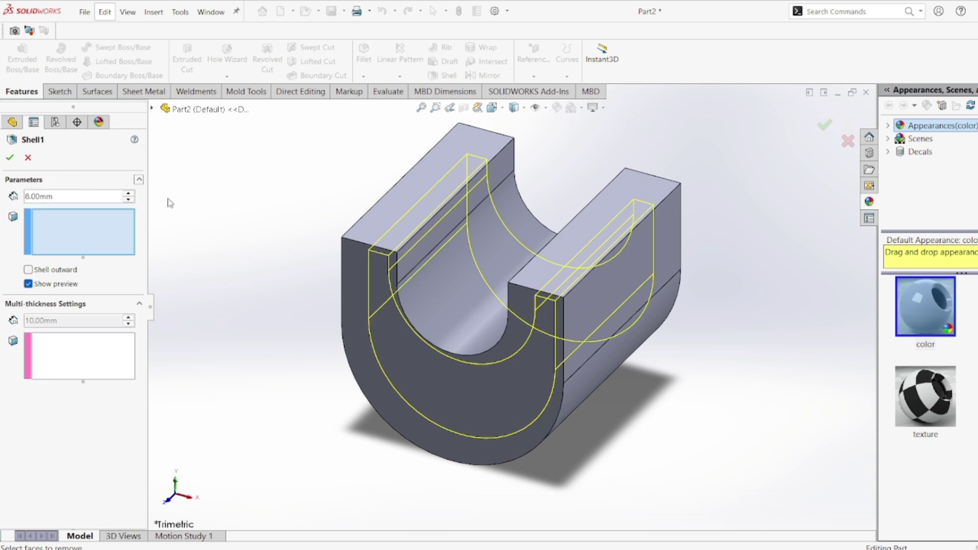
# Remove the two flat top faces, both inner vertical faces and the inner curved face, and complete the shell.
pyautogui.click(411, 201)
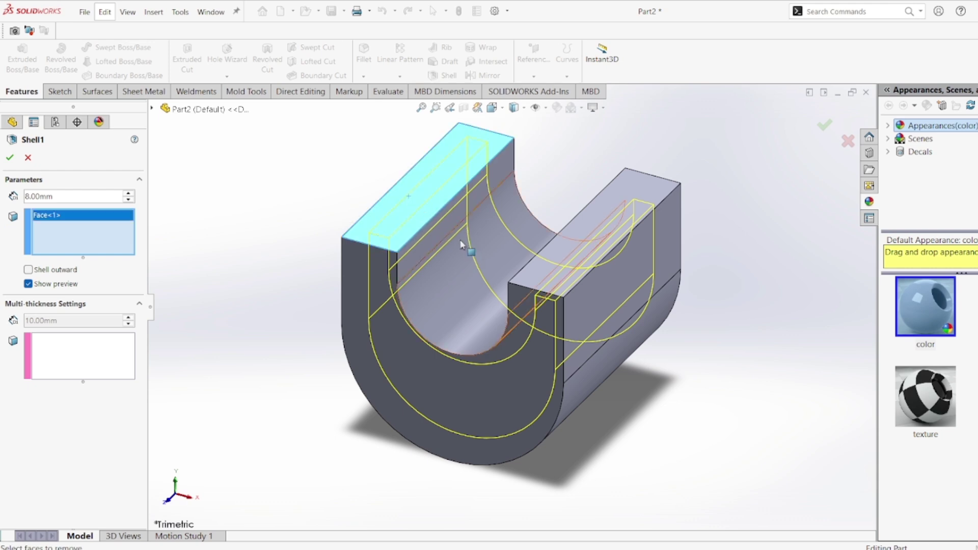
pyautogui.click(438, 224)
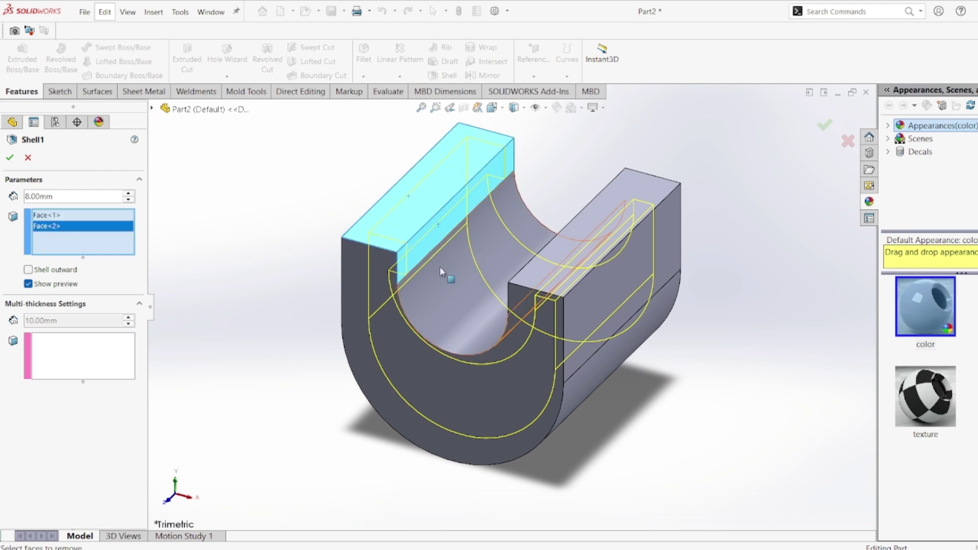
pyautogui.click(440, 268)
pyautogui.moveTo(198, 361); pyautogui.dragTo(523, 295, button='middle')
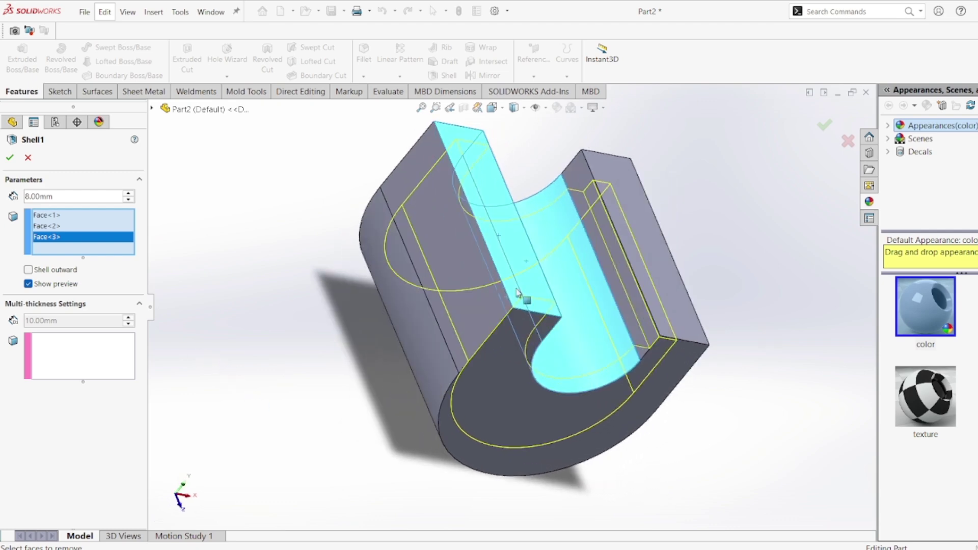
pyautogui.click(607, 258)
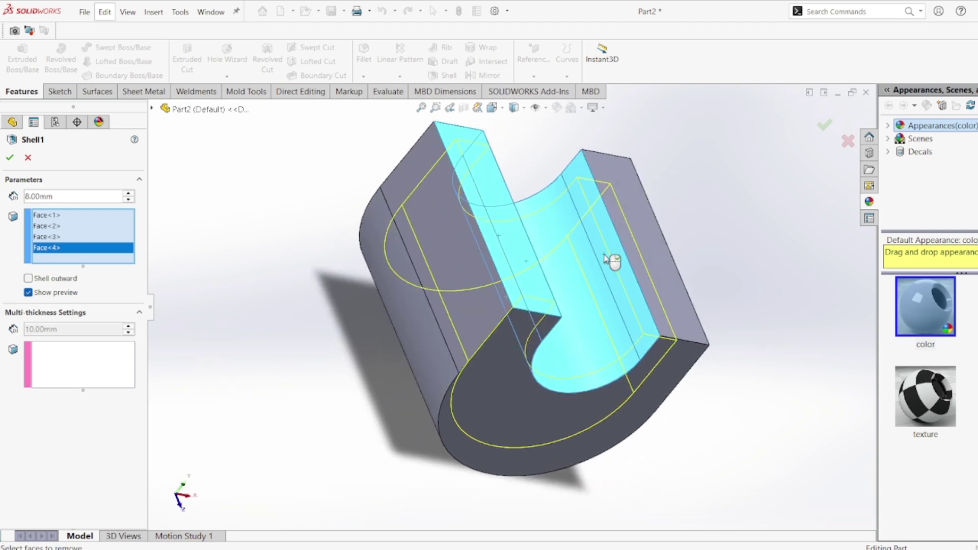
pyautogui.click(638, 235)
pyautogui.moveTo(735, 249); pyautogui.dragTo(701, 191, button='middle')
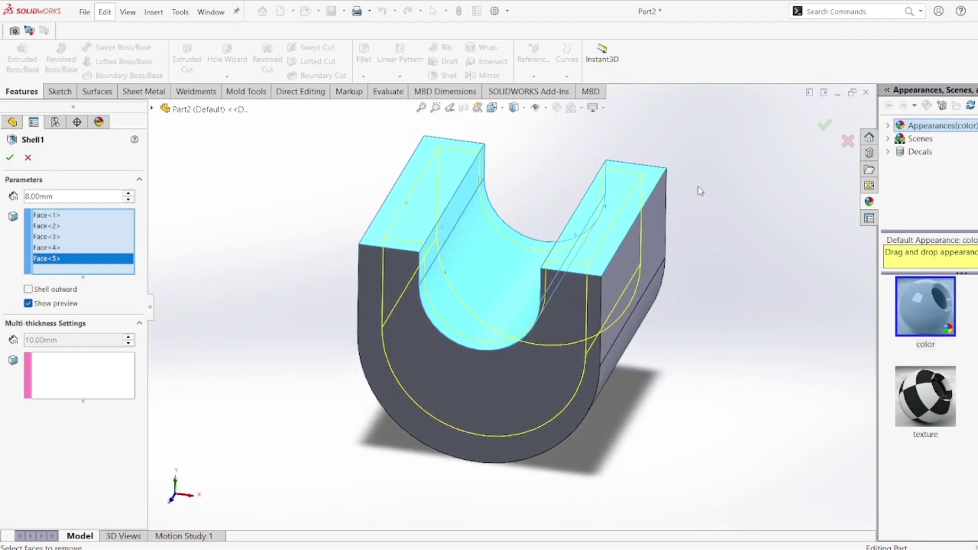
pyautogui.click(10, 158)
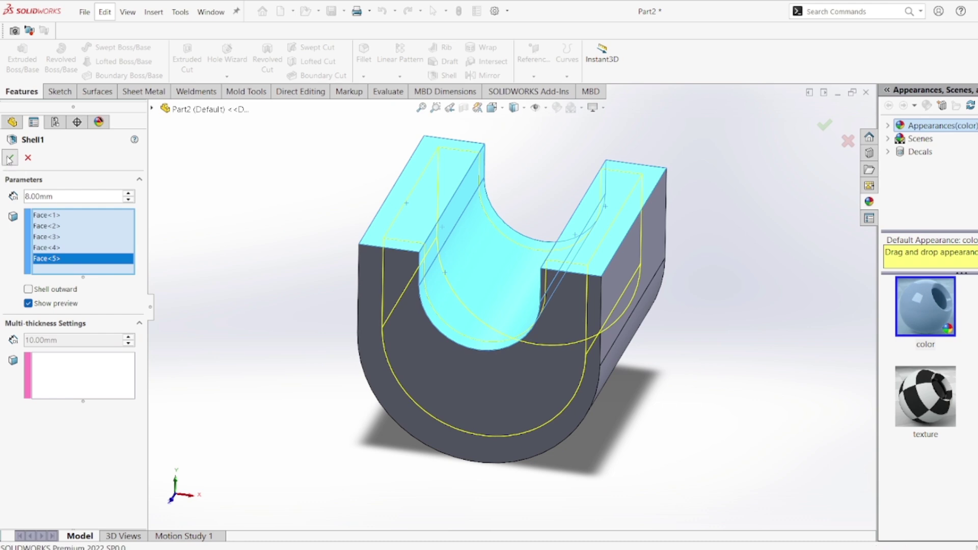
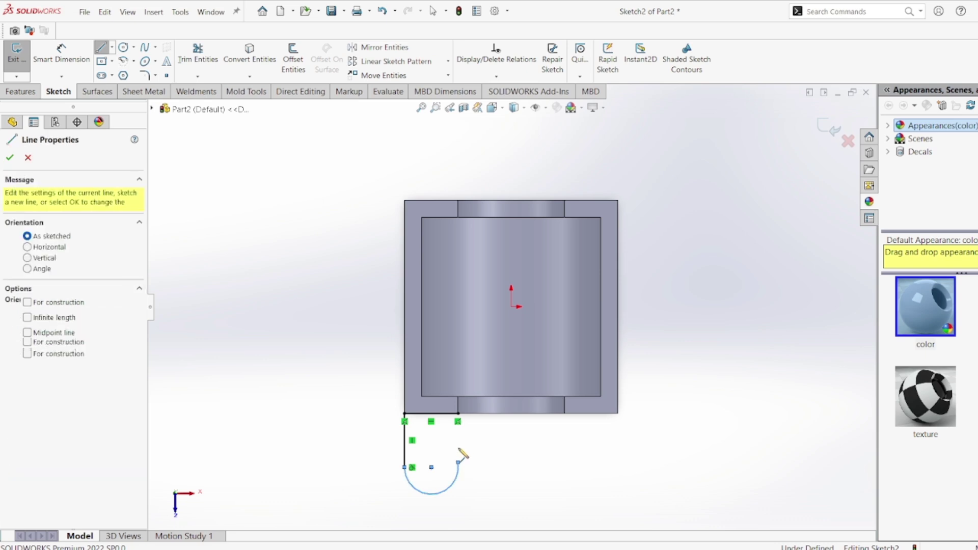
# Close the tab profile with a vertical line about 23 mm long from the arc's open end to the body's edge.
pyautogui.click(458, 414)
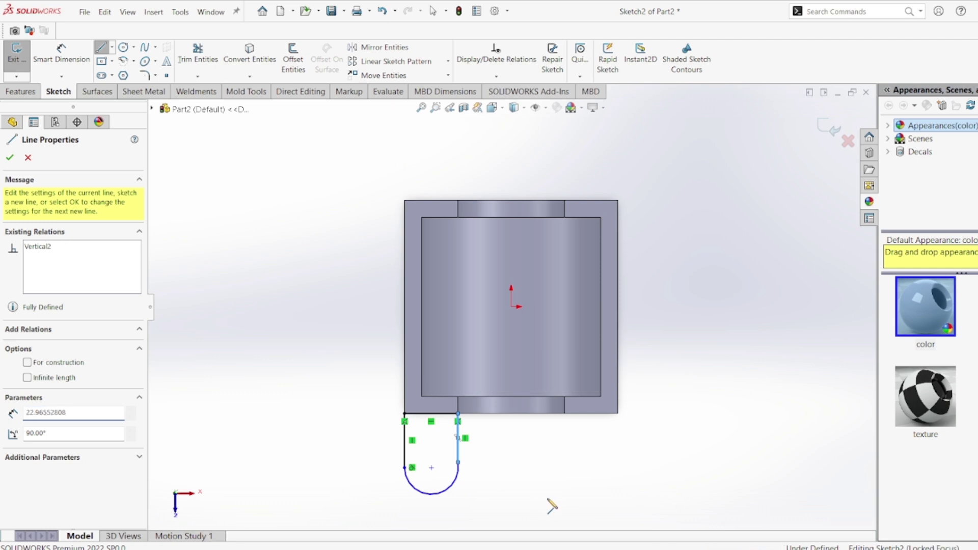
pyautogui.rightClick(549, 504)
pyautogui.click(561, 473)
pyautogui.press('Escape')
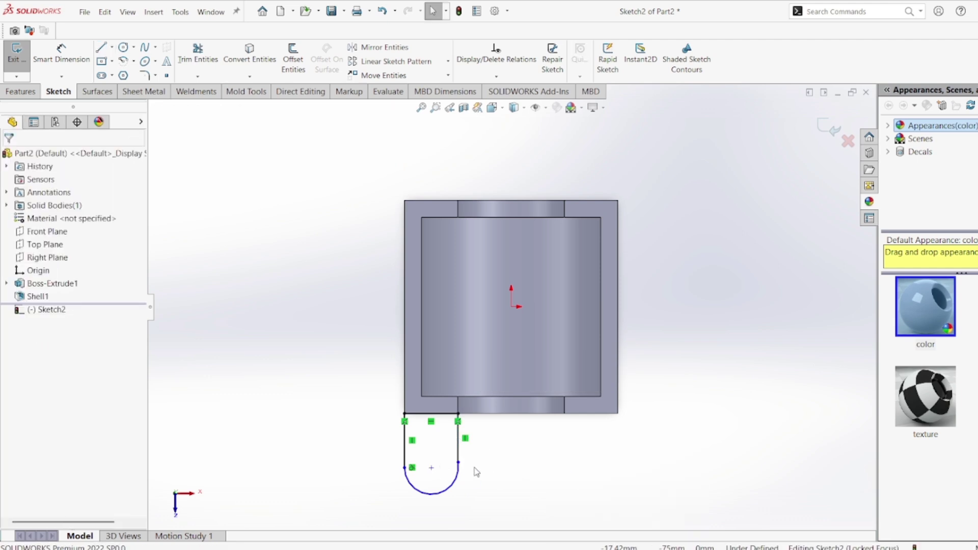
# Inspect where the arc meets the tab's right vertical line and add a tangent relation between them.
pyautogui.press('f')
pyautogui.scroll(-4, 463, 466)
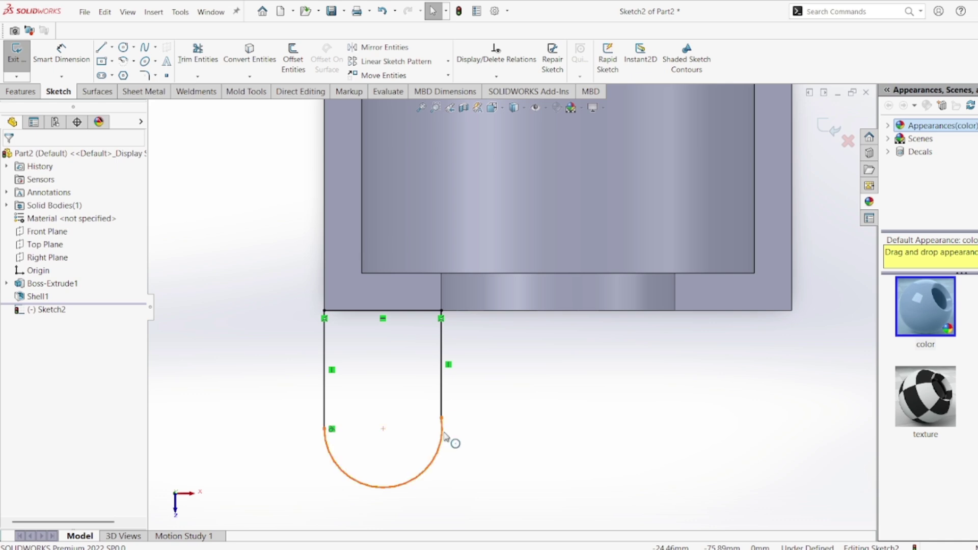
pyautogui.scroll(-5, 448, 438)
pyautogui.scroll(-2, 489, 397)
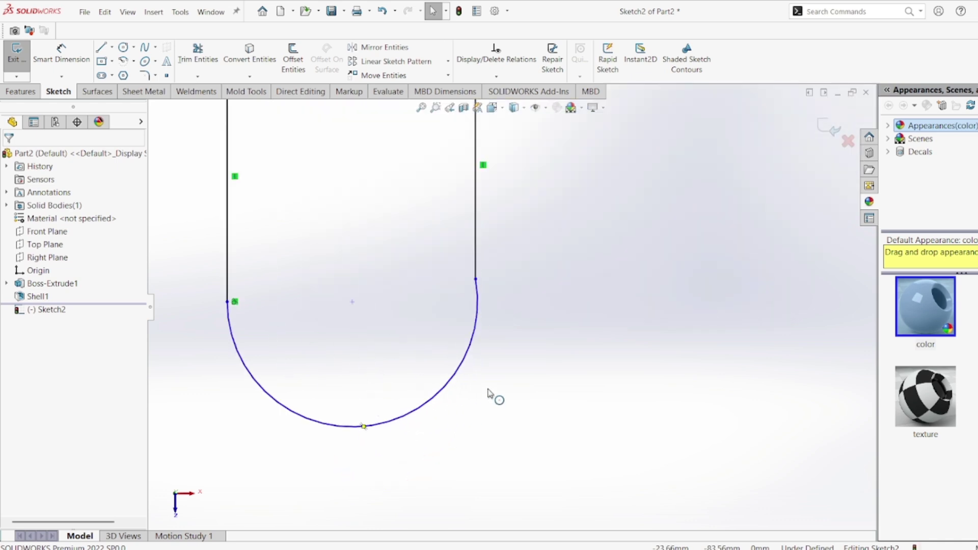
pyautogui.scroll(-2, 479, 346)
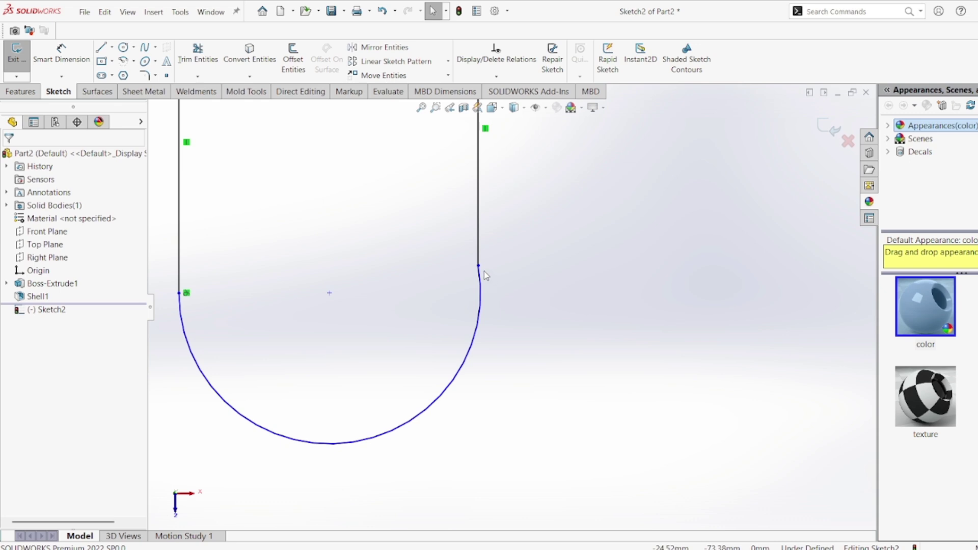
pyautogui.press('f')
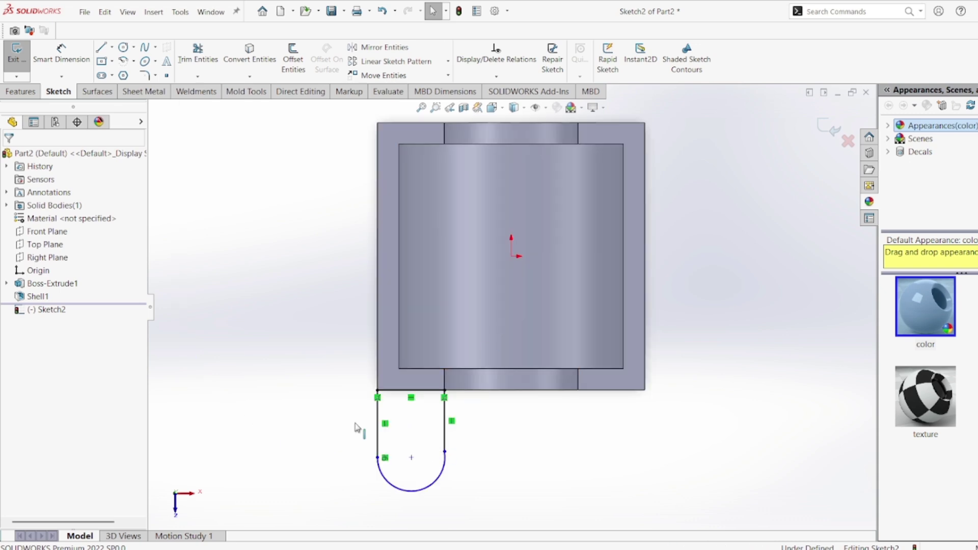
pyautogui.click(446, 469)
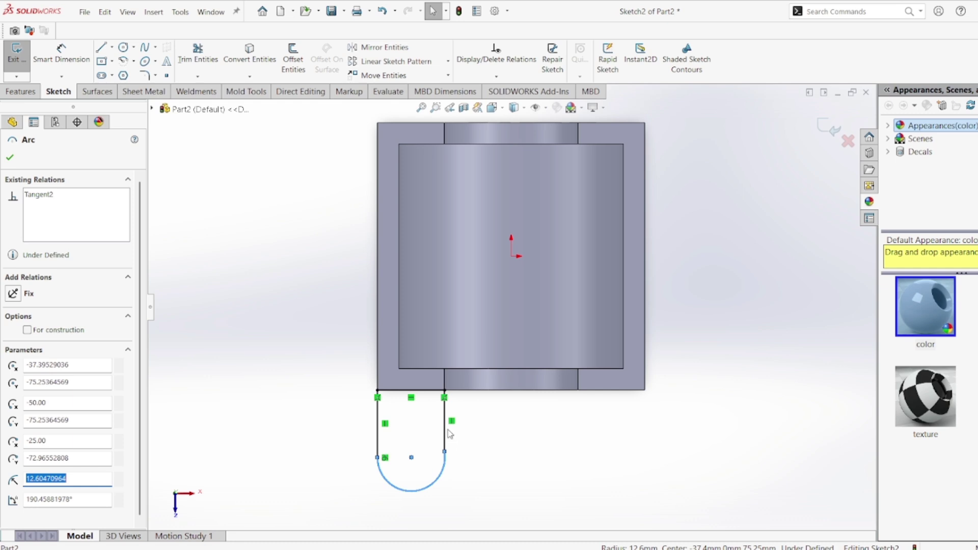
pyautogui.keyDown('ctrl'); pyautogui.click(445, 434); pyautogui.keyUp('ctrl')
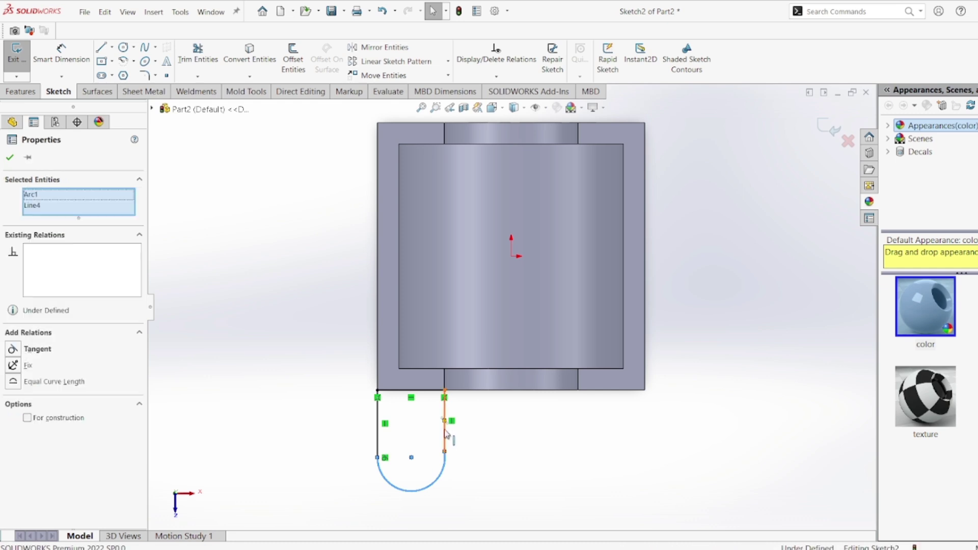
pyautogui.click(12, 349)
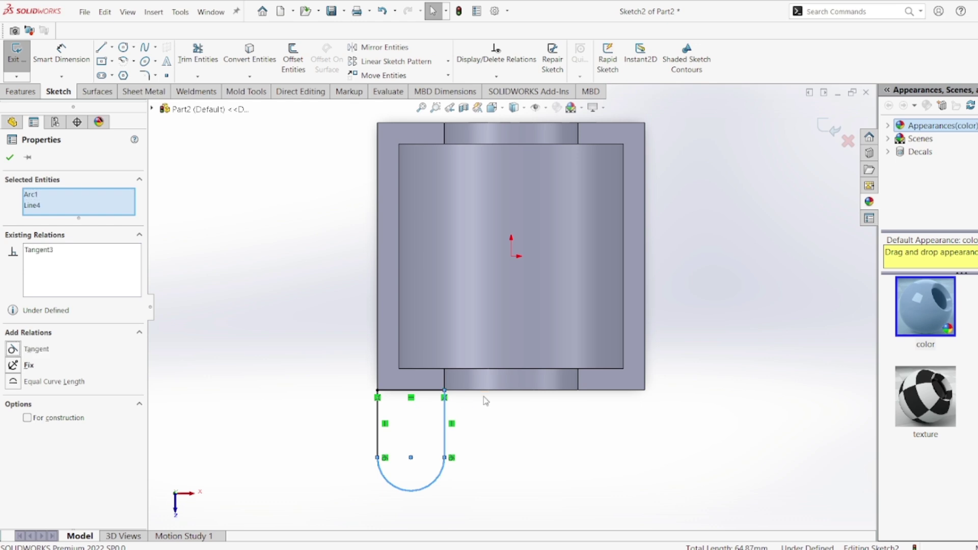
pyautogui.scroll(-3, 532, 483)
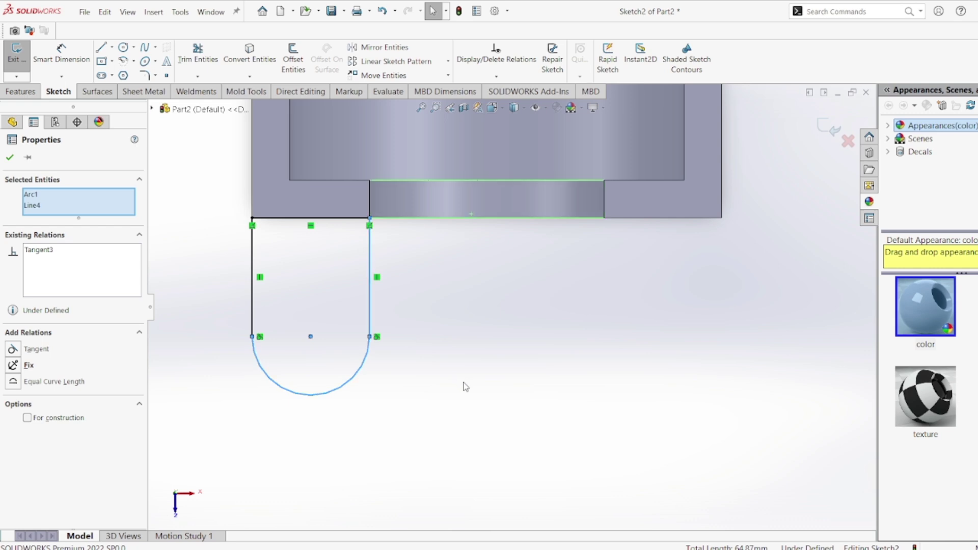
# Sketch a circle with a radius of about 5.9 mm centred on the tab arc's centre point.
pyautogui.press('f')
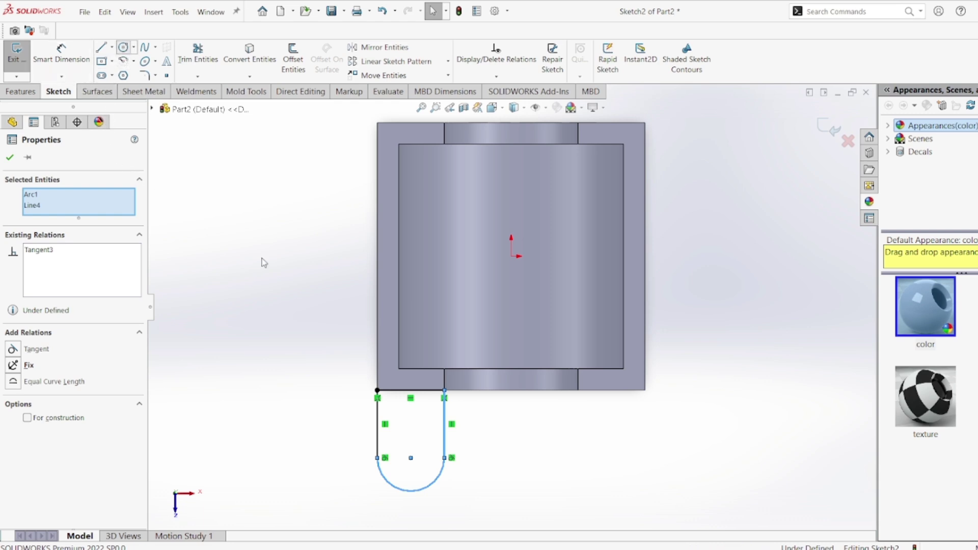
pyautogui.click(411, 458)
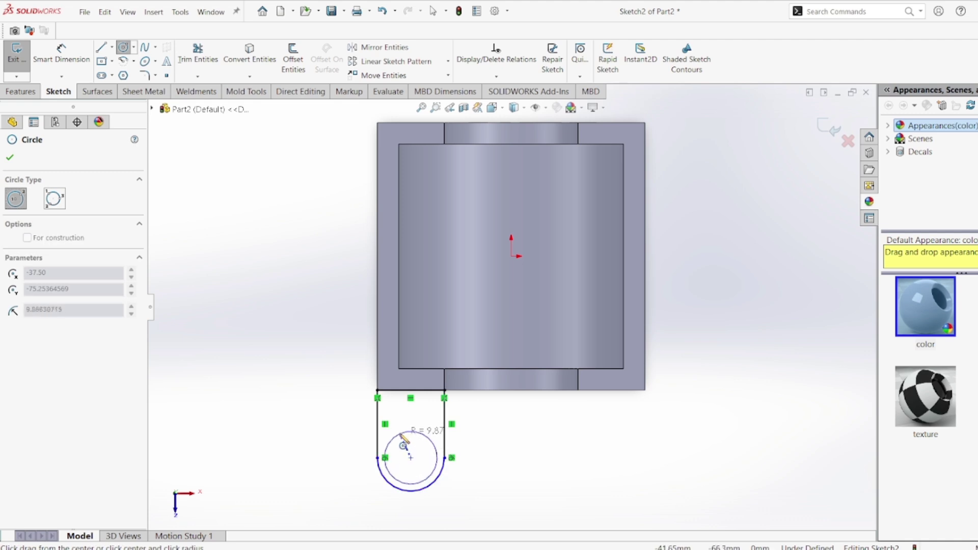
pyautogui.click(401, 442)
pyautogui.rightClick(251, 396)
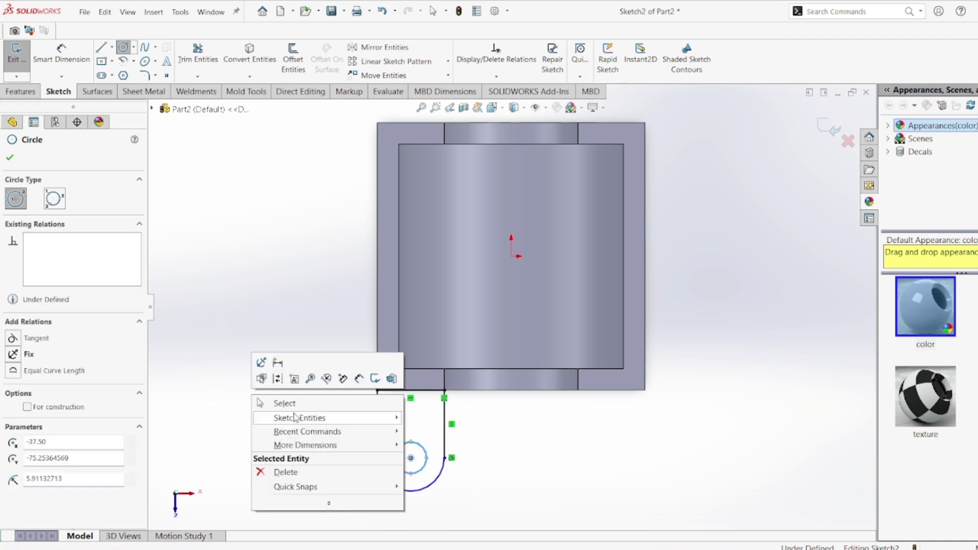
pyautogui.click(284, 403)
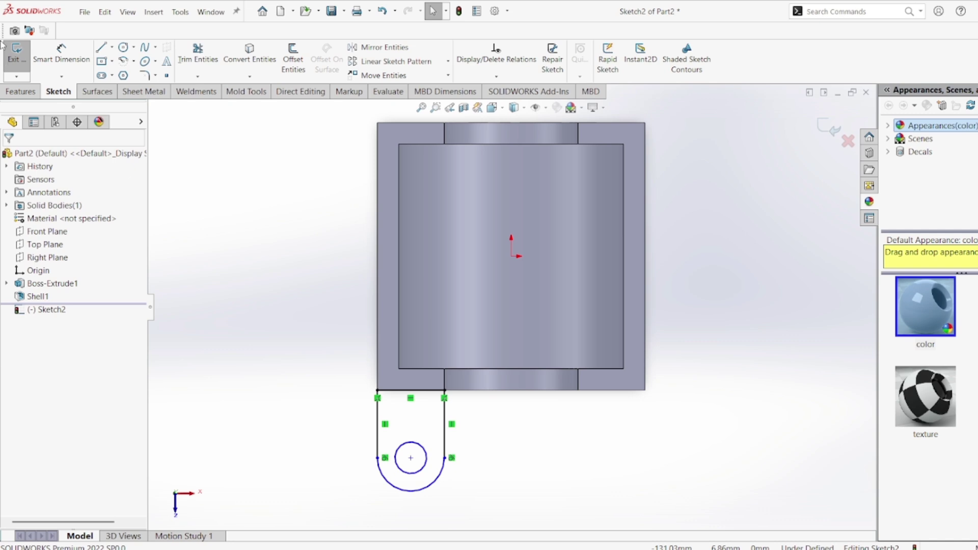
# Dimension the tab's left straight side as 20 mm and switch to the PUMP.jpg reference drawing.
pyautogui.click(61, 53)
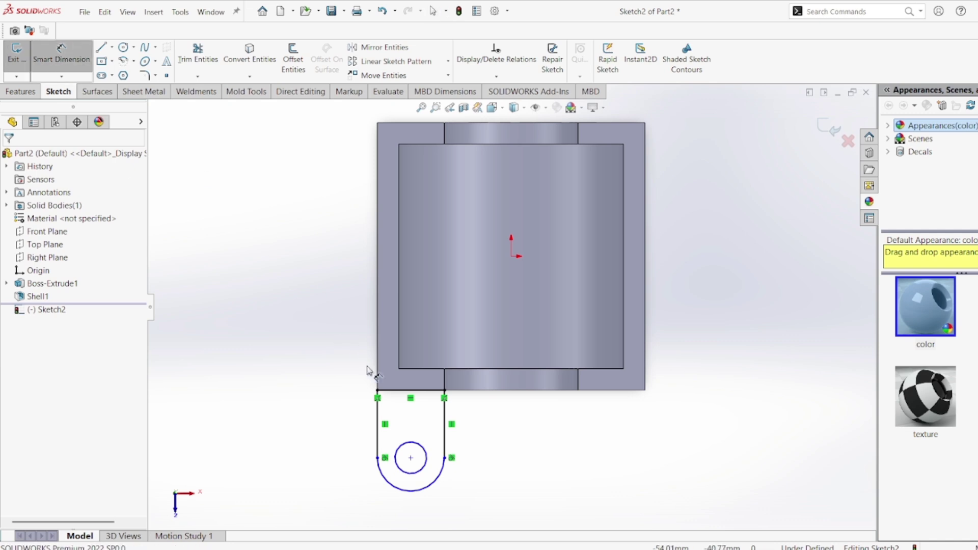
pyautogui.click(378, 391)
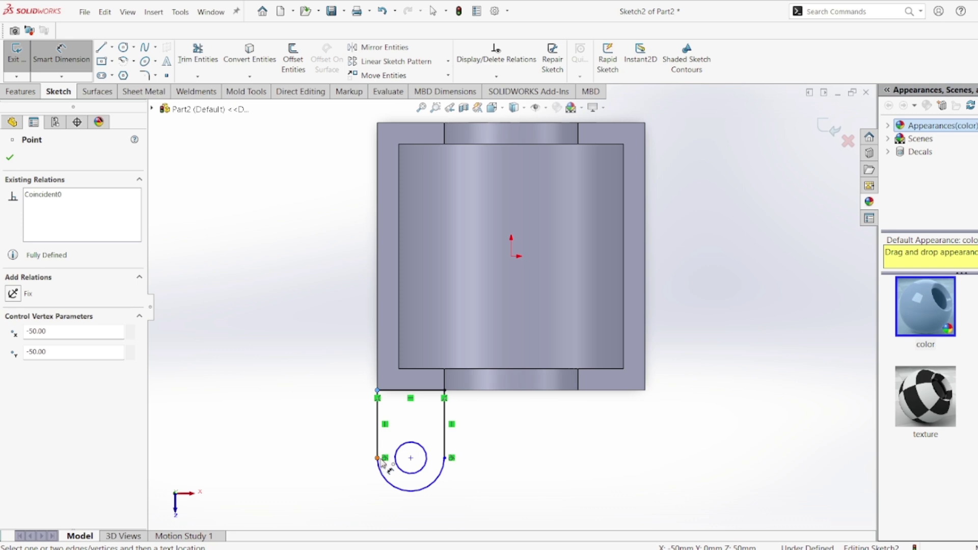
pyautogui.click(378, 457)
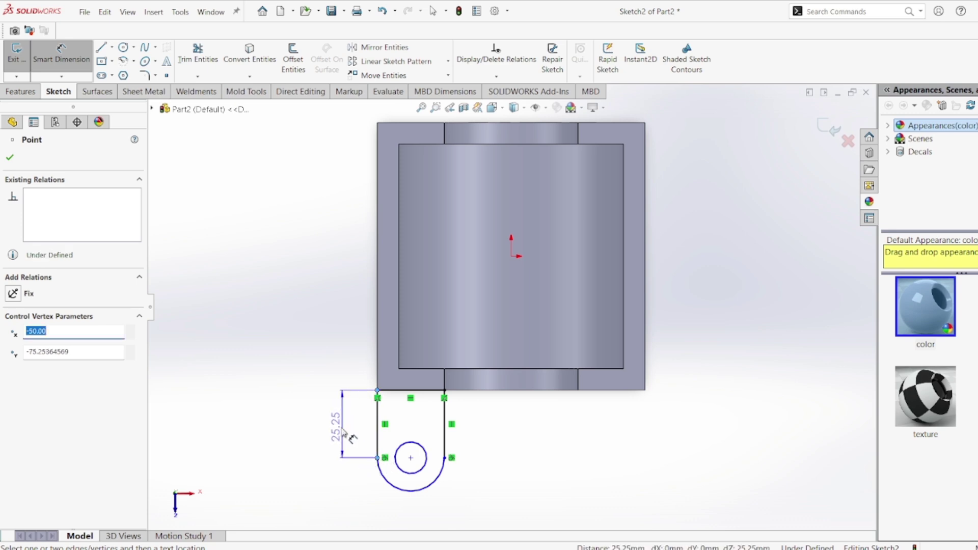
pyautogui.click(350, 438)
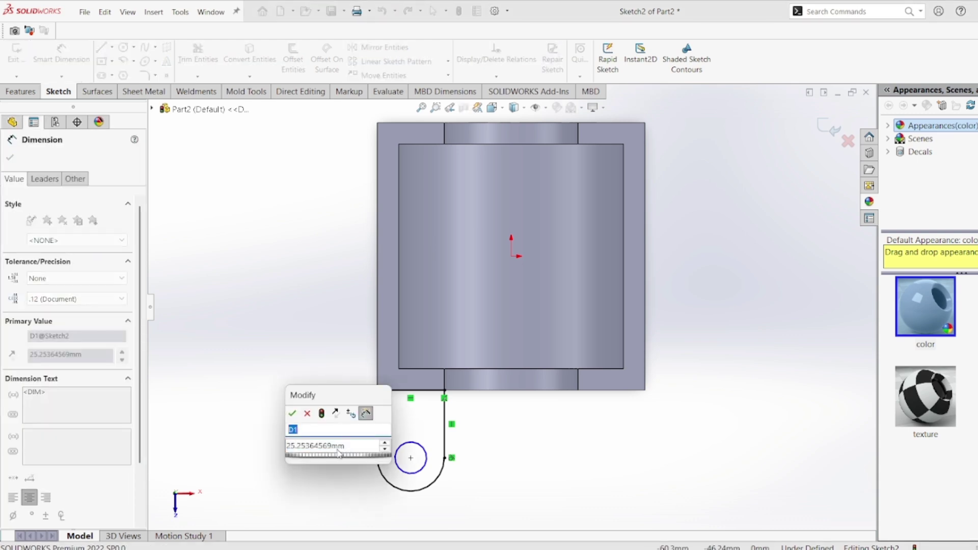
pyautogui.click(334, 448)
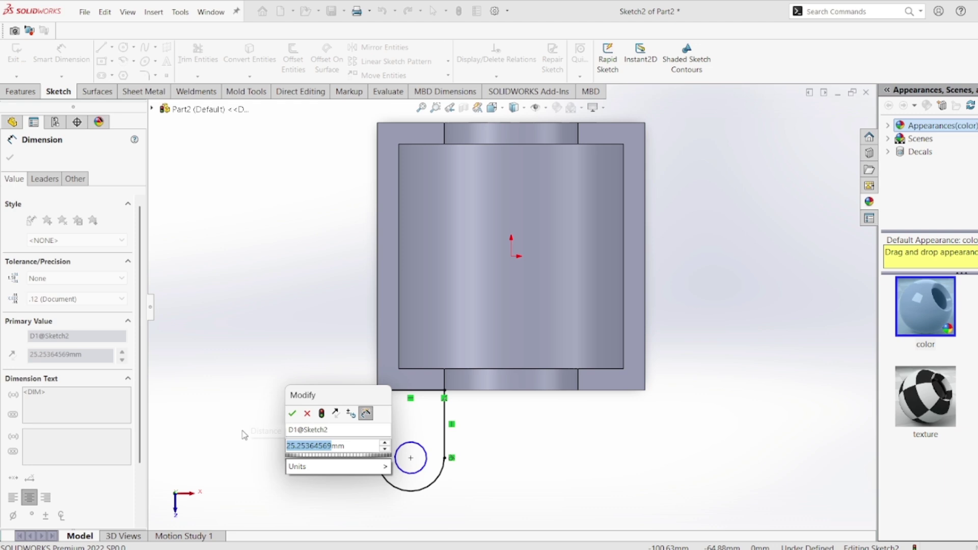
pyautogui.write('20')
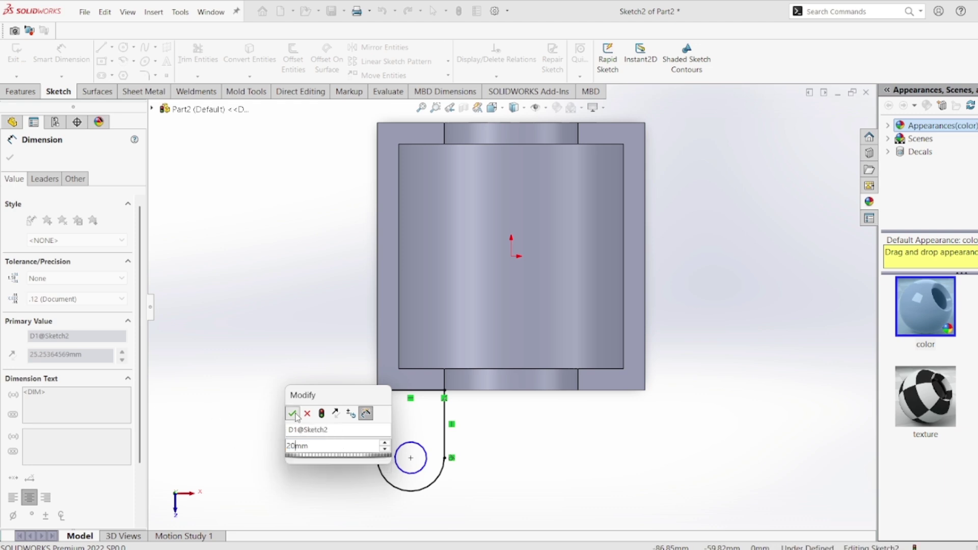
pyautogui.click(293, 414)
pyautogui.hotkey('alt', 'Tab')
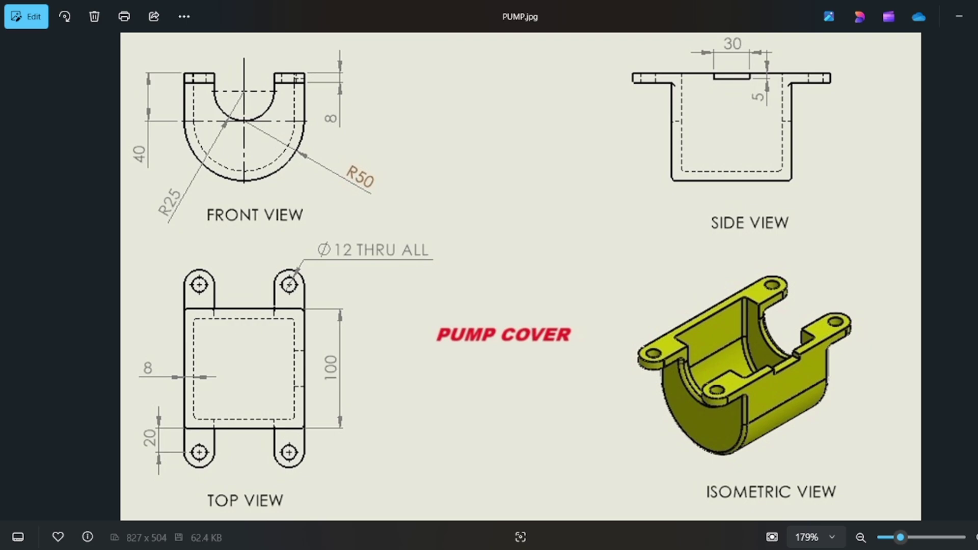
# Return to SOLIDWORKS, dimension the tab circle's diameter as 12 mm and close the sketch.
pyautogui.click(741, 484)
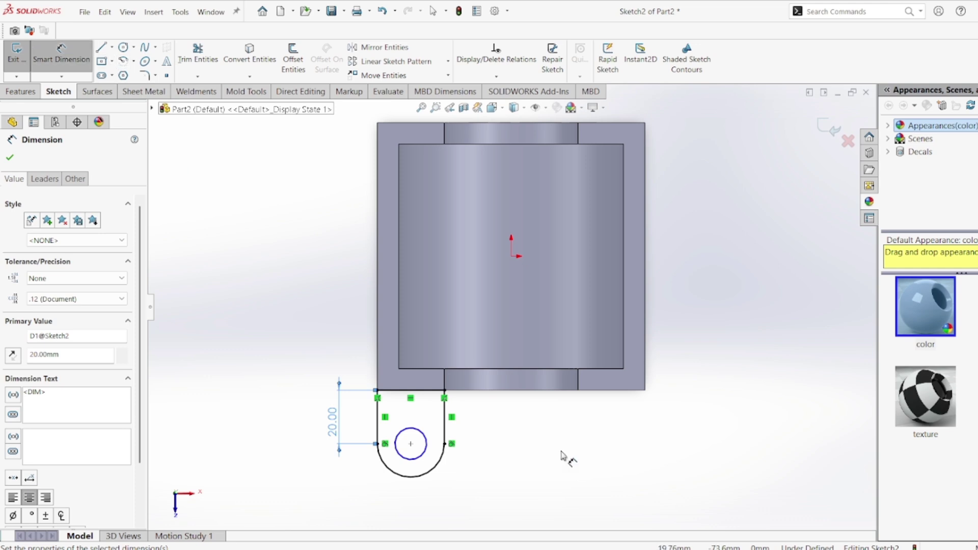
pyautogui.click(424, 441)
pyautogui.click(497, 470)
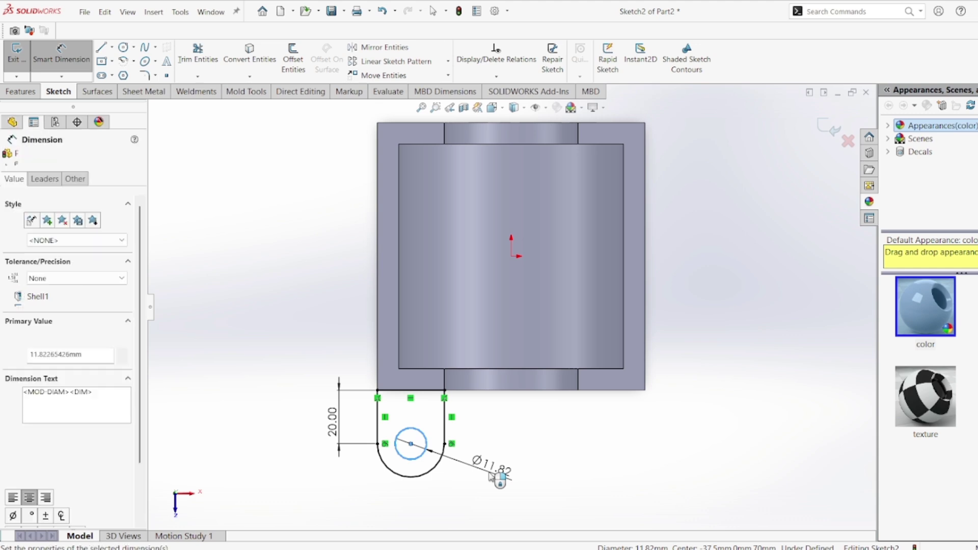
pyautogui.write('12')
pyautogui.press('Return')
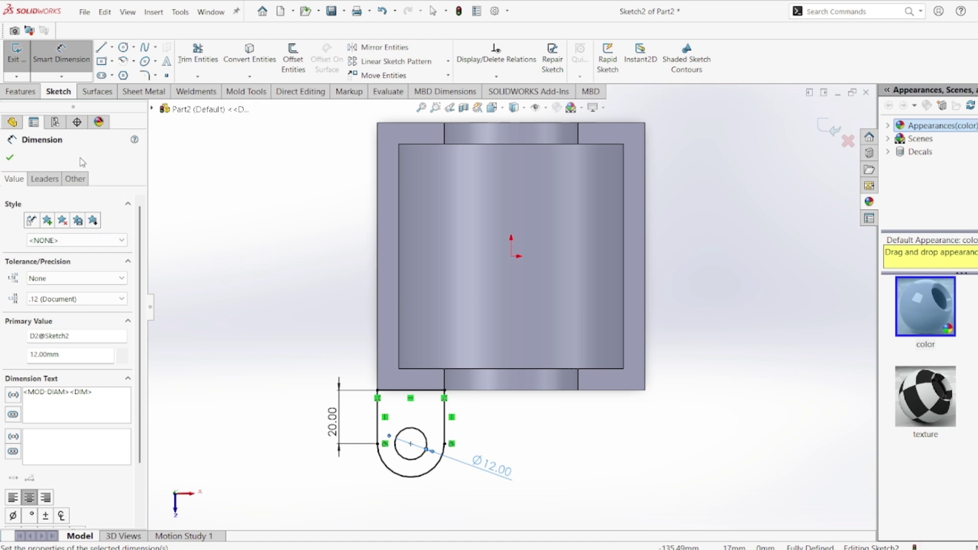
pyautogui.click(10, 158)
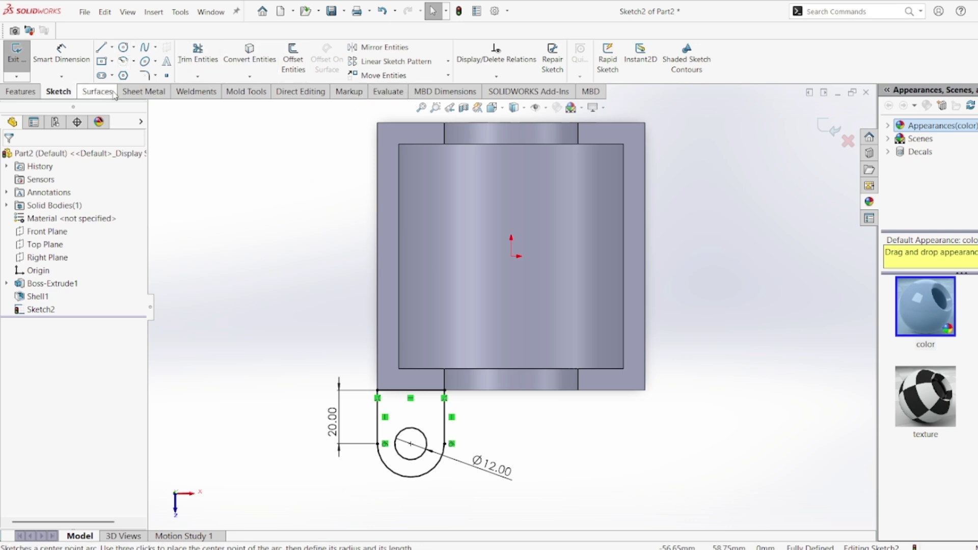
pyautogui.click(824, 126)
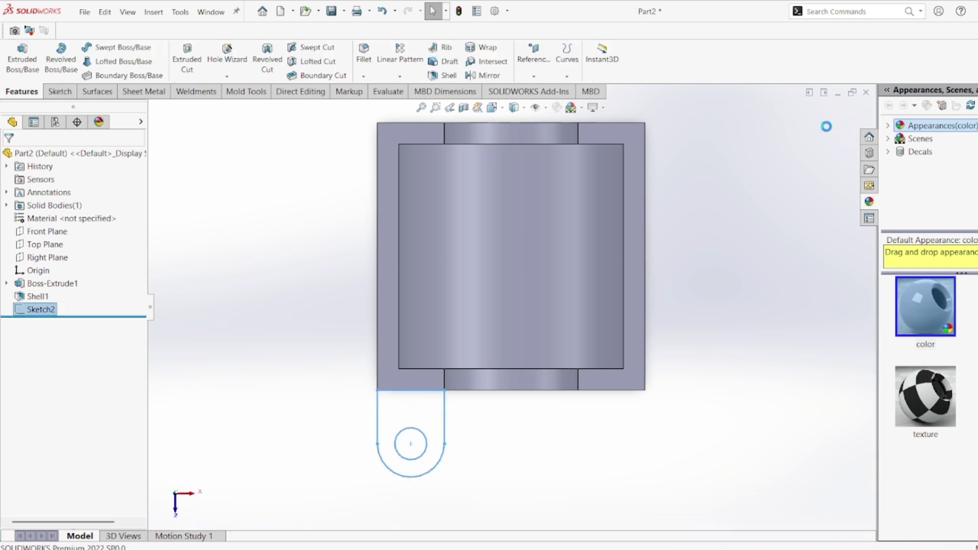
# Extrude the tab profile as a Blind boss 8 mm deep in the reversed direction, checking the thickness against the PUMP.jpg drawing.
pyautogui.click(23, 60)
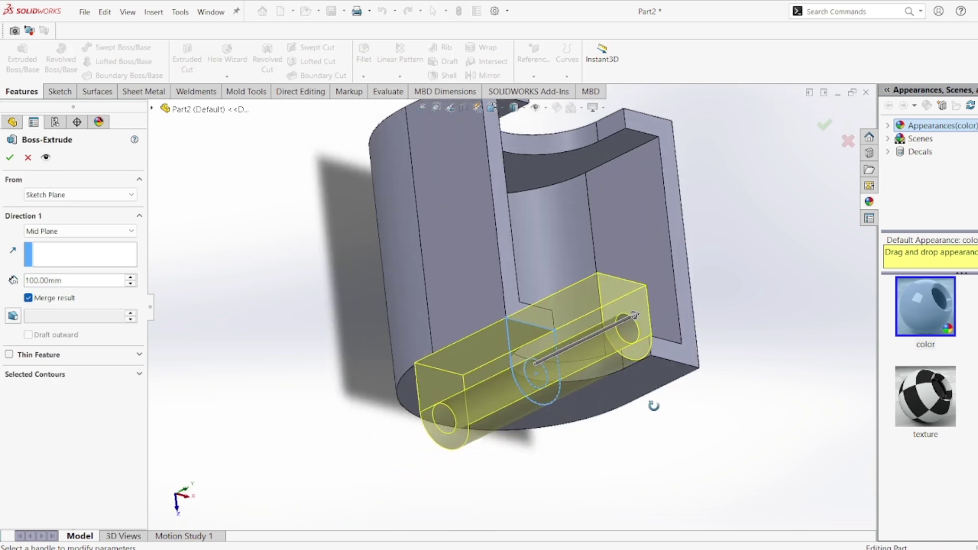
pyautogui.click(121, 232)
pyautogui.click(113, 243)
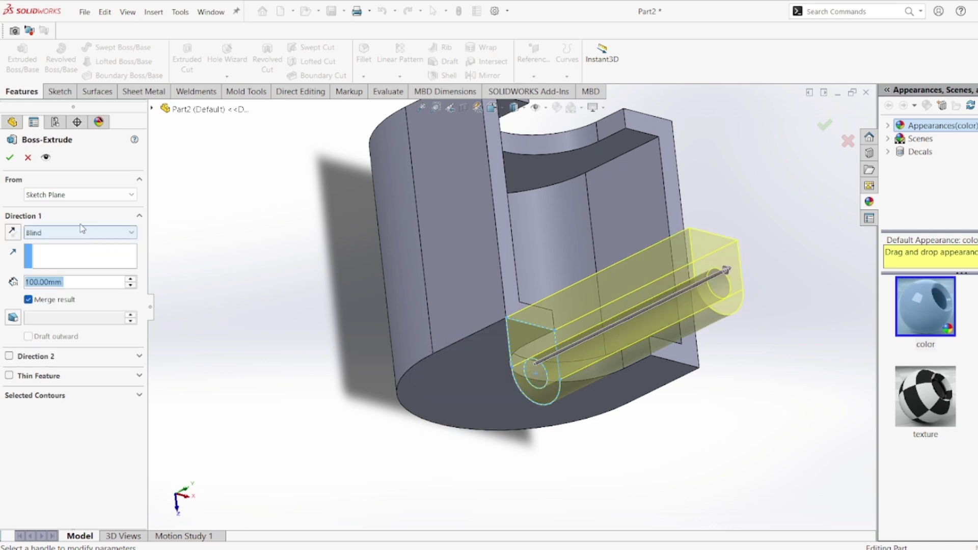
pyautogui.click(13, 233)
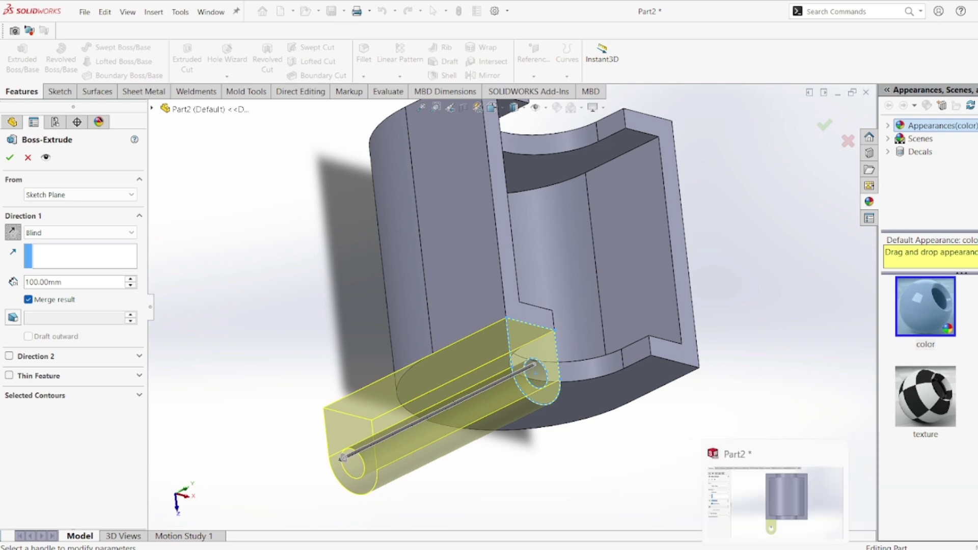
pyautogui.hotkey('alt', 'Tab')
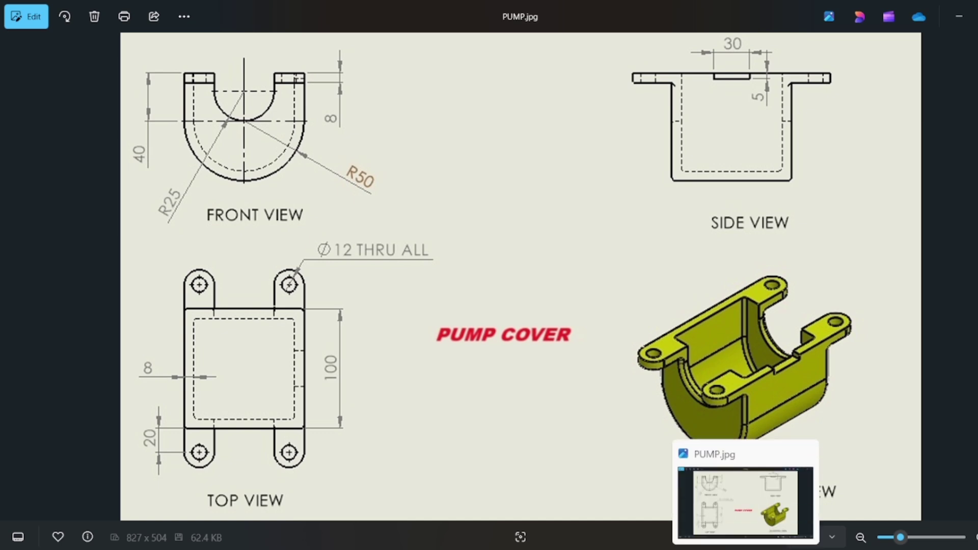
pyautogui.click(745, 546)
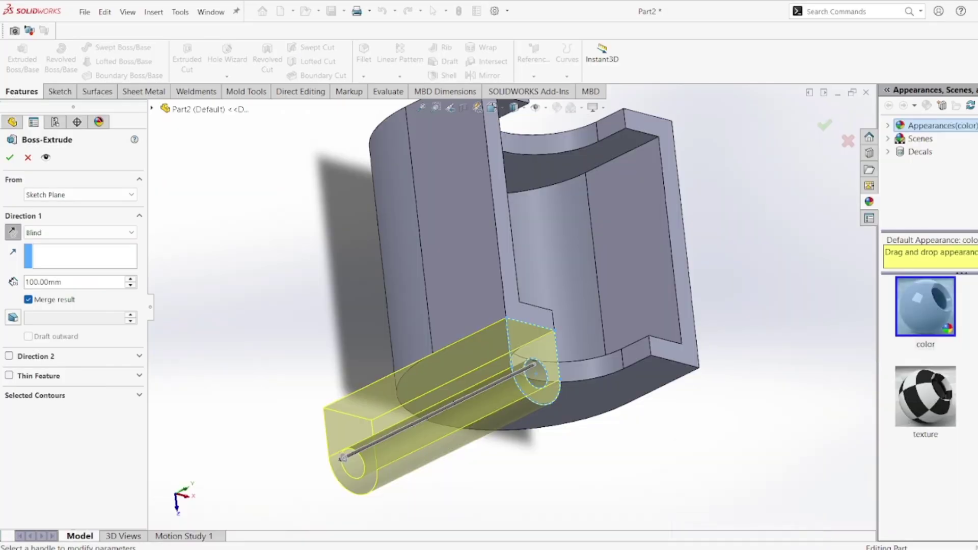
pyautogui.doubleClick(32, 281)
pyautogui.write('8')
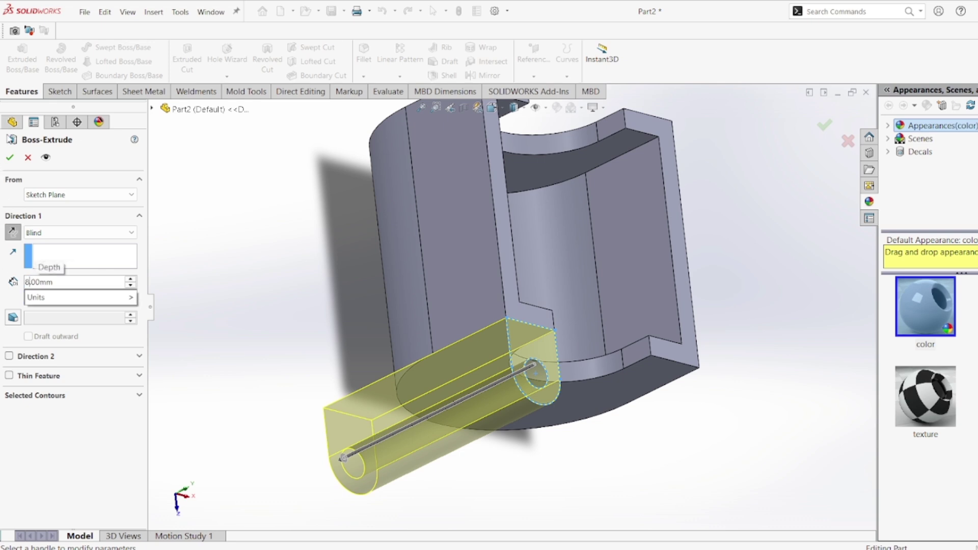
pyautogui.press('Return')
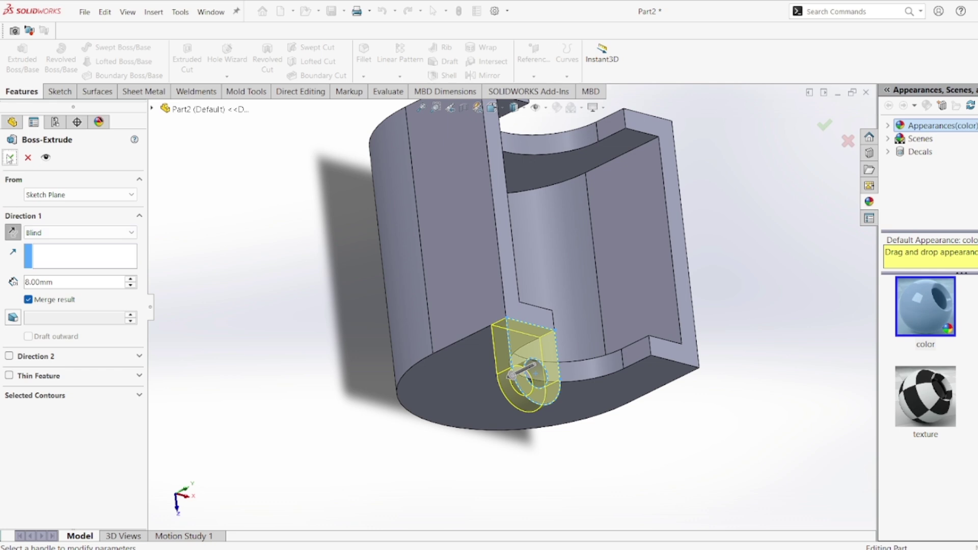
pyautogui.click(9, 158)
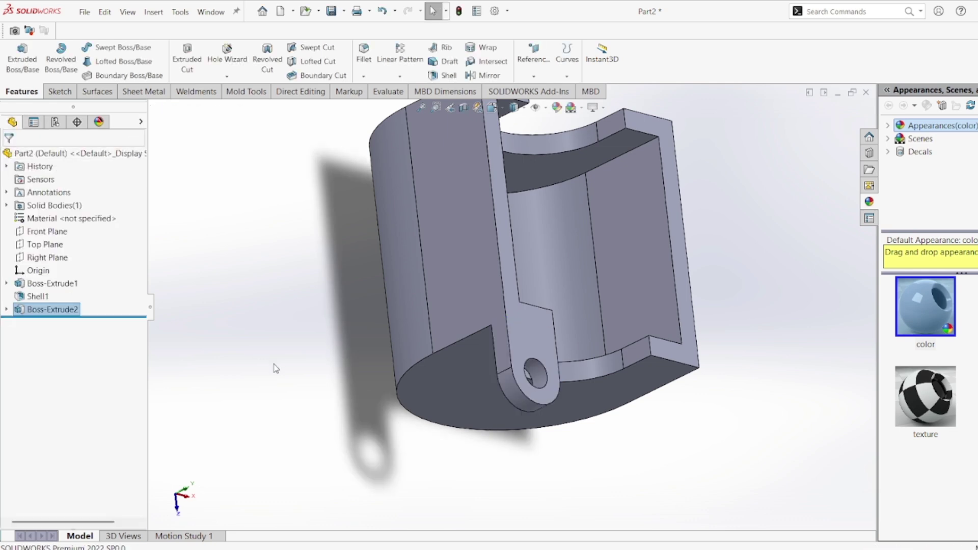
# Mirror the extruded mounting tab about the Right Plane to the opposite side of the body.
pyautogui.moveTo(275, 369); pyautogui.dragTo(258, 344, button='middle')
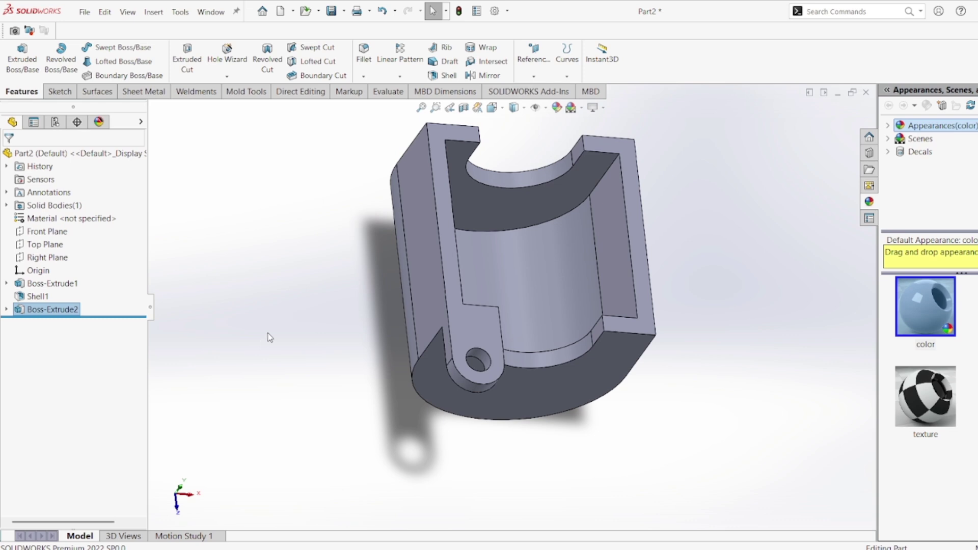
pyautogui.moveTo(300, 326); pyautogui.dragTo(718, 461, button='middle')
pyautogui.press('z')
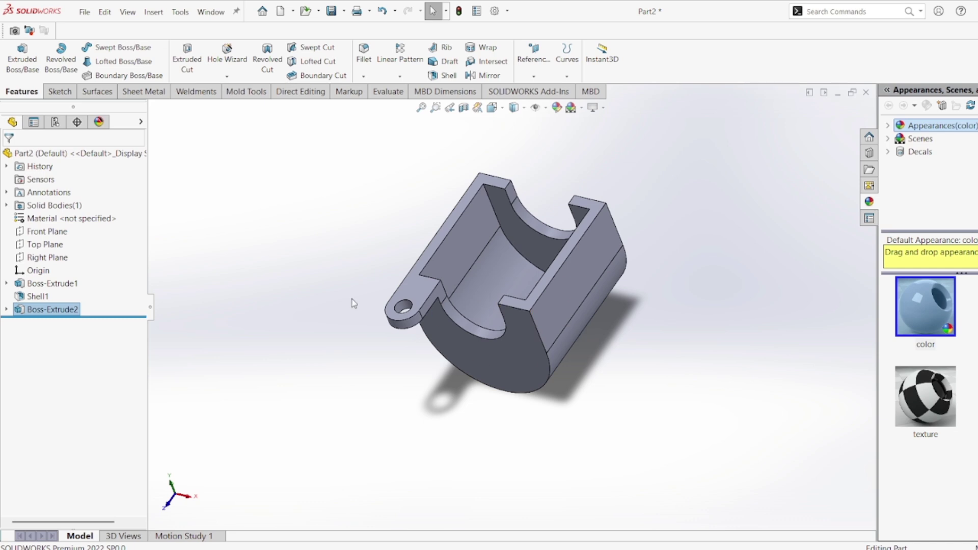
pyautogui.click(476, 76)
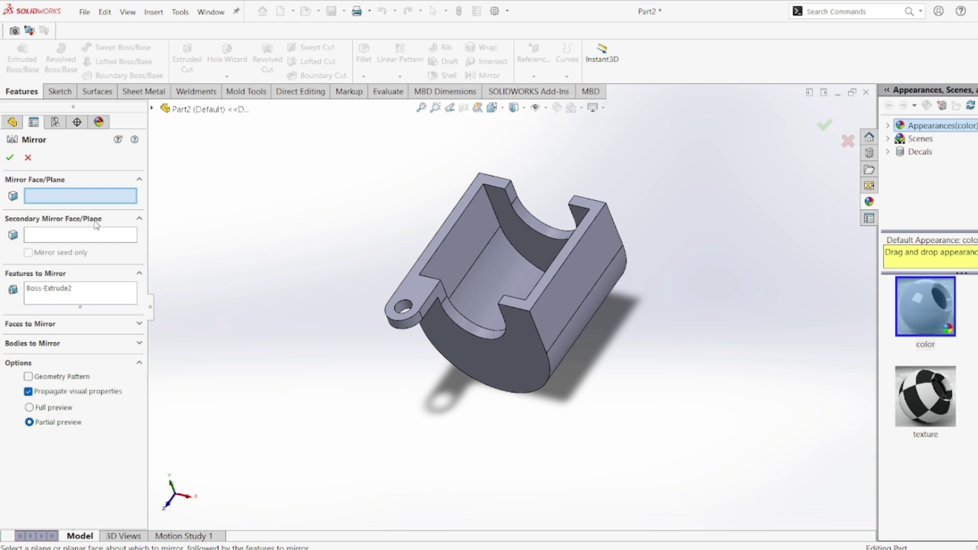
pyautogui.click(158, 107)
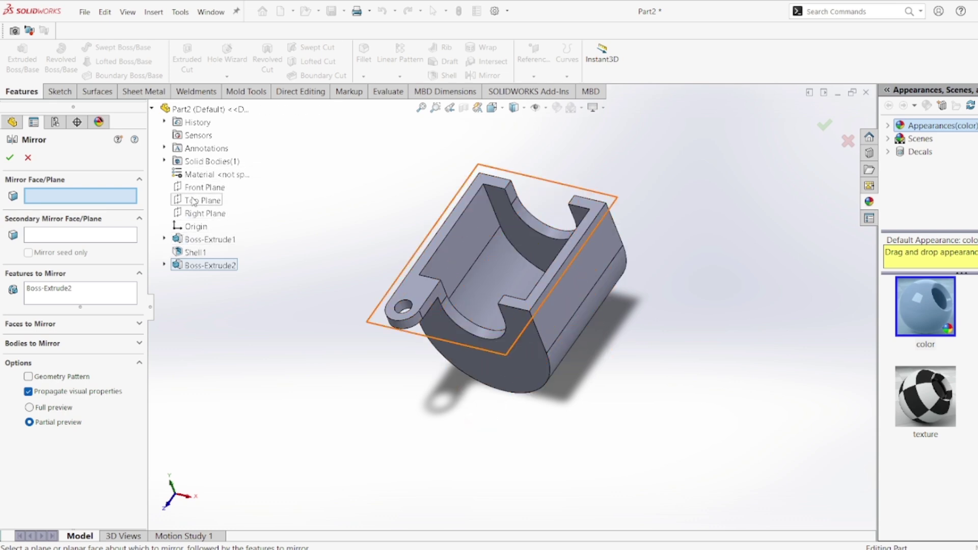
pyautogui.click(193, 214)
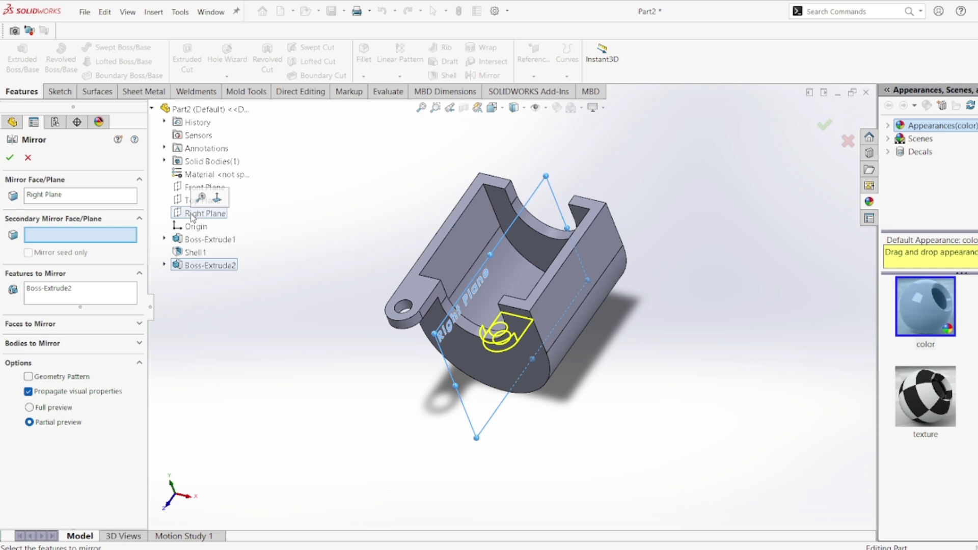
pyautogui.click(64, 291)
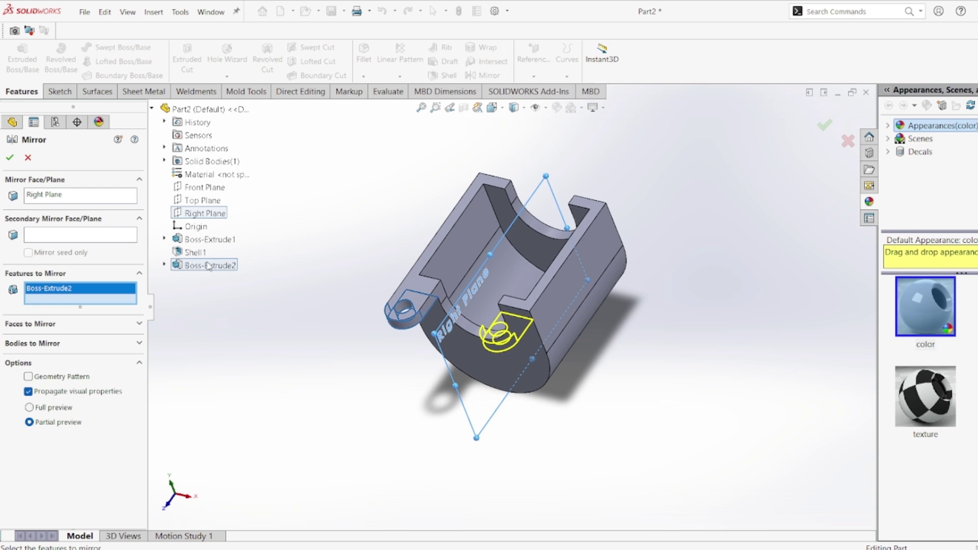
pyautogui.click(210, 266)
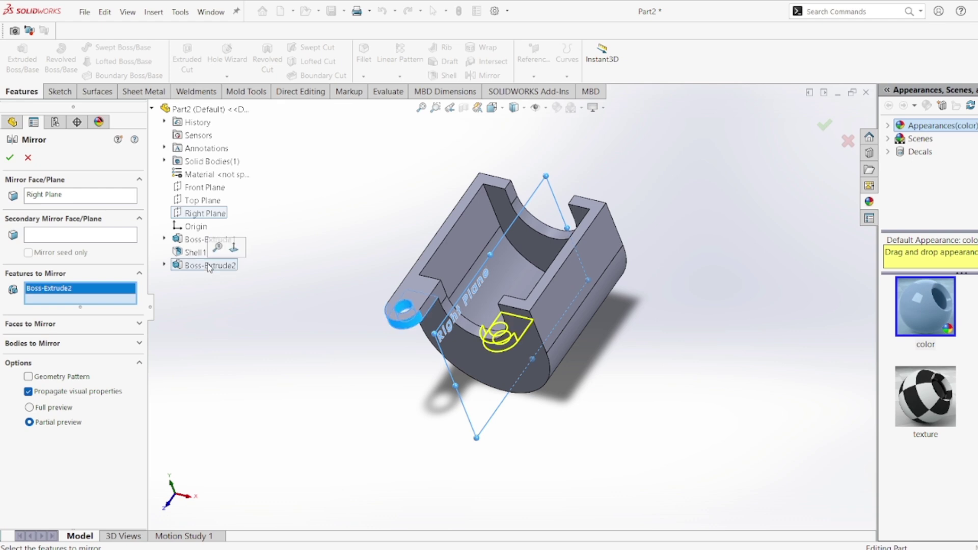
pyautogui.click(10, 159)
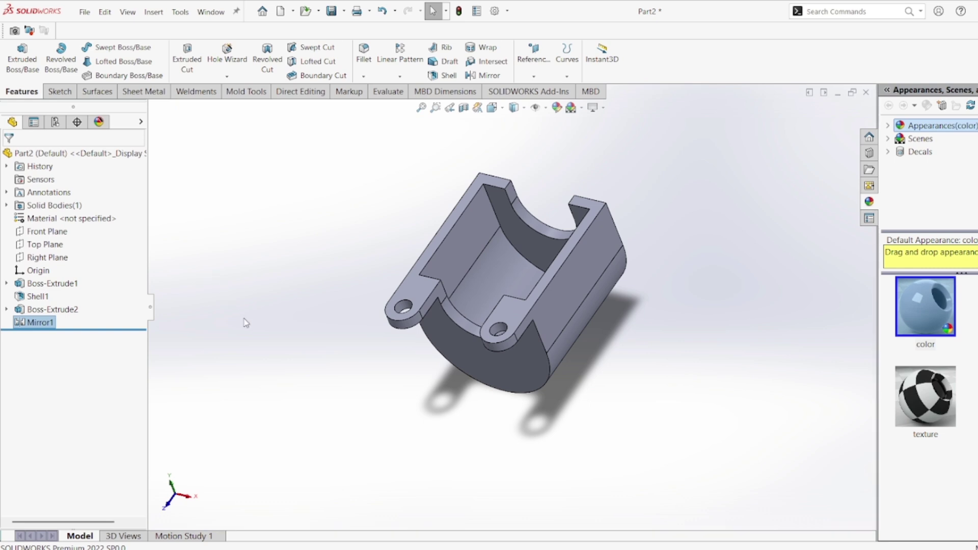
# Mirror the mirrored tab feature about the Front Plane to add tabs at the other end of the body.
pyautogui.moveTo(246, 322); pyautogui.dragTo(304, 328, button='middle')
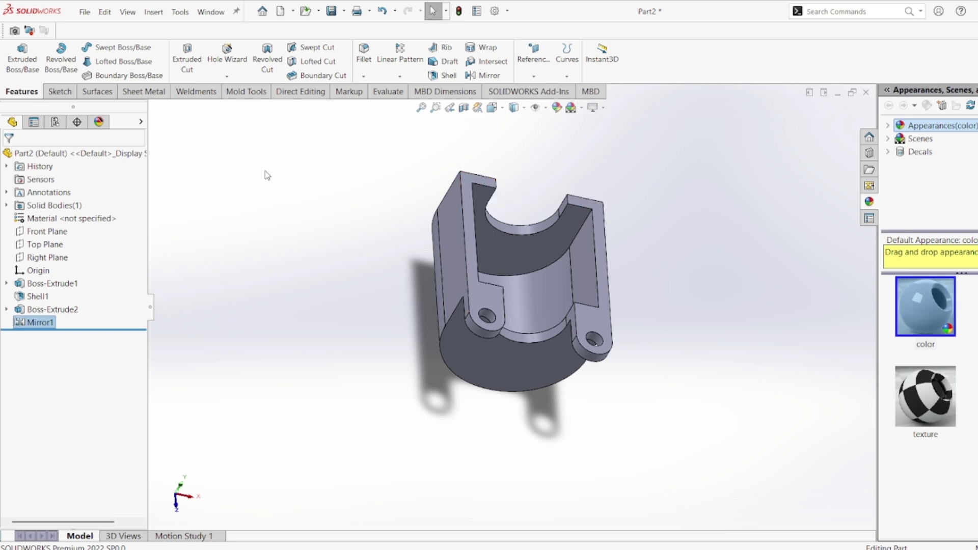
pyautogui.click(484, 75)
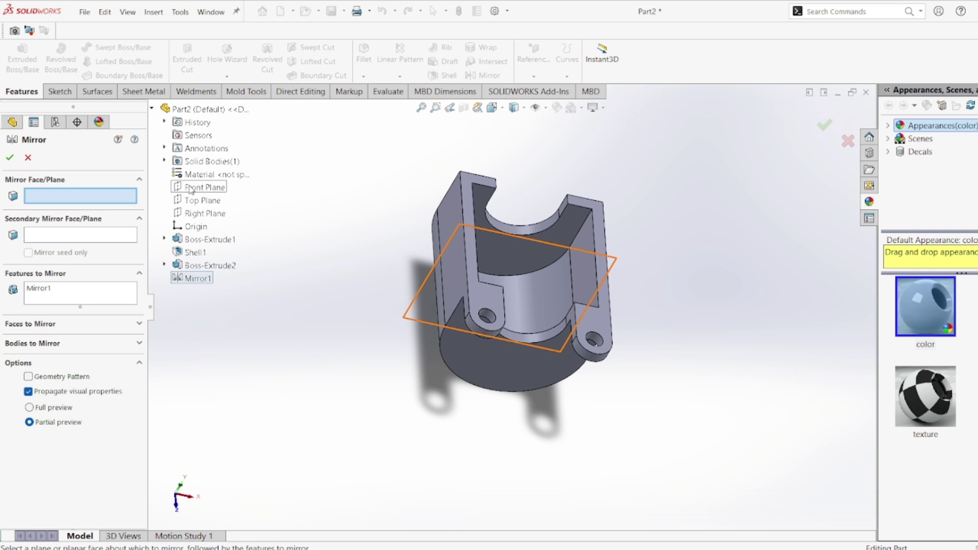
pyautogui.click(191, 189)
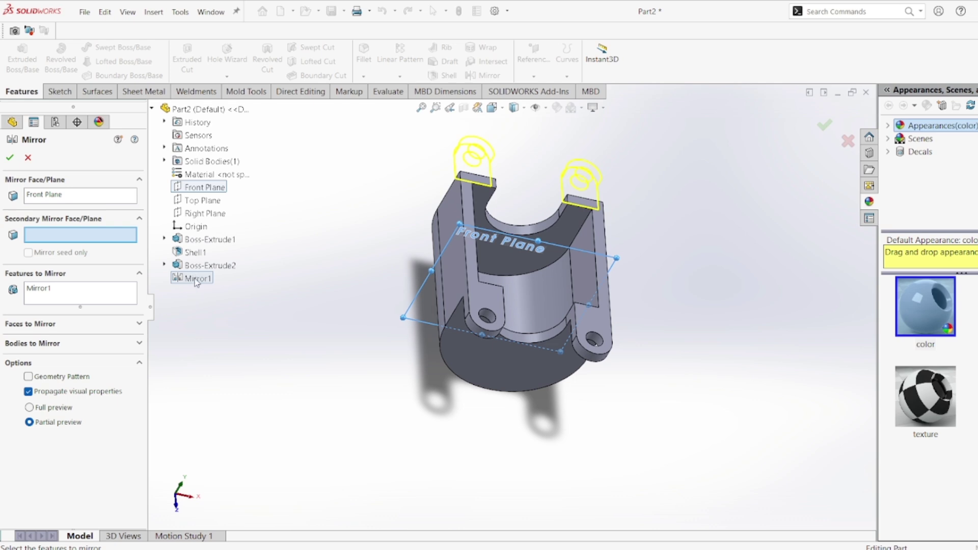
pyautogui.click(82, 303)
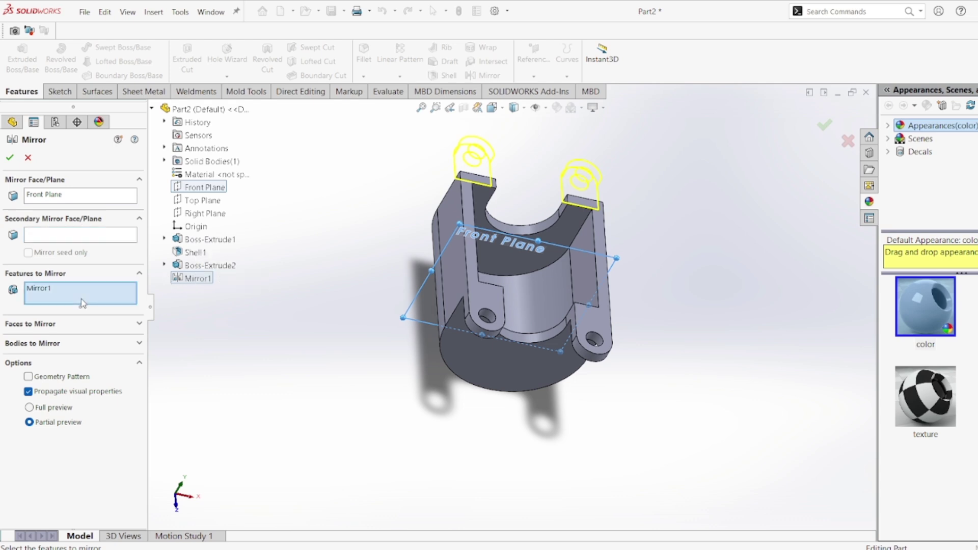
pyautogui.click(199, 280)
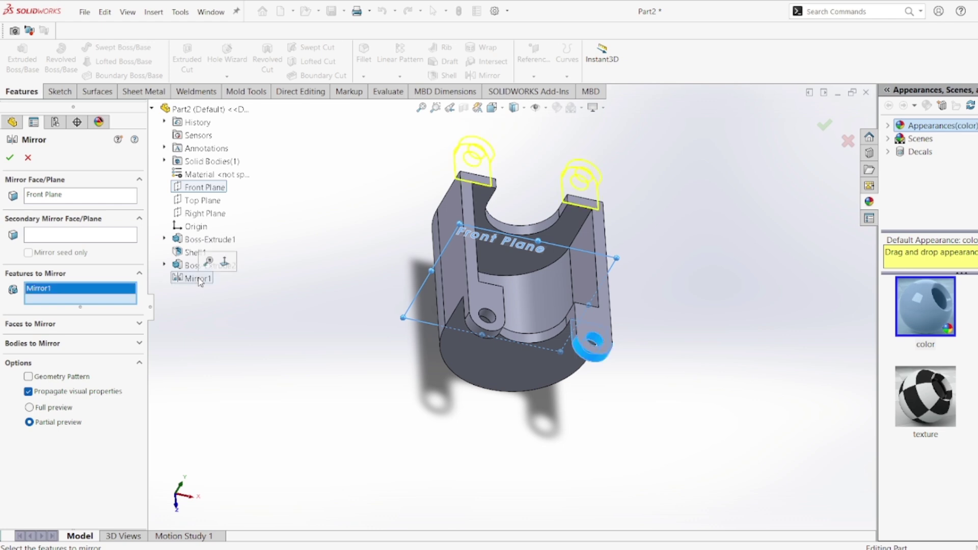
pyautogui.click(10, 158)
# Start a sketch on the body's flat outer side face and draw a center rectangle about 52 by 16 mm, centred on the origin.
pyautogui.moveTo(343, 299); pyautogui.dragTo(330, 332, button='middle')
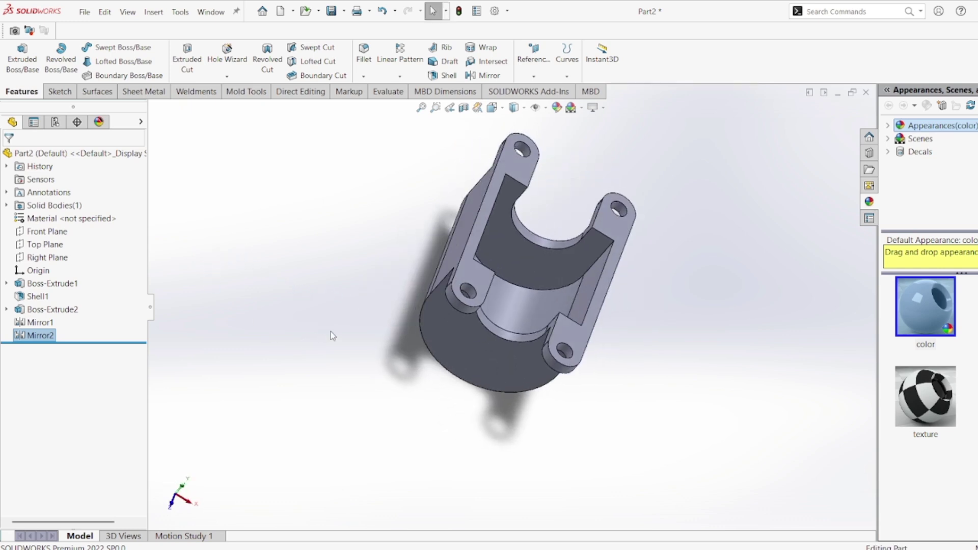
pyautogui.moveTo(754, 308); pyautogui.dragTo(760, 356, button='middle')
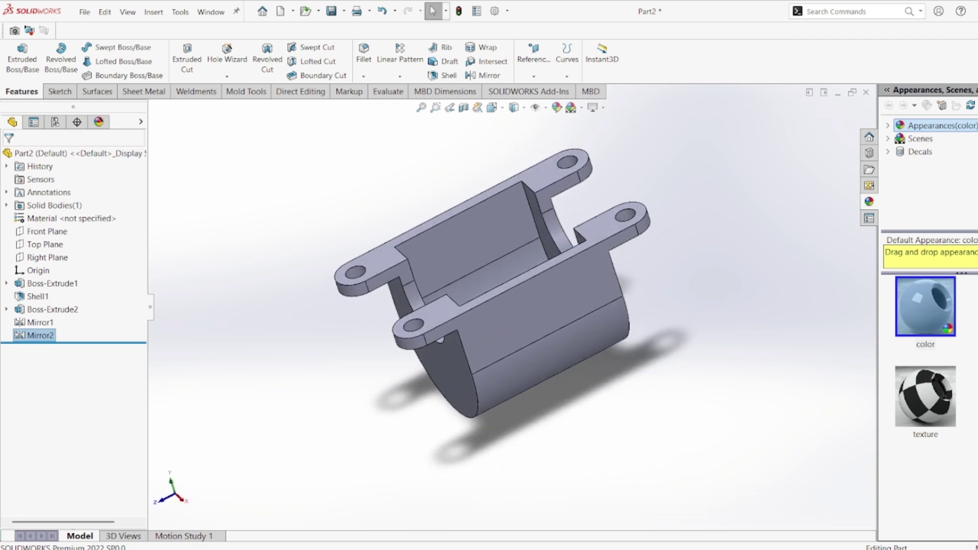
pyautogui.click(745, 507)
pyautogui.click(59, 92)
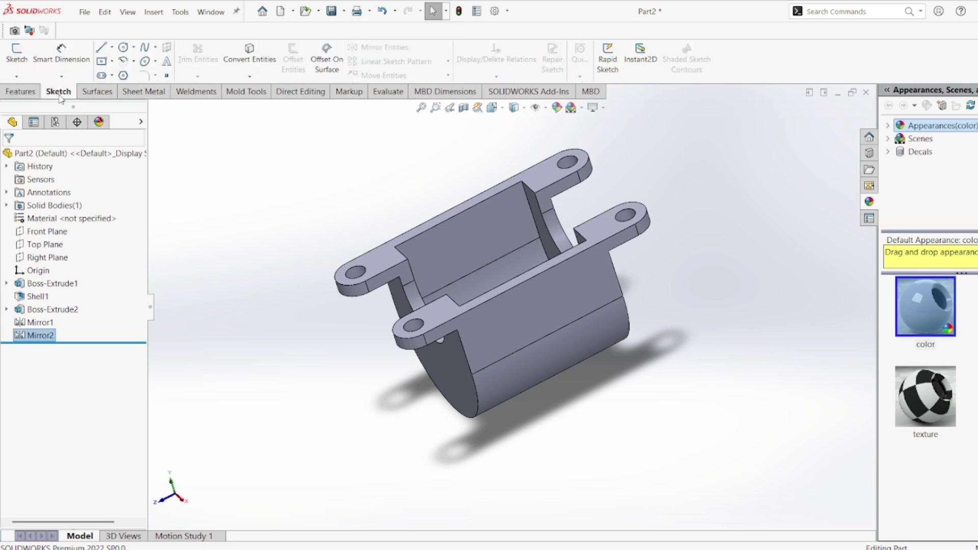
pyautogui.click(521, 317)
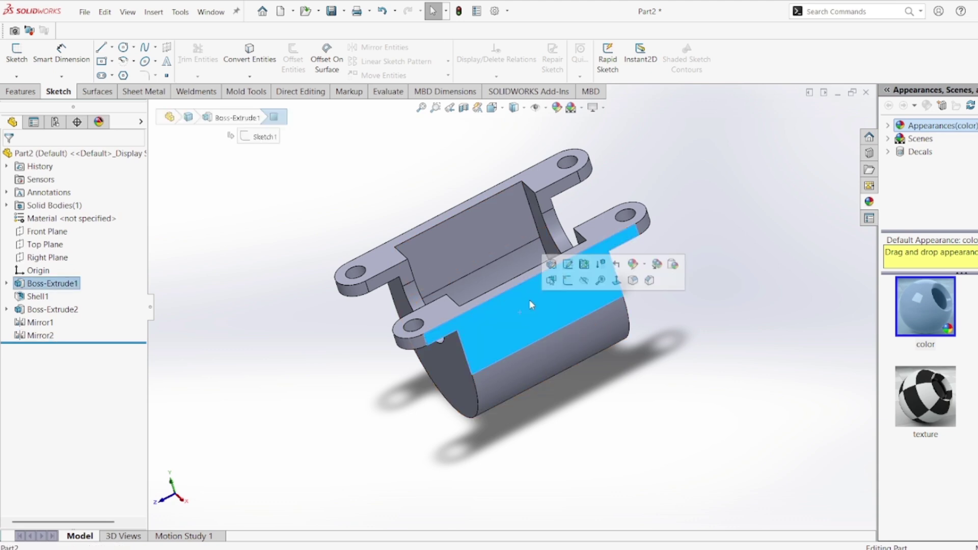
pyautogui.click(568, 281)
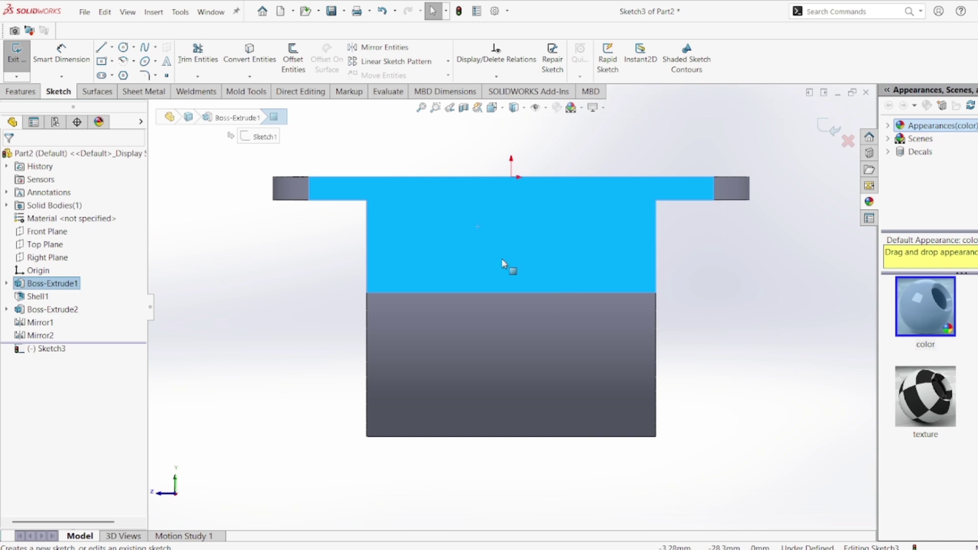
pyautogui.click(102, 61)
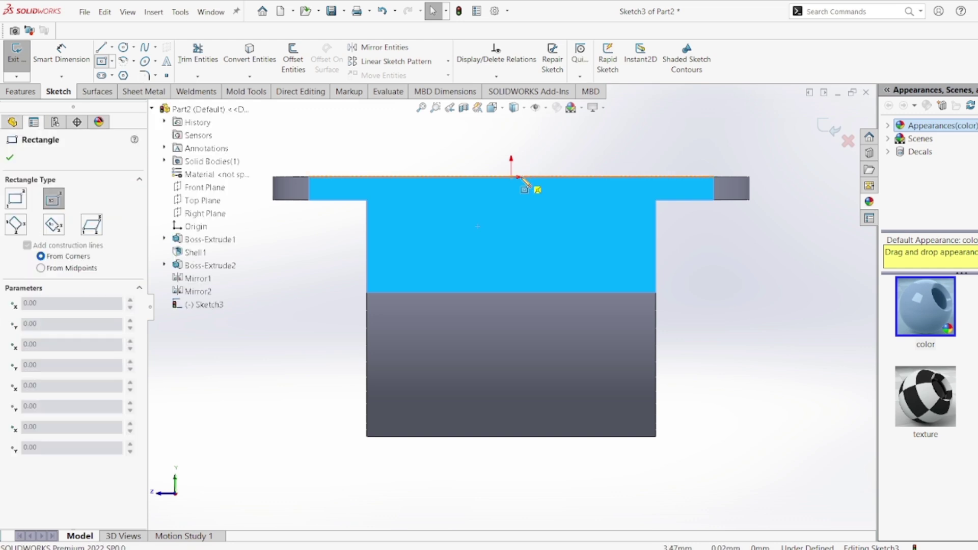
pyautogui.click(512, 177)
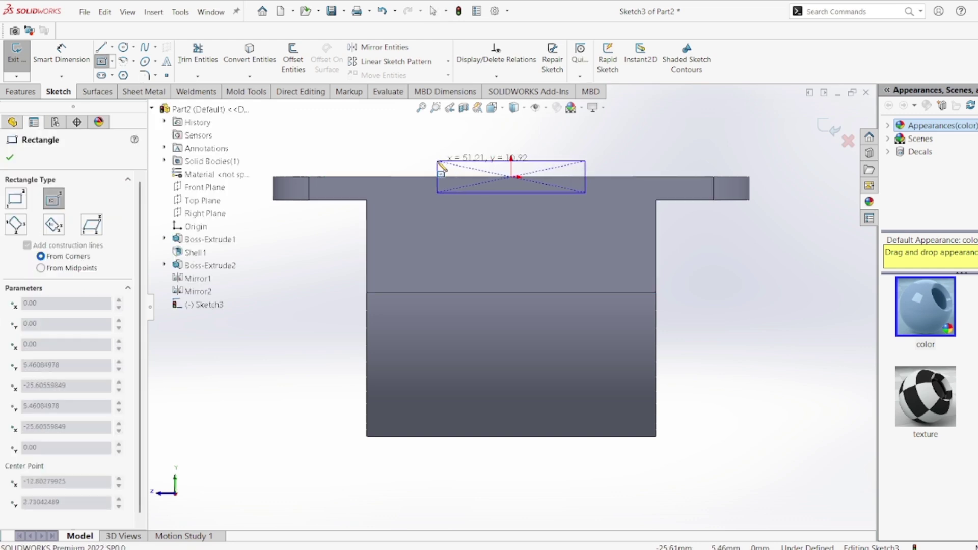
pyautogui.click(436, 153)
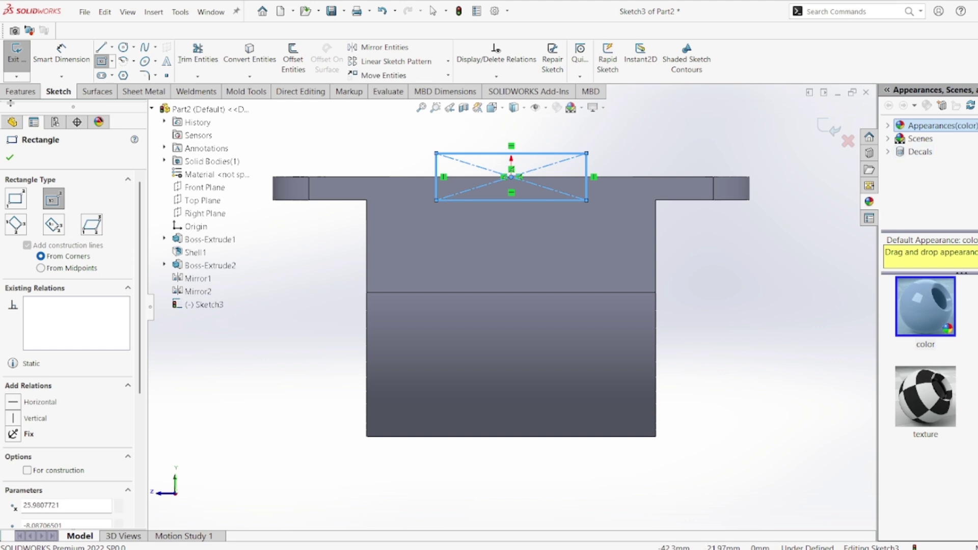
# Dimension the notch rectangle's width as 30 mm, checking the side view in the PUMP.jpg drawing.
pyautogui.click(61, 50)
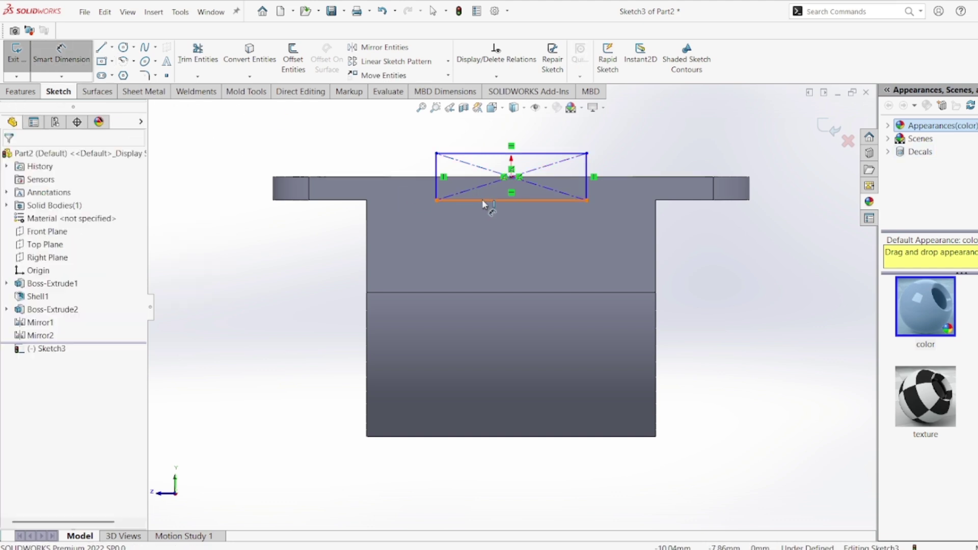
pyautogui.hotkey('alt', 'Tab')
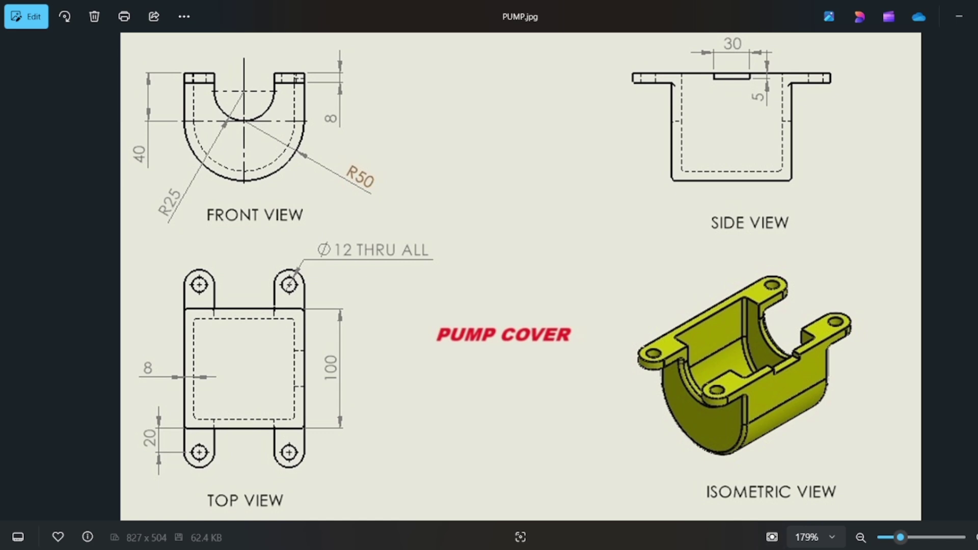
pyautogui.hotkey('alt', 'Tab')
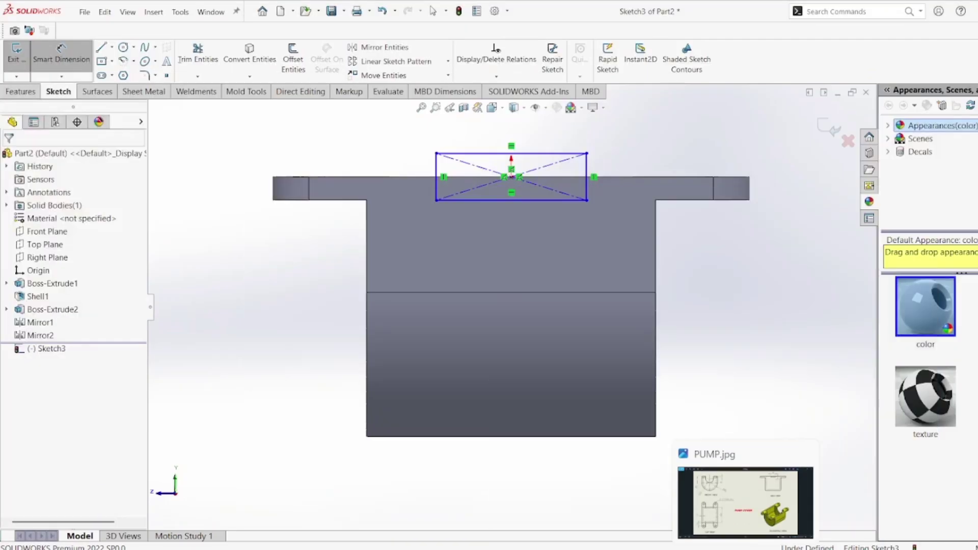
pyautogui.click(499, 200)
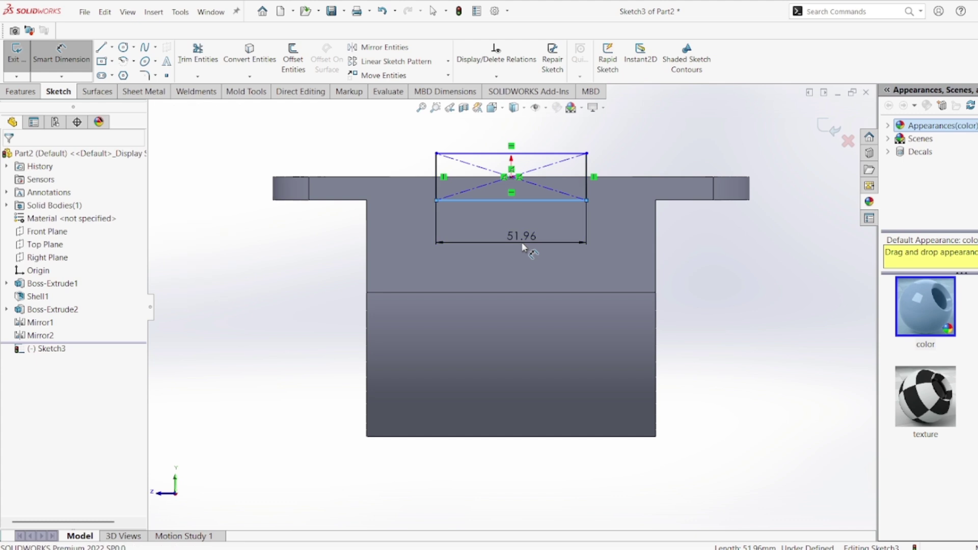
pyautogui.click(523, 247)
pyautogui.write('30')
pyautogui.press('Return')
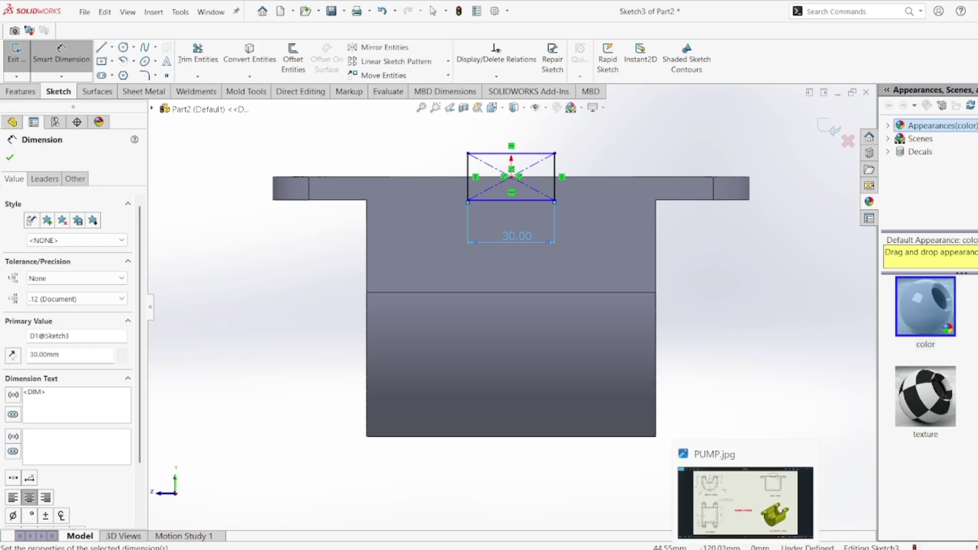
# Dimension the notch rectangle's height as 10 mm, checking the PUMP.jpg drawing, and exit the sketch.
pyautogui.click(741, 504)
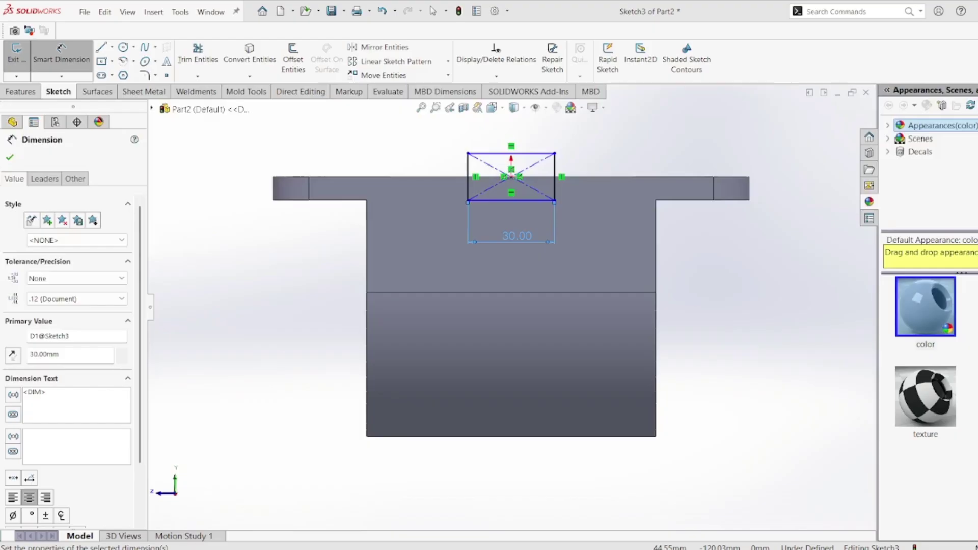
pyautogui.click(748, 548)
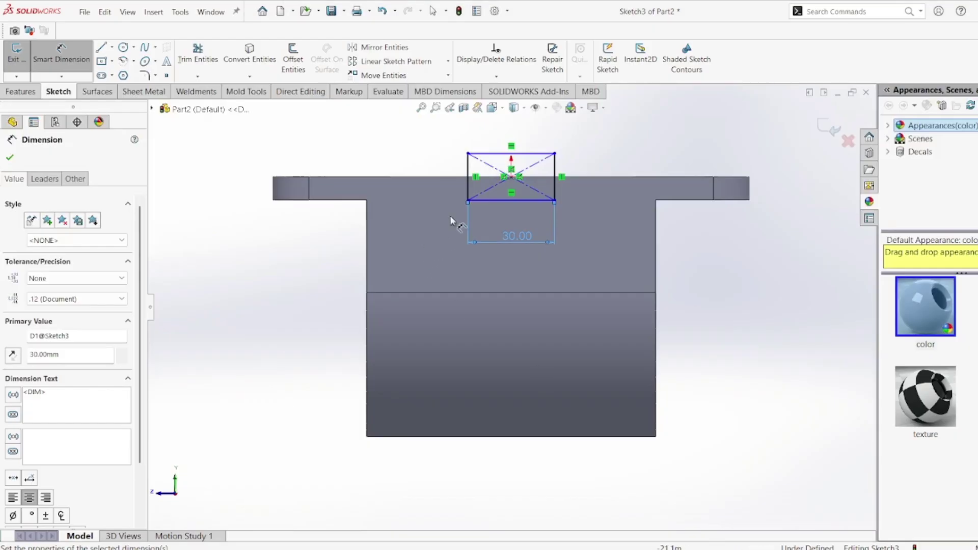
pyautogui.click(468, 176)
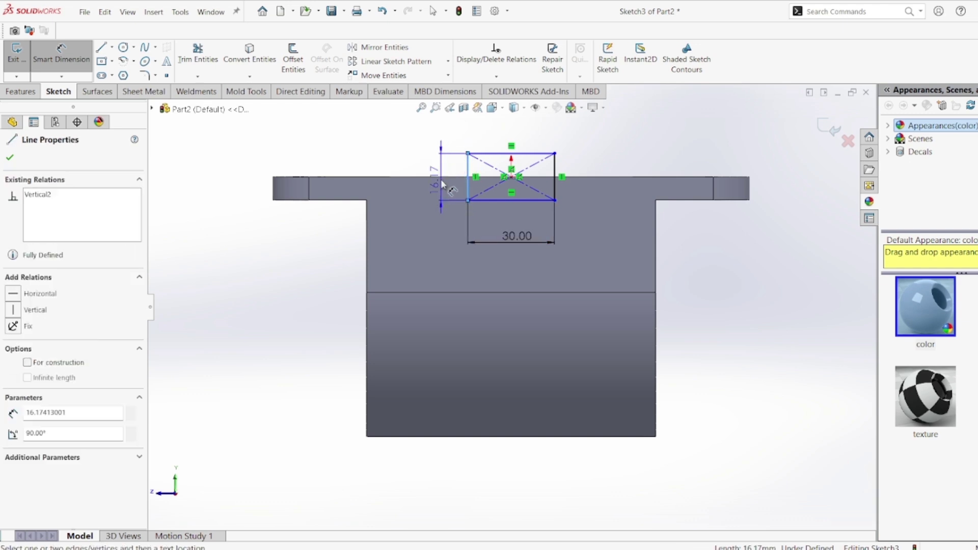
pyautogui.click(423, 168)
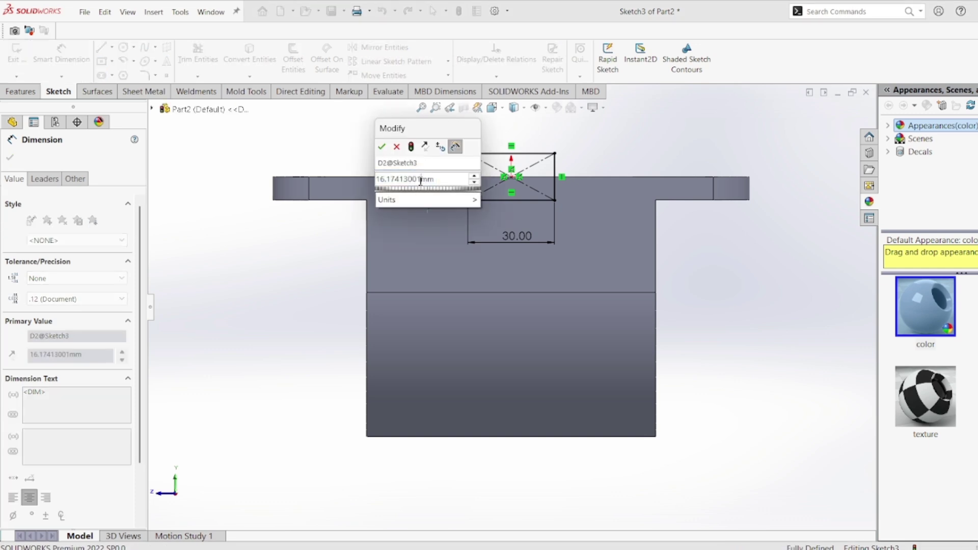
pyautogui.write('10')
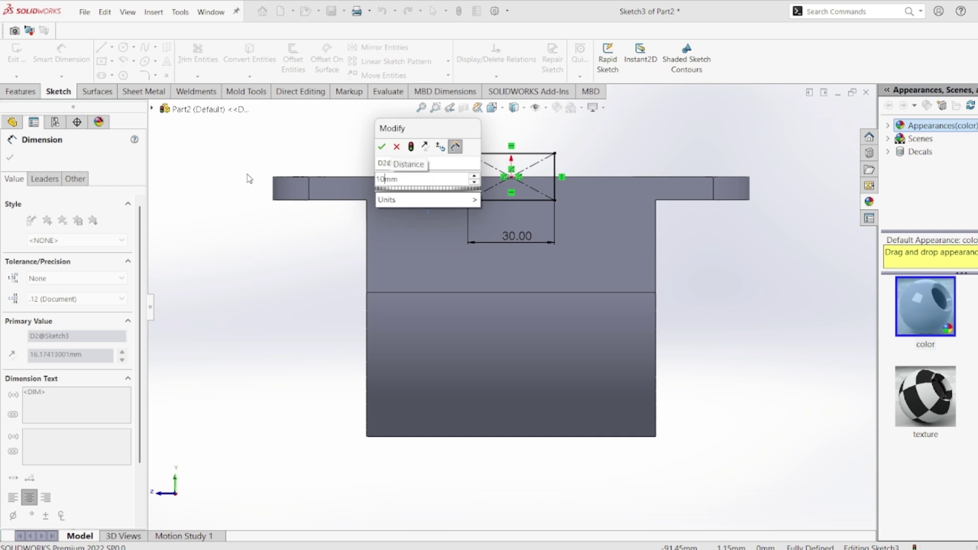
pyautogui.press('Return')
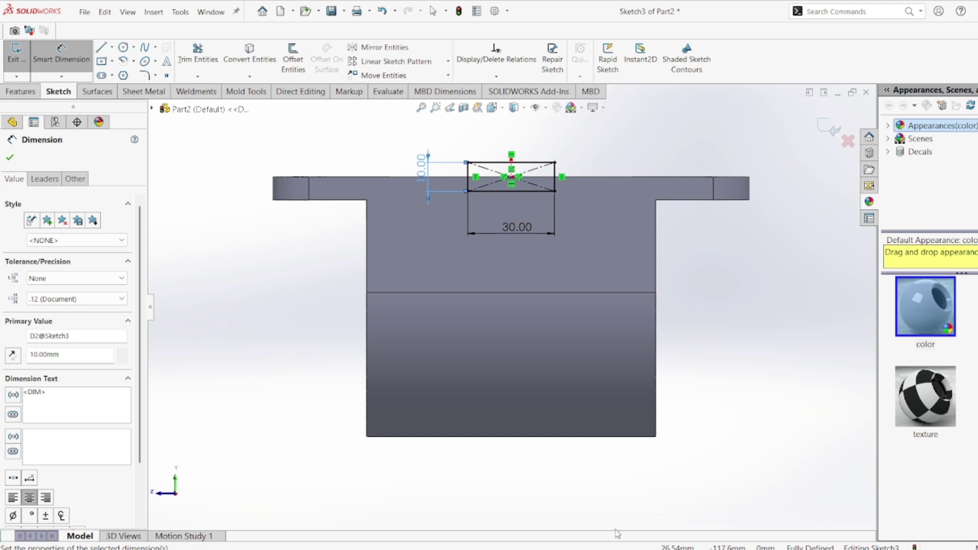
pyautogui.click(8, 158)
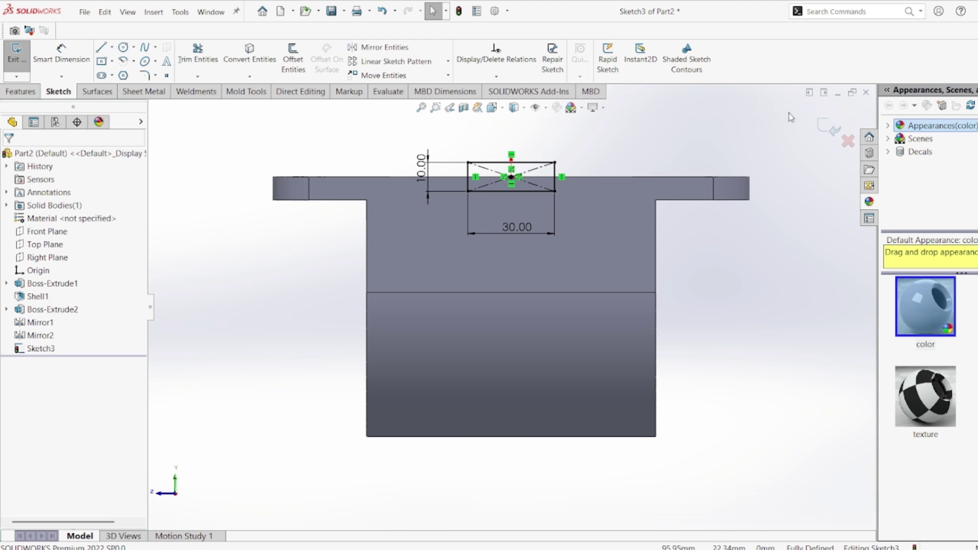
pyautogui.click(822, 125)
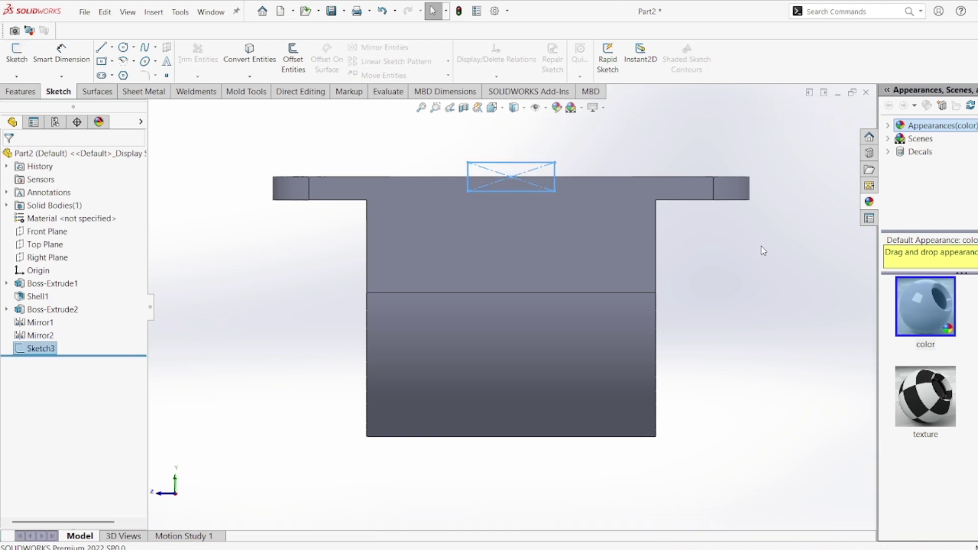
# Cut the notch rectangle through the body's side wall with an Extruded Cut using the Up To Next end condition.
pyautogui.hotkey('ctrl', '7')
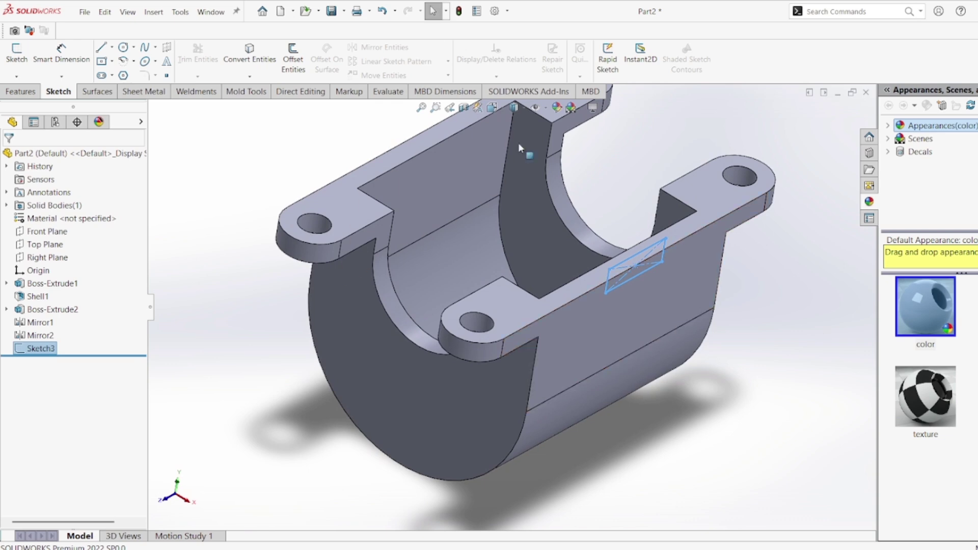
pyautogui.click(21, 91)
pyautogui.click(186, 61)
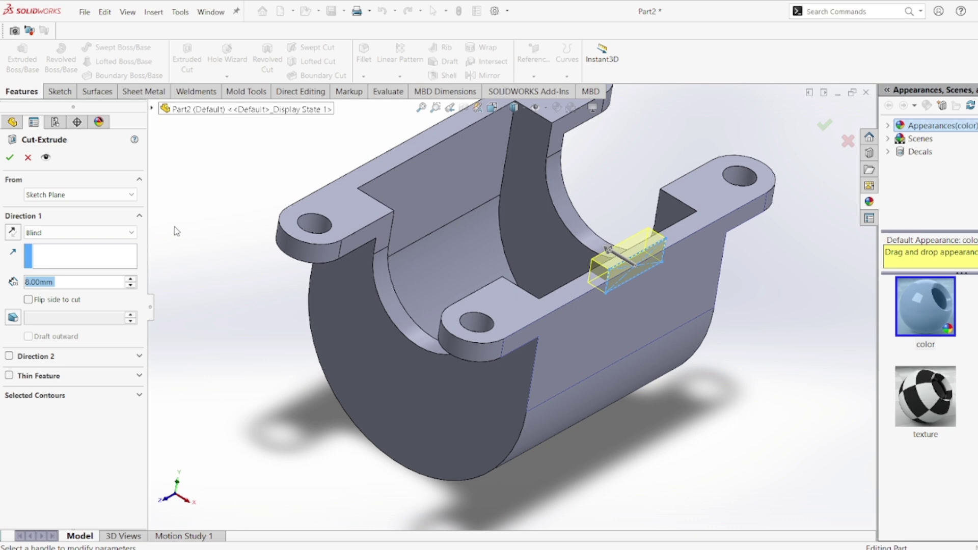
pyautogui.click(122, 233)
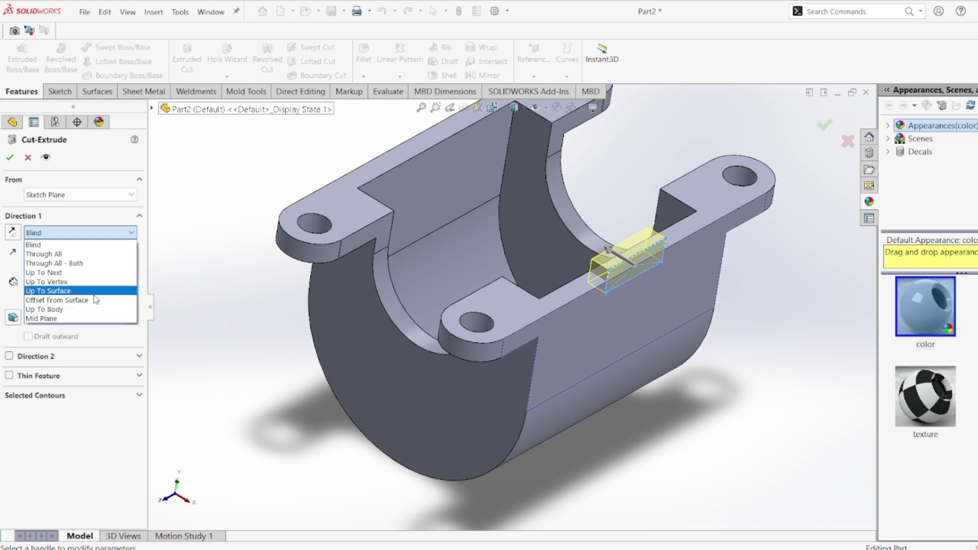
pyautogui.click(93, 276)
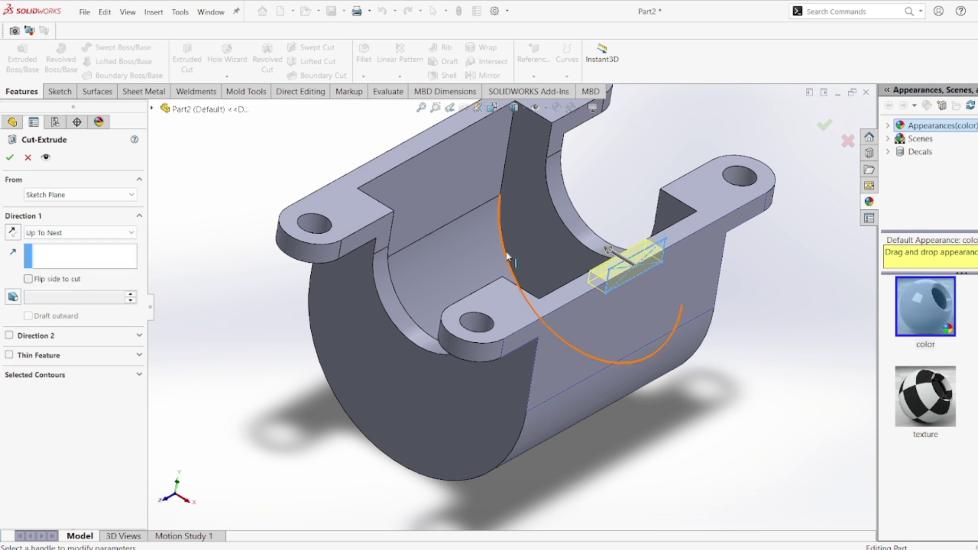
pyautogui.click(11, 158)
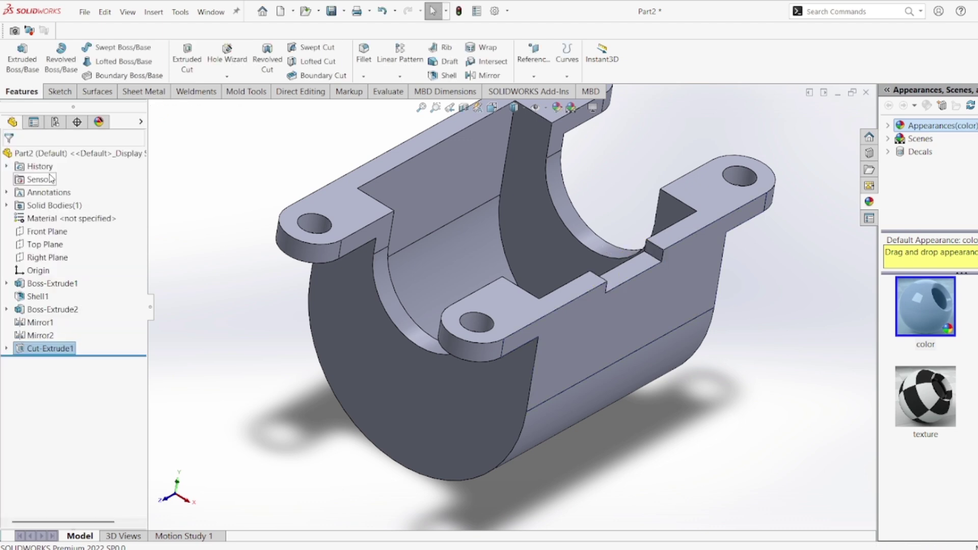
# Apply a yellow colour from the standard swatches to the whole solid body instead of only the notch cut feature.
pyautogui.press('f')
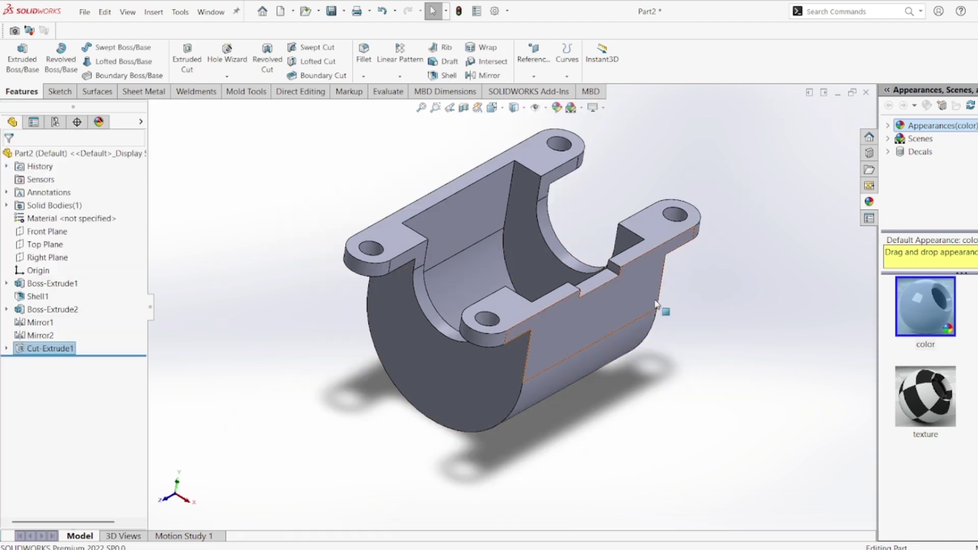
pyautogui.moveTo(587, 284); pyautogui.dragTo(466, 268, button='middle')
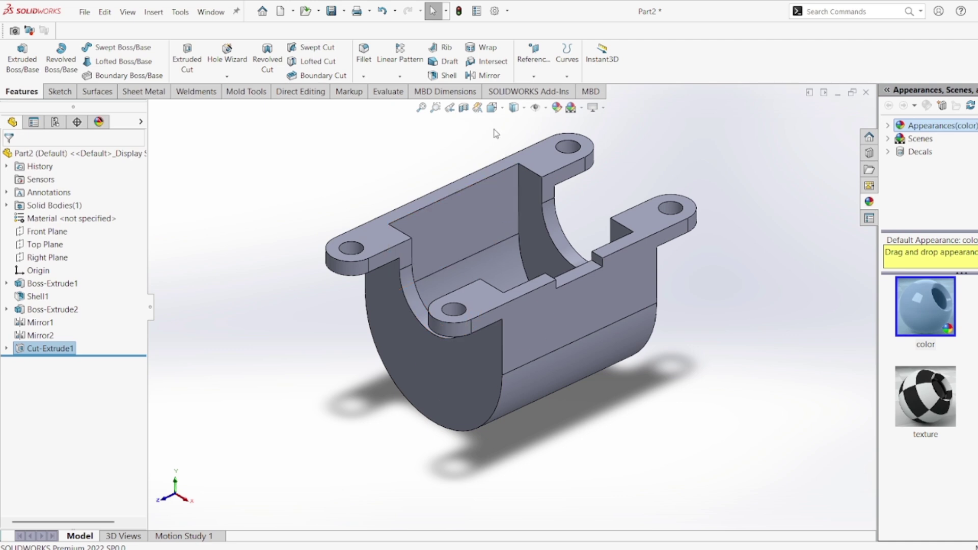
pyautogui.moveTo(379, 157); pyautogui.dragTo(392, 153, button='middle')
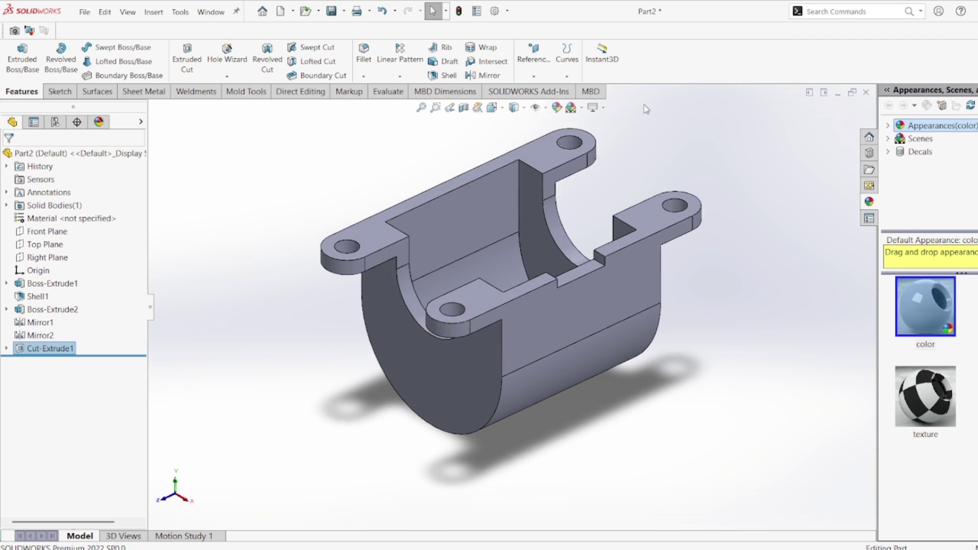
pyautogui.click(558, 109)
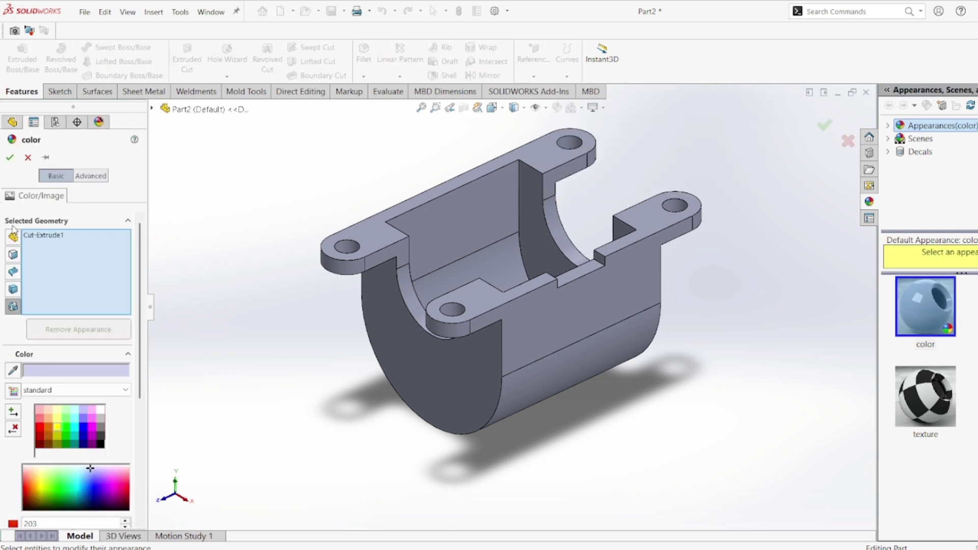
pyautogui.click(153, 109)
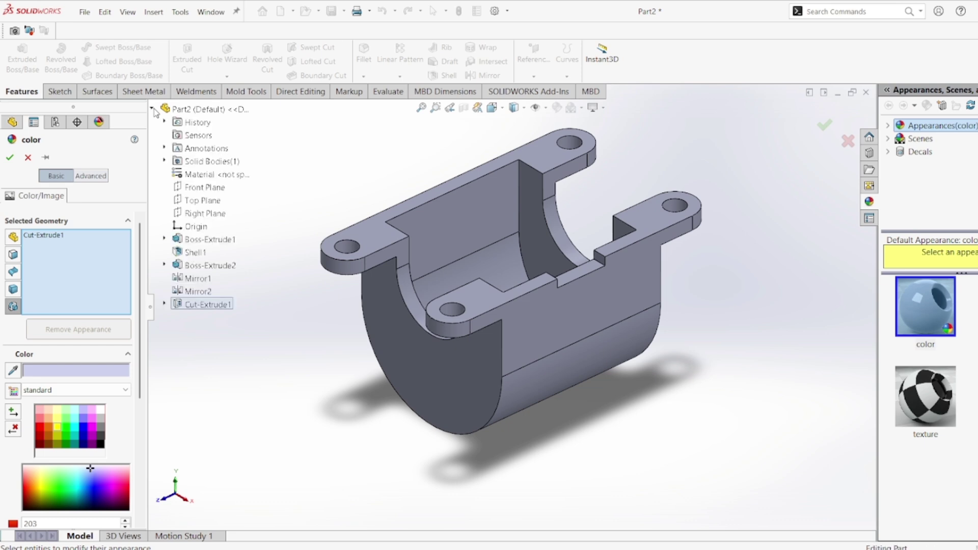
pyautogui.click(165, 161)
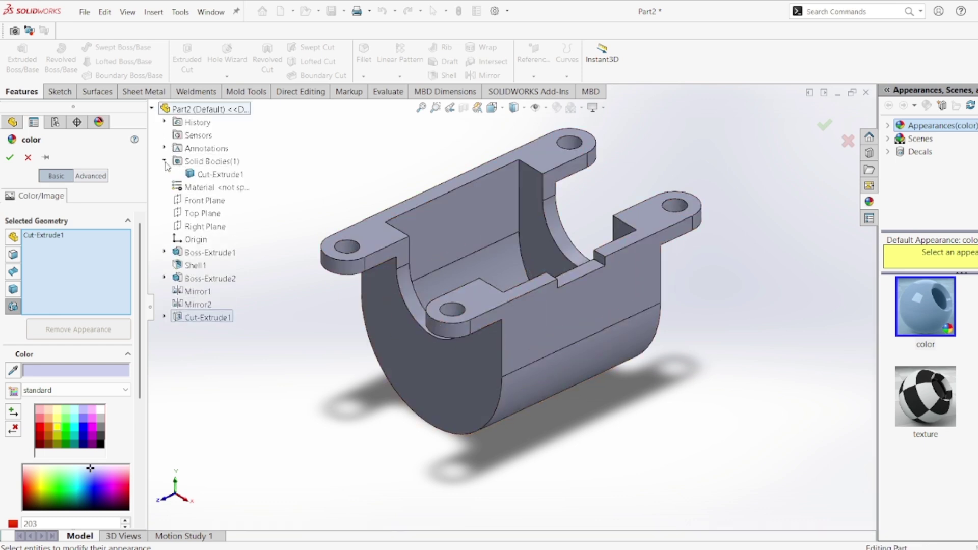
pyautogui.click(214, 175)
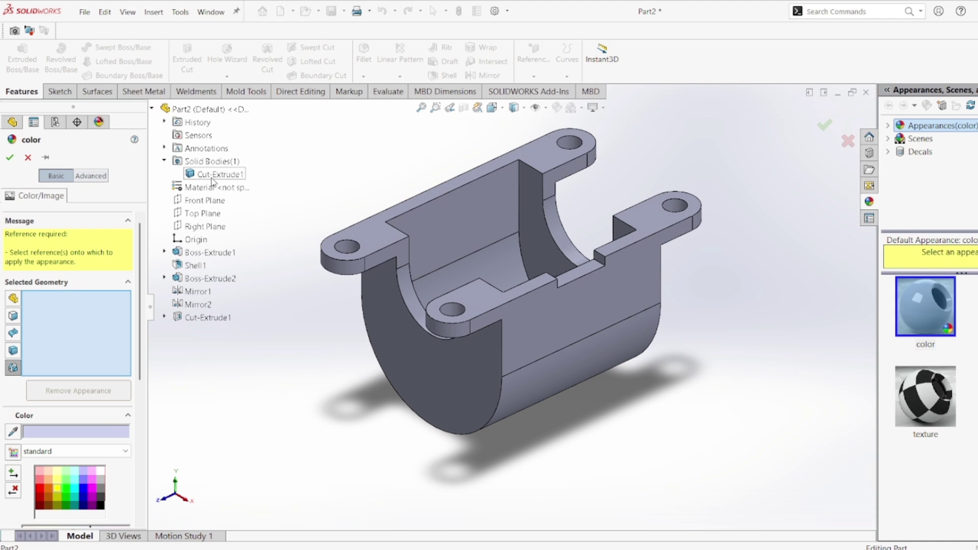
pyautogui.click(14, 351)
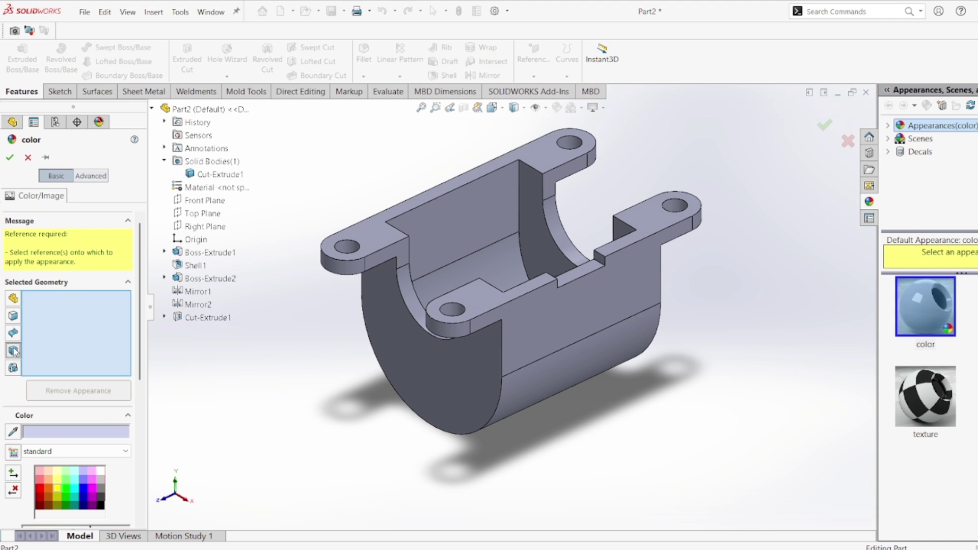
pyautogui.click(14, 351)
pyautogui.click(14, 350)
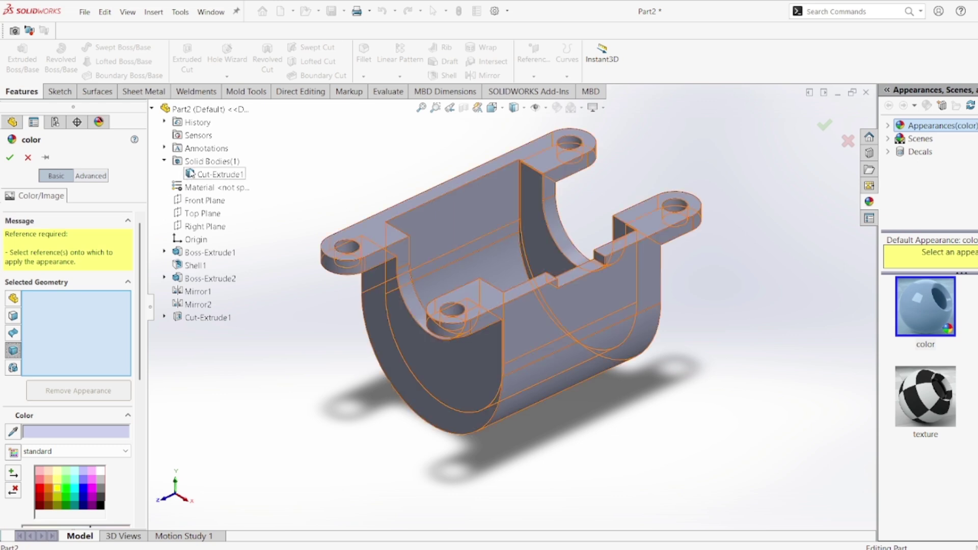
pyautogui.click(199, 176)
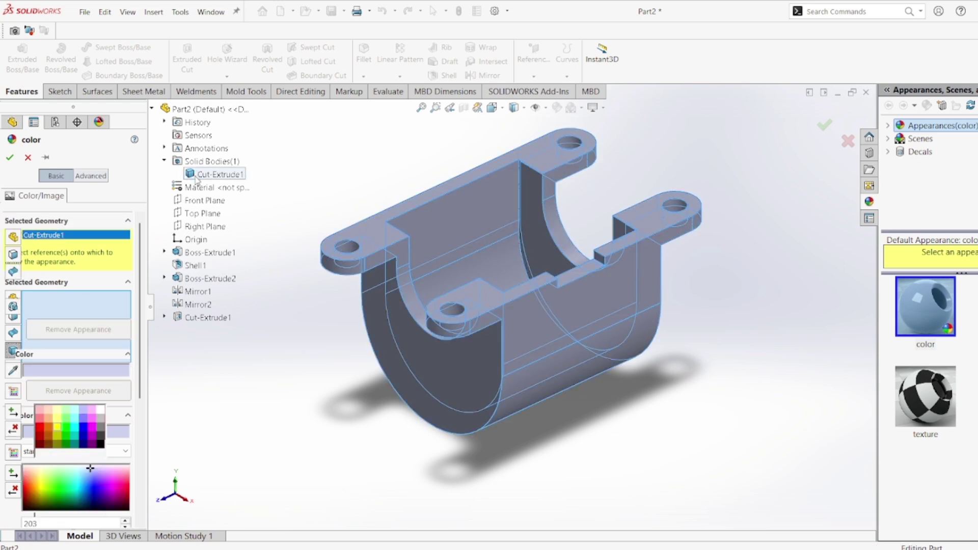
pyautogui.click(57, 419)
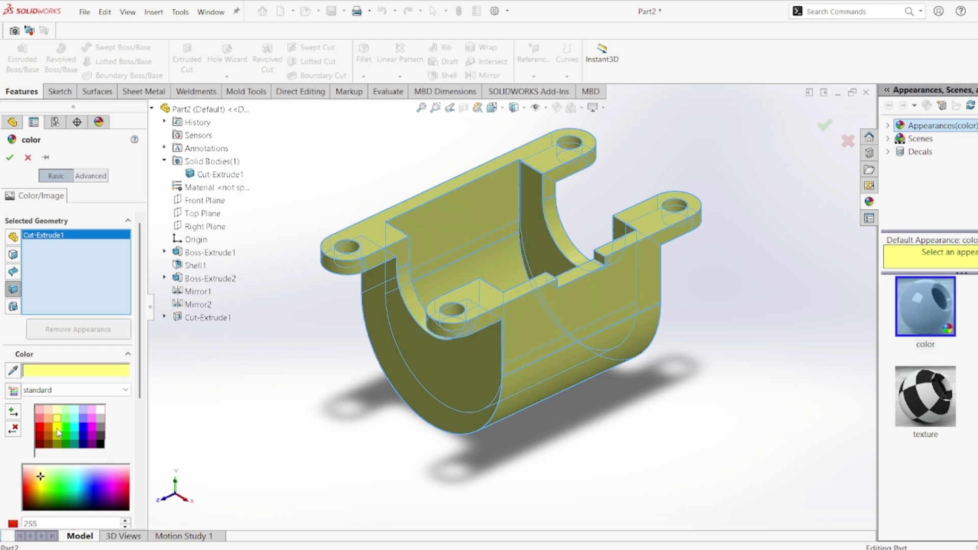
pyautogui.click(57, 427)
pyautogui.click(10, 157)
# Start a symmetric constant-size Fillet with a 2 mm radius, checking the isometric view in the PUMP.jpg drawing.
pyautogui.moveTo(561, 459); pyautogui.dragTo(759, 396, button='middle')
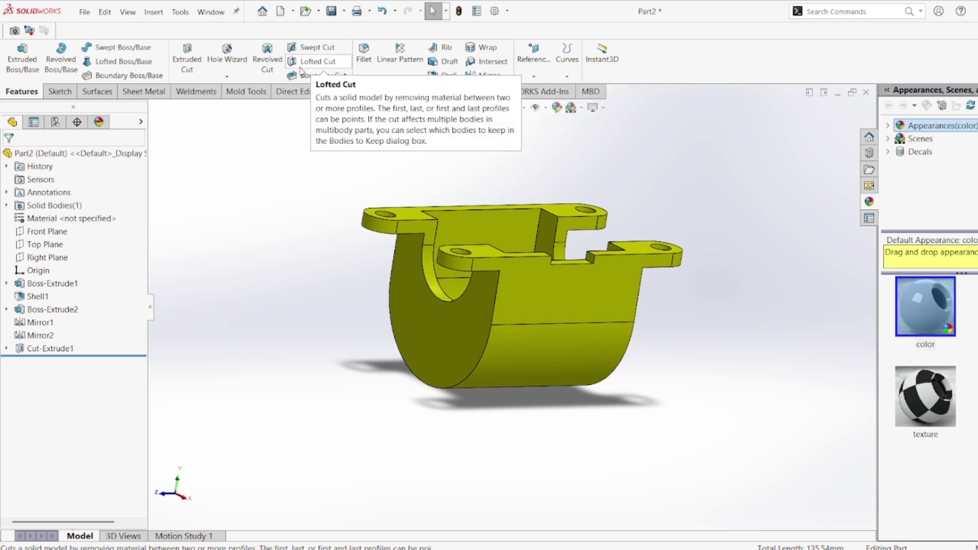
pyautogui.click(363, 55)
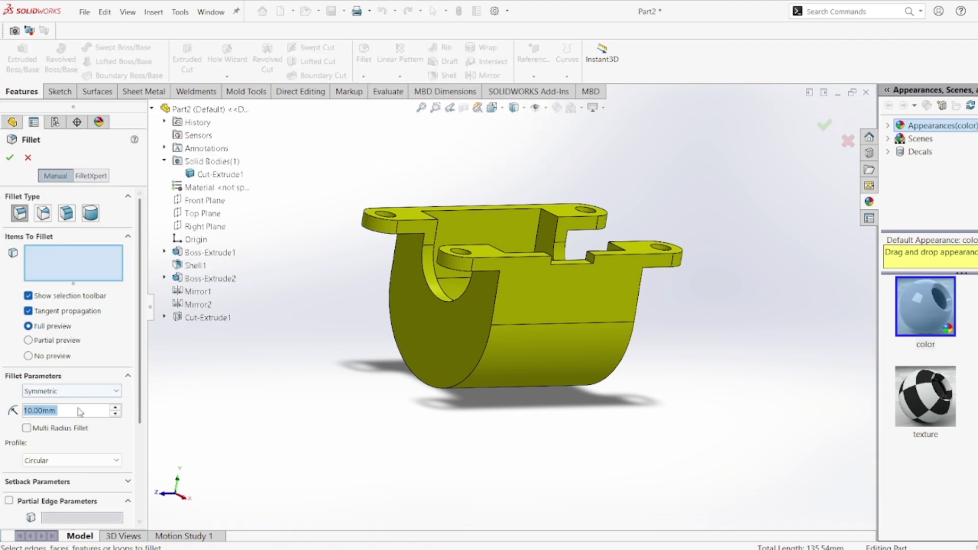
pyautogui.doubleClick(35, 411)
pyautogui.click(35, 410)
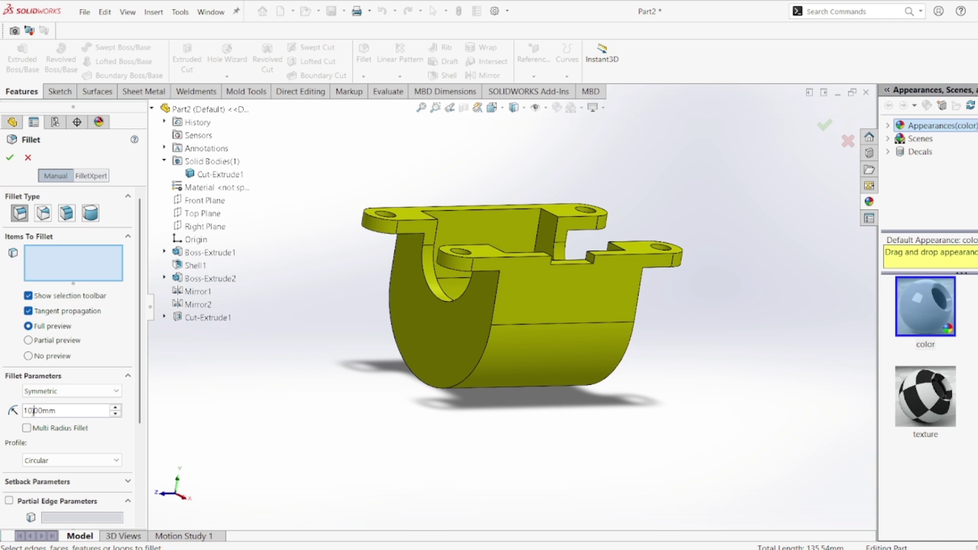
pyautogui.doubleClick(34, 411)
pyautogui.write('2')
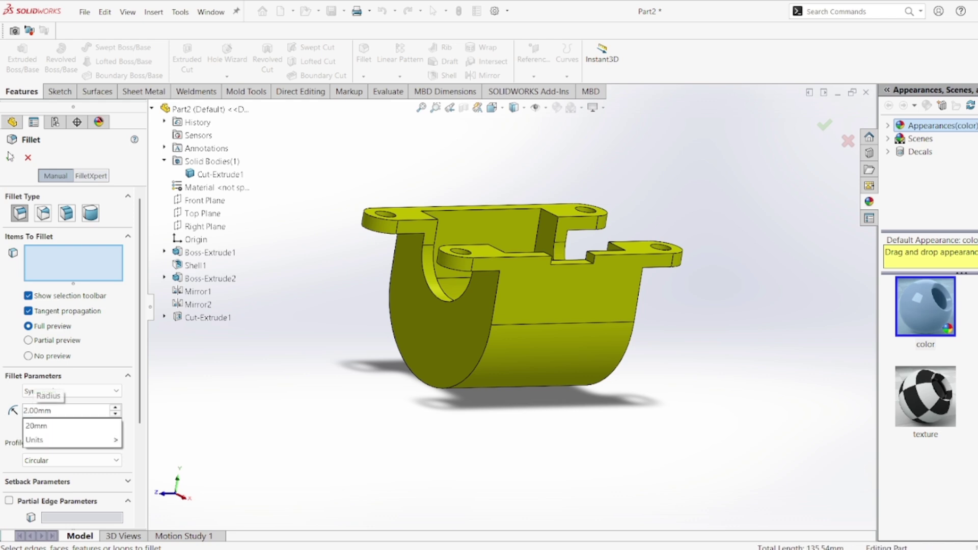
pyautogui.press('Return')
pyautogui.hotkey('alt', 'Tab')
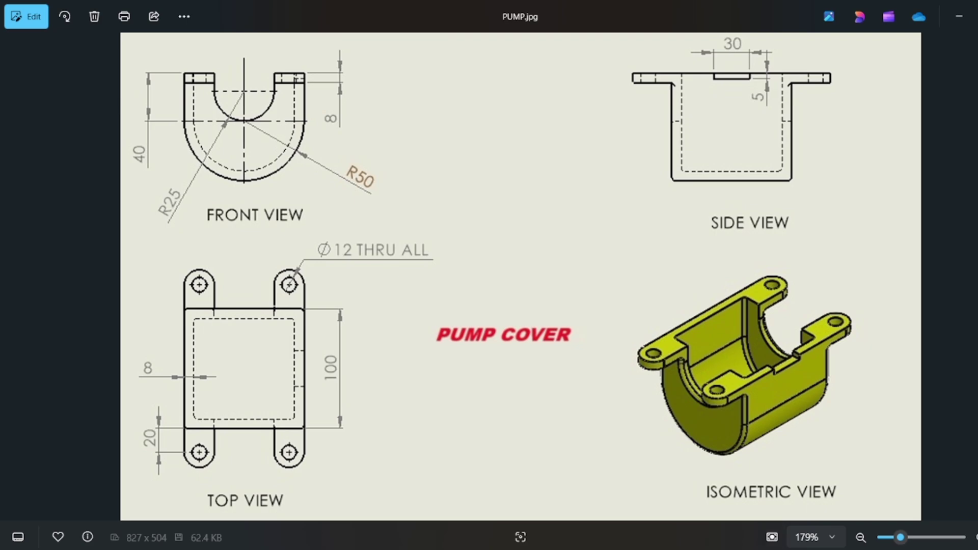
pyautogui.click(813, 496)
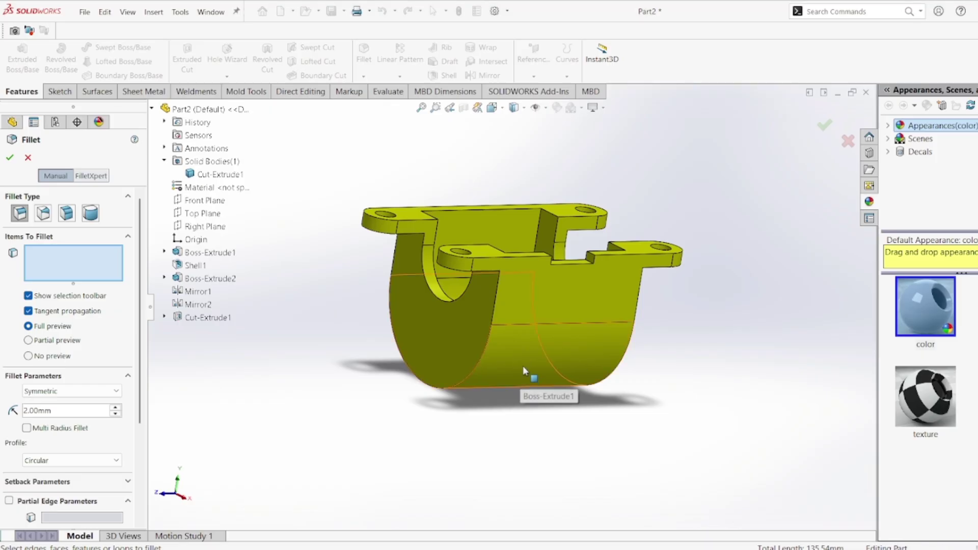
# Select the outer U-shaped edge and the semicircular opening's edge on both end walls as fillet edges.
pyautogui.click(487, 352)
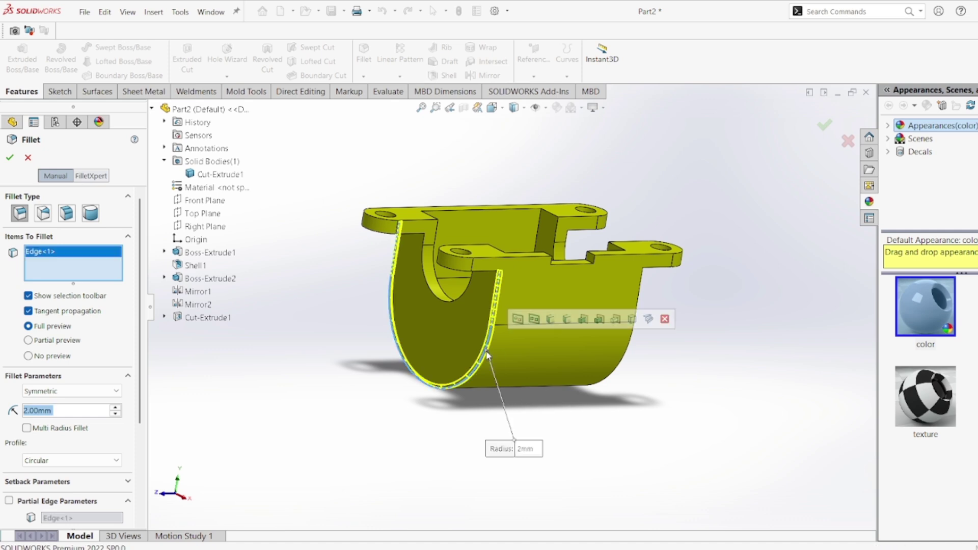
pyautogui.click(433, 297)
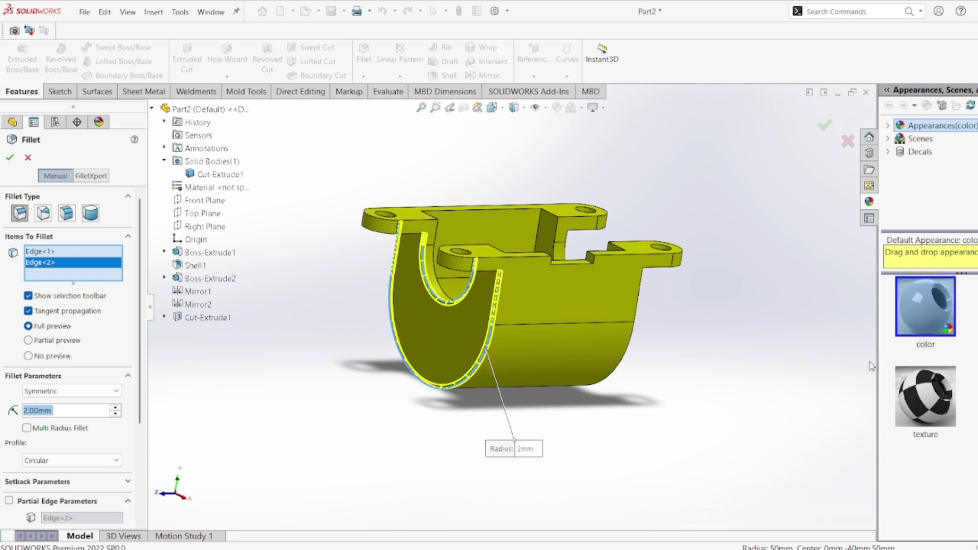
pyautogui.moveTo(742, 370); pyautogui.dragTo(601, 404, button='middle')
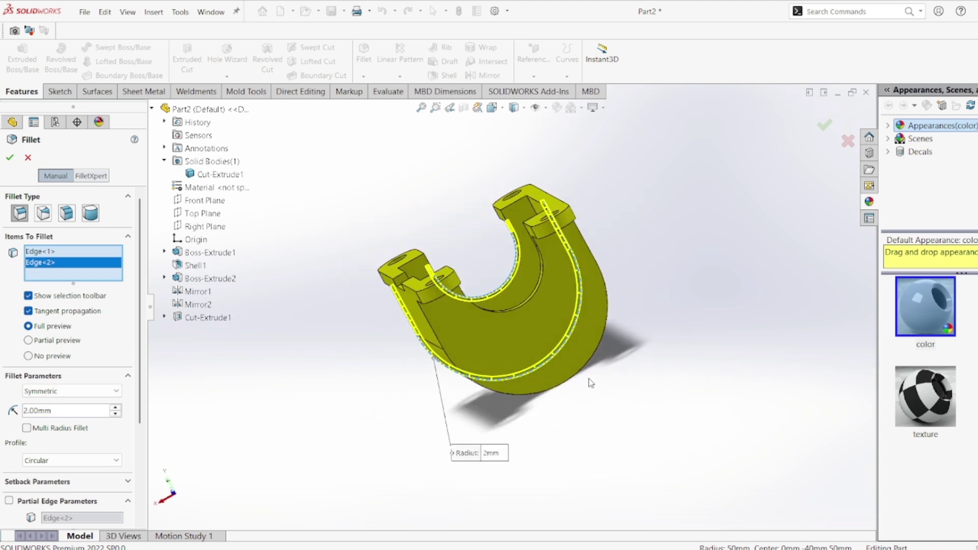
pyautogui.moveTo(540, 283); pyautogui.dragTo(761, 269, button='middle')
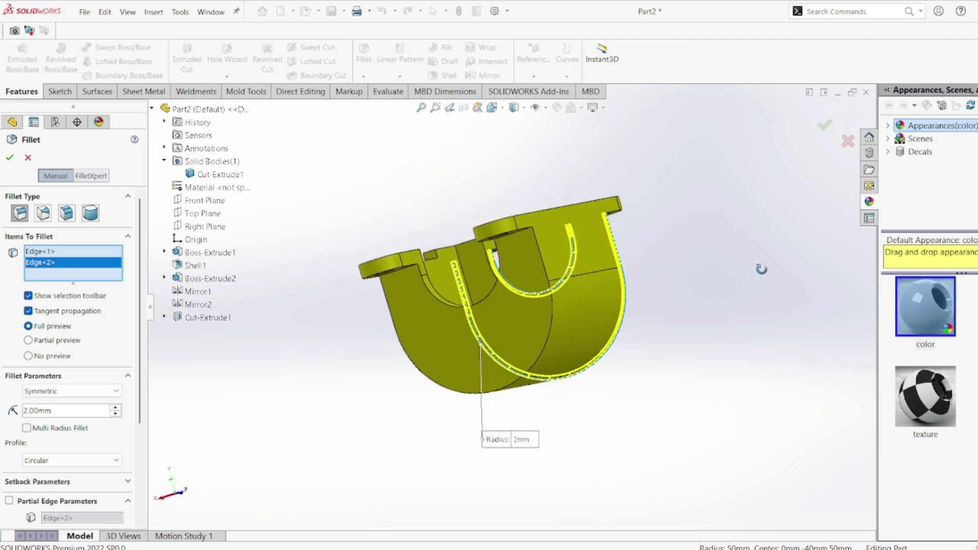
pyautogui.click(445, 301)
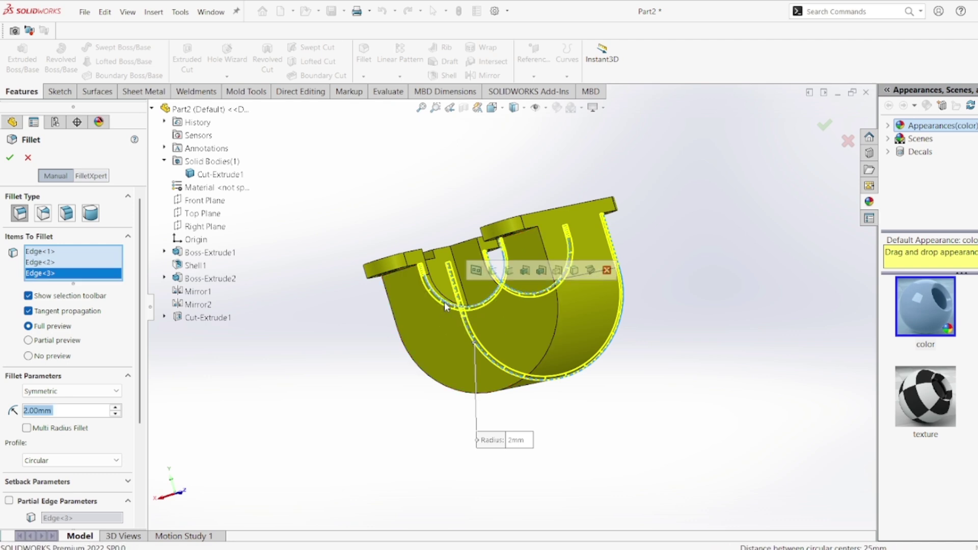
pyautogui.click(489, 400)
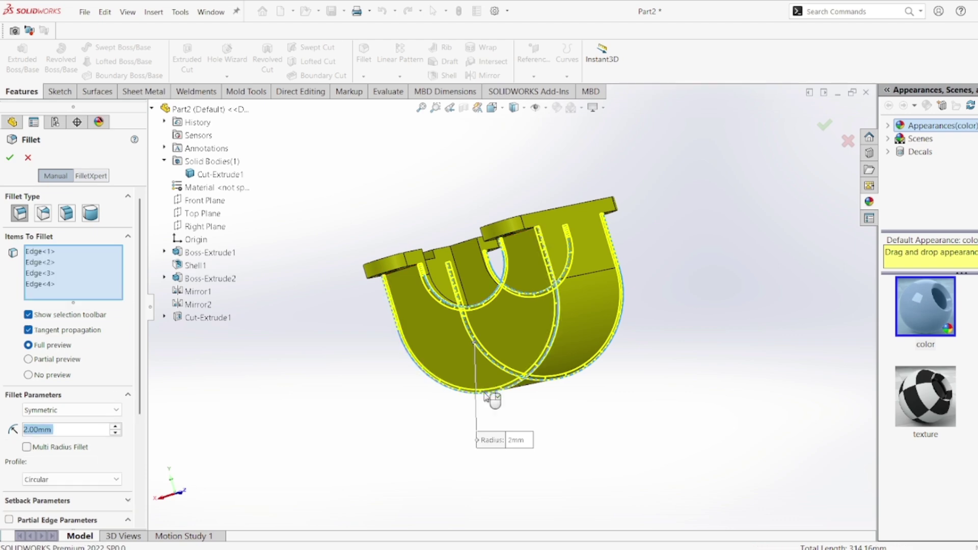
# Add the inner cavity edge along one end wall to the selection and apply the 2 mm fillet.
pyautogui.moveTo(578, 427); pyautogui.dragTo(674, 391, button='middle')
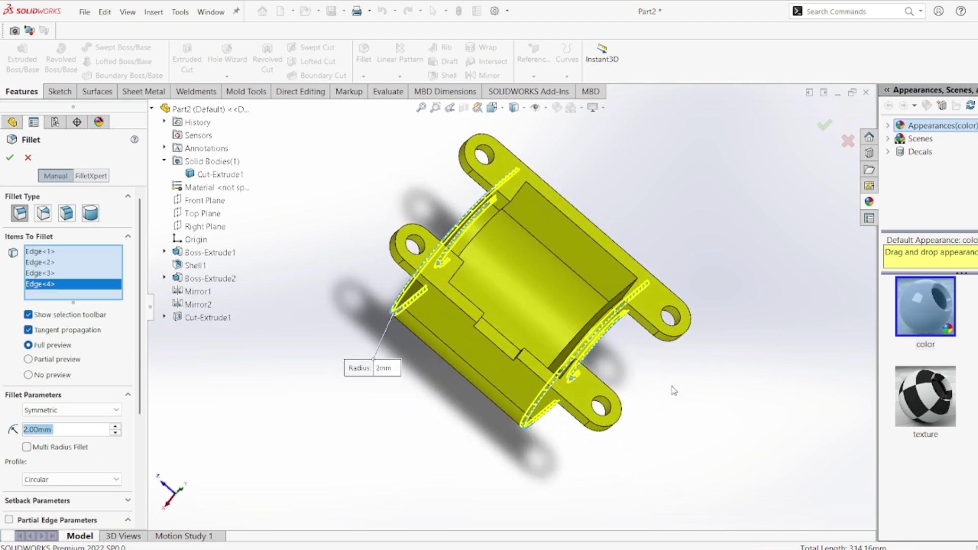
pyautogui.click(578, 337)
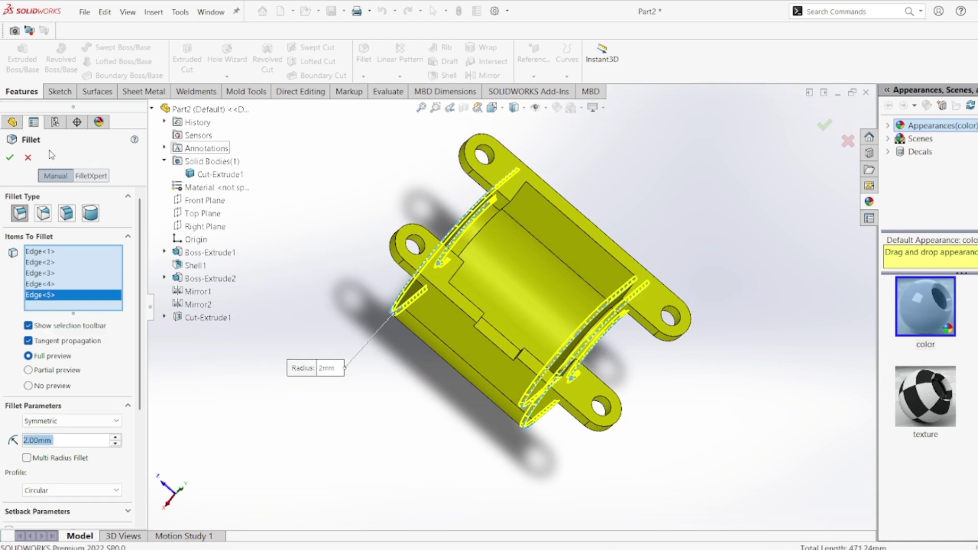
pyautogui.click(10, 158)
pyautogui.press('Return')
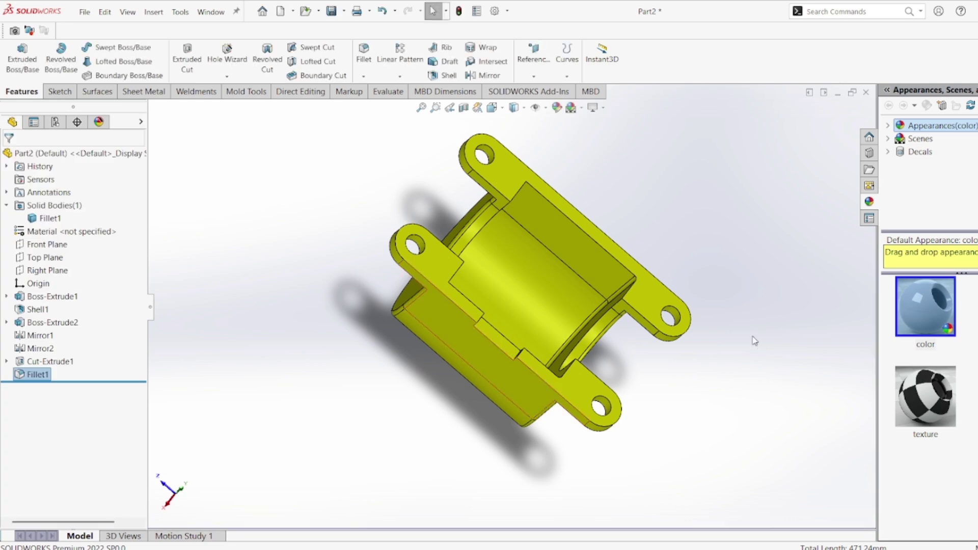
# Inspect the filleted cover from the outside and return it to the standard isometric view.
pyautogui.moveTo(753, 338); pyautogui.dragTo(729, 365, button='middle')
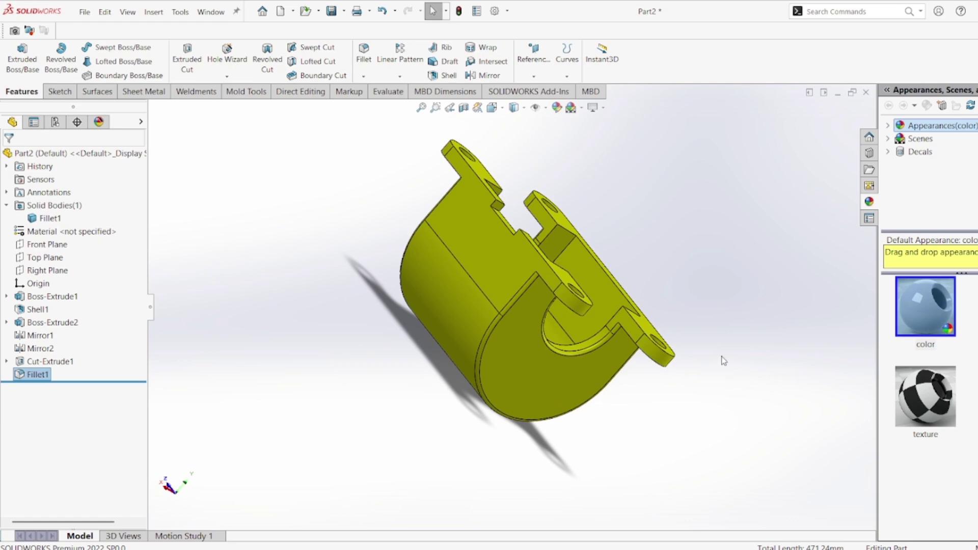
pyautogui.press('space')
pyautogui.hotkey('ctrl', '7')
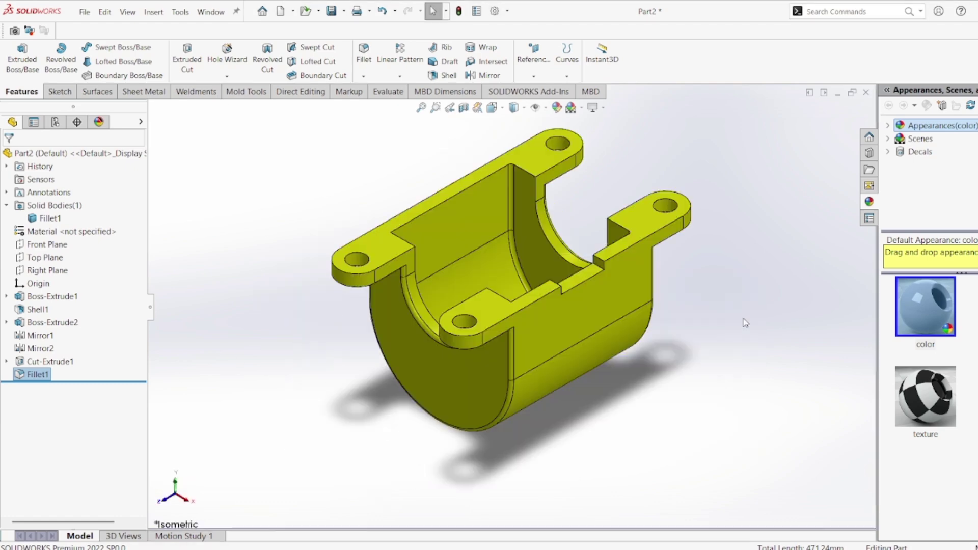